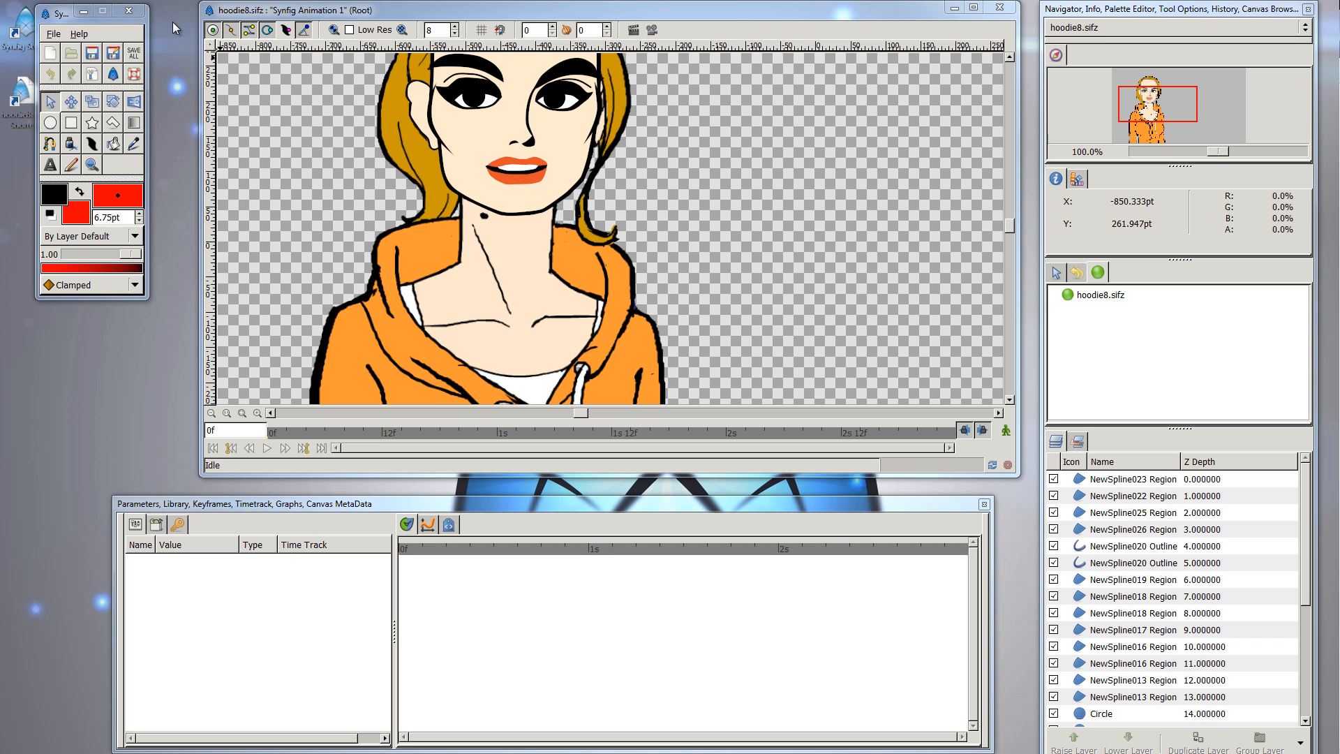
- Activate the Zoom tool and select the semifrontview003.png image layer at the end of the layer list
drag(62, 15, 75, 9)
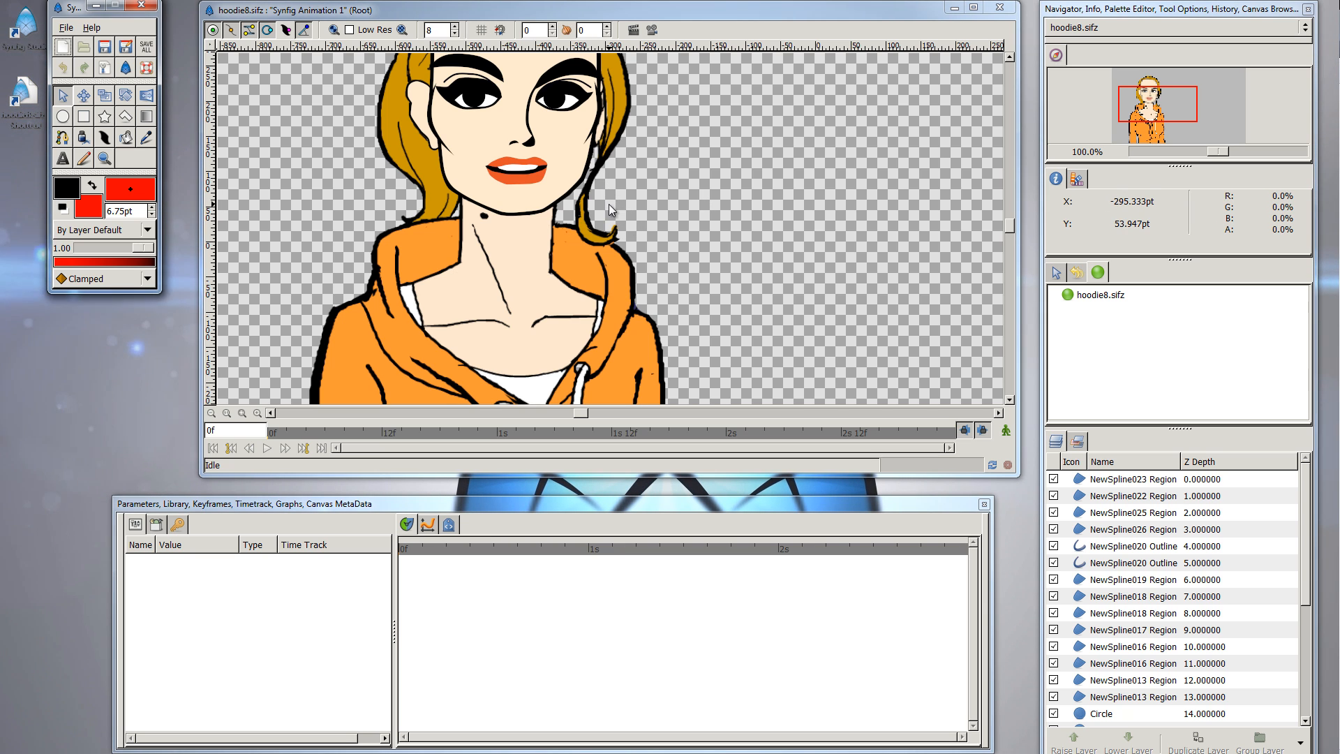
click(104, 159)
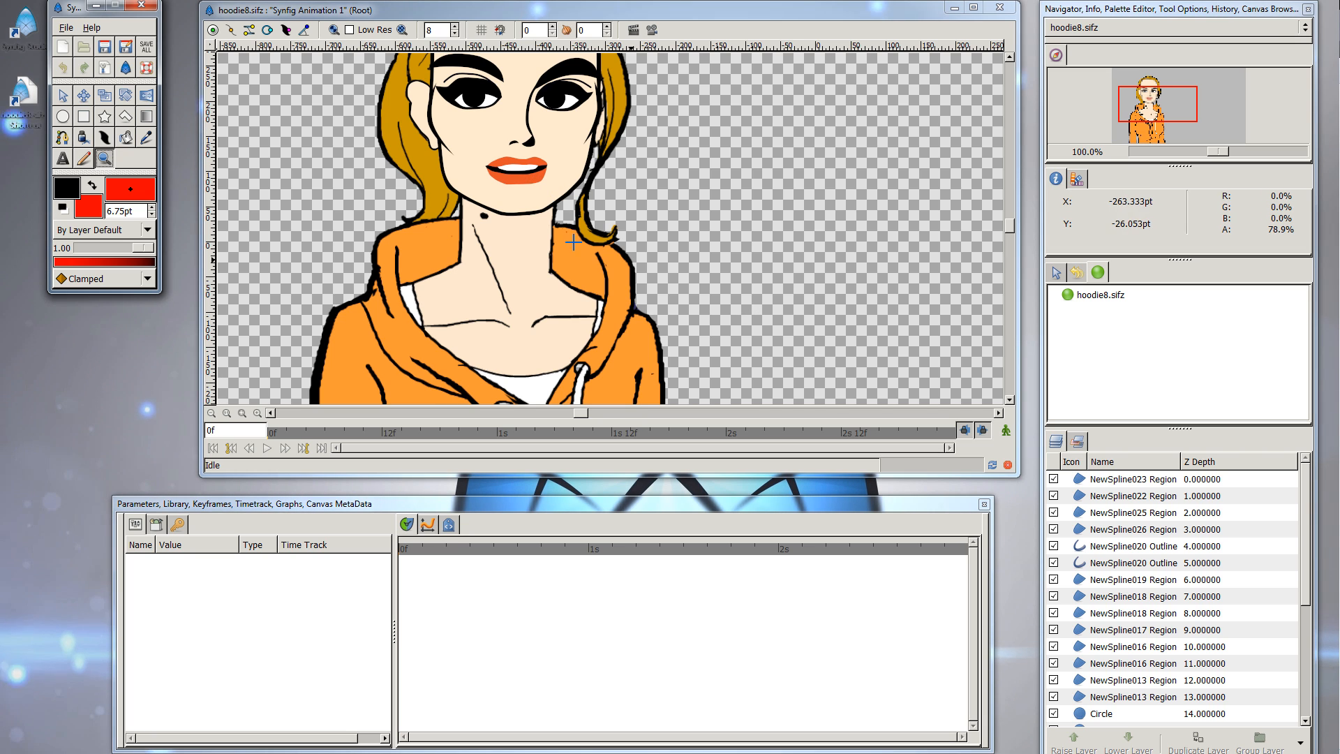
drag(1305, 521, 1303, 689)
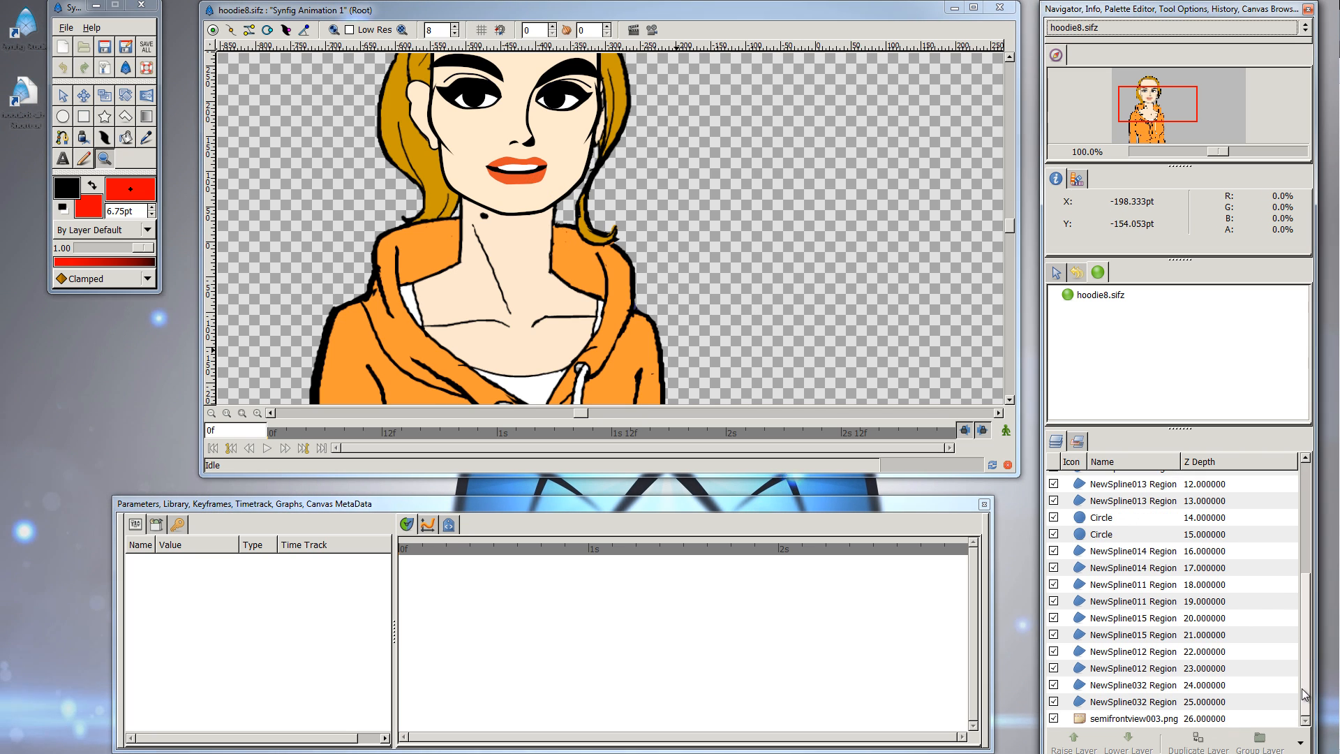
click(1180, 720)
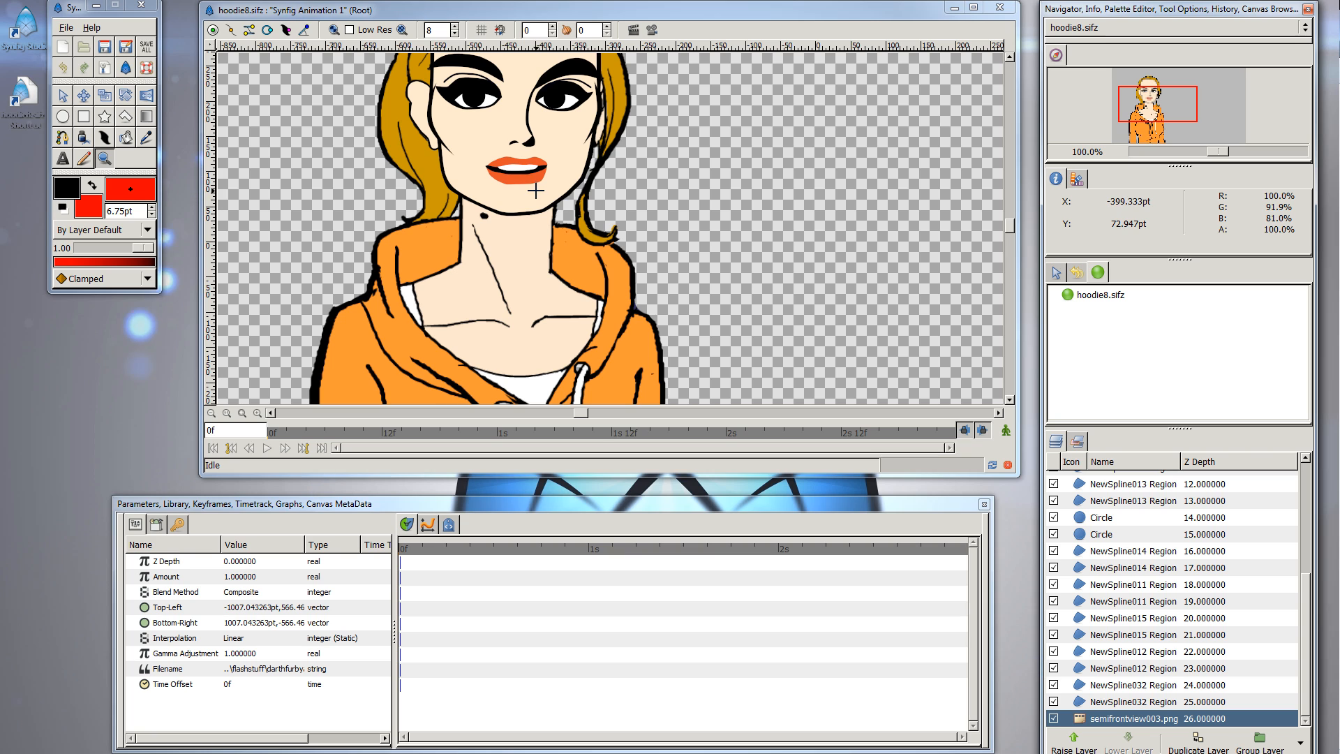
- Examine at high magnification how the vector jaw line compares with the bitmap neck edge, and return to roughly normal zoom
drag(536, 195, 582, 231)
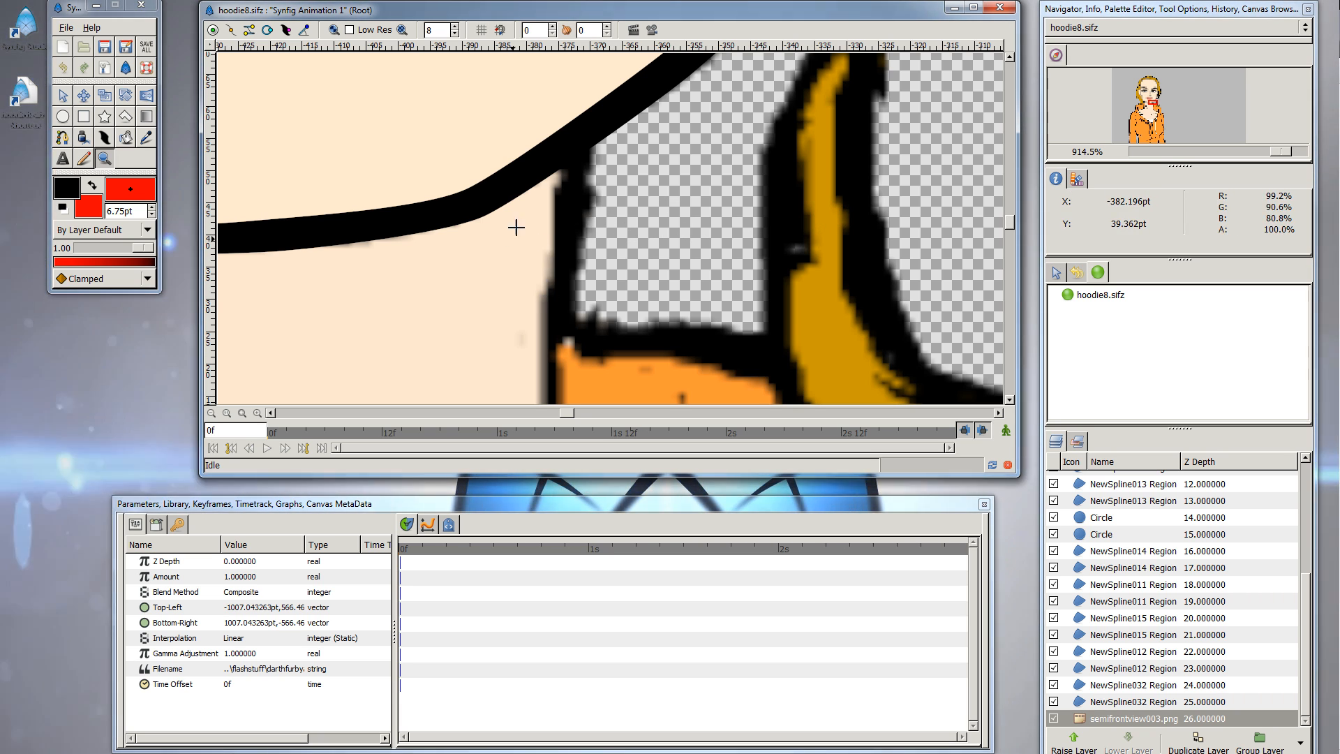
drag(483, 143, 638, 275)
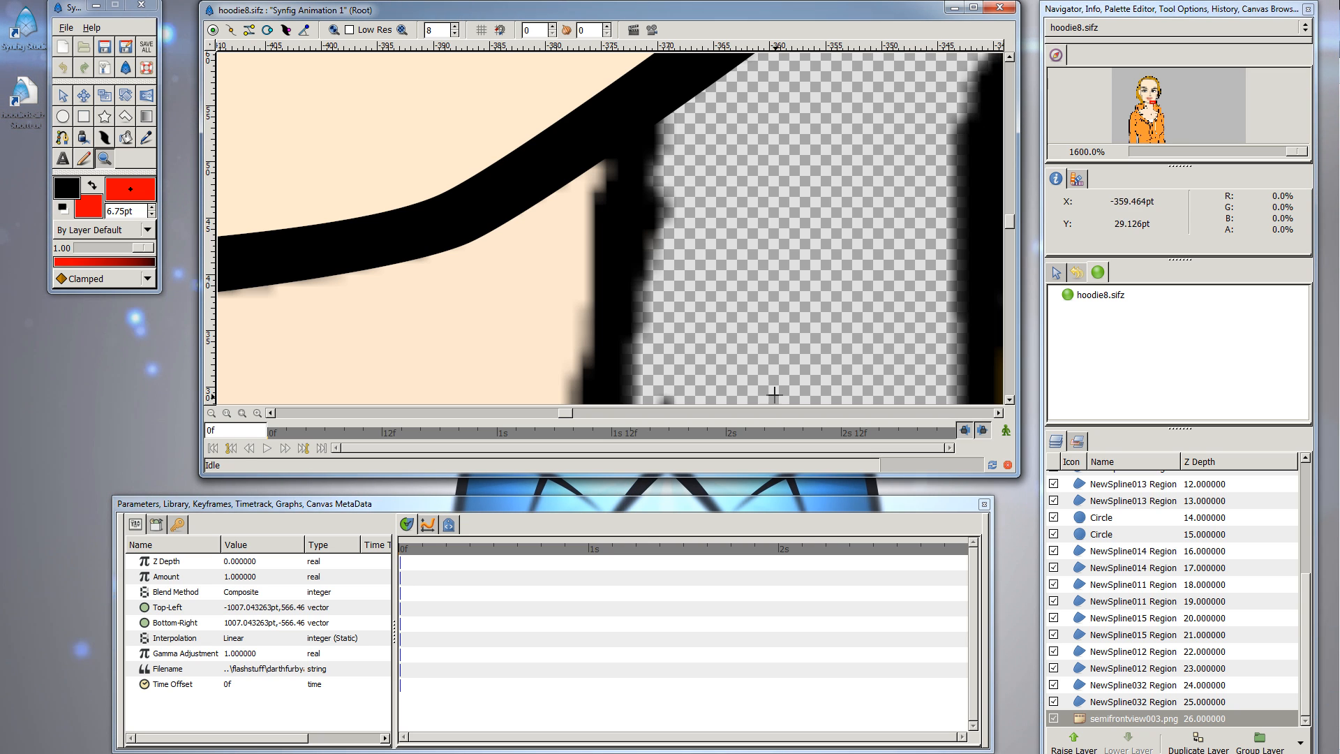
scroll(582, 229, up, 1)
scroll(582, 229, down, 2)
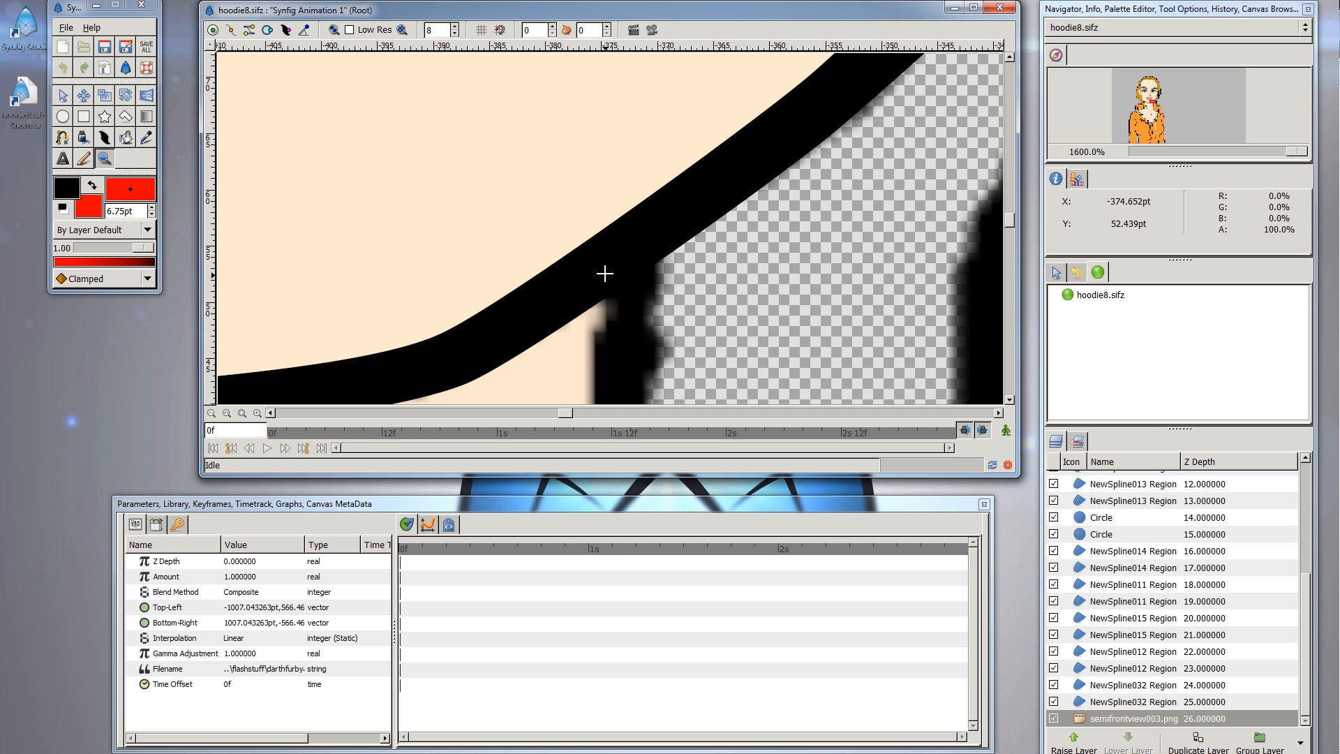
scroll(604, 273, up, 1)
scroll(604, 273, down, 2)
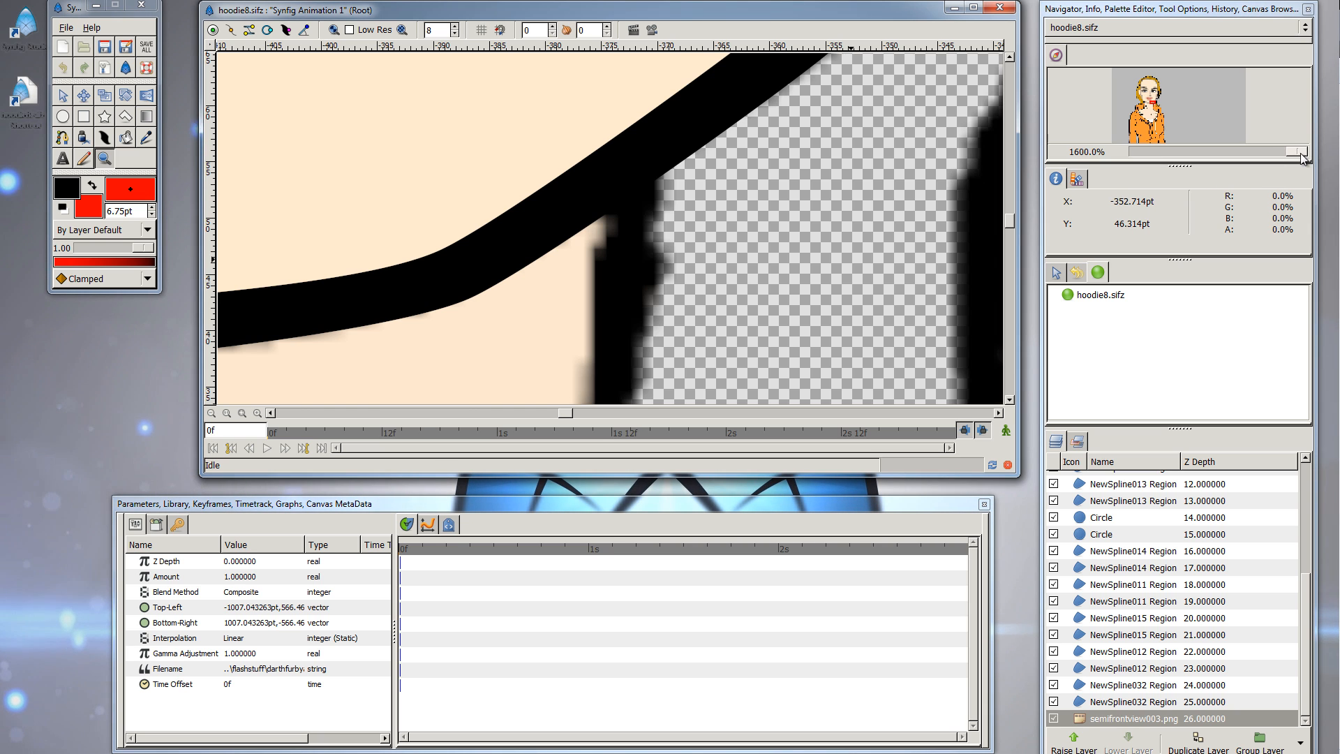
drag(1296, 152, 1222, 156)
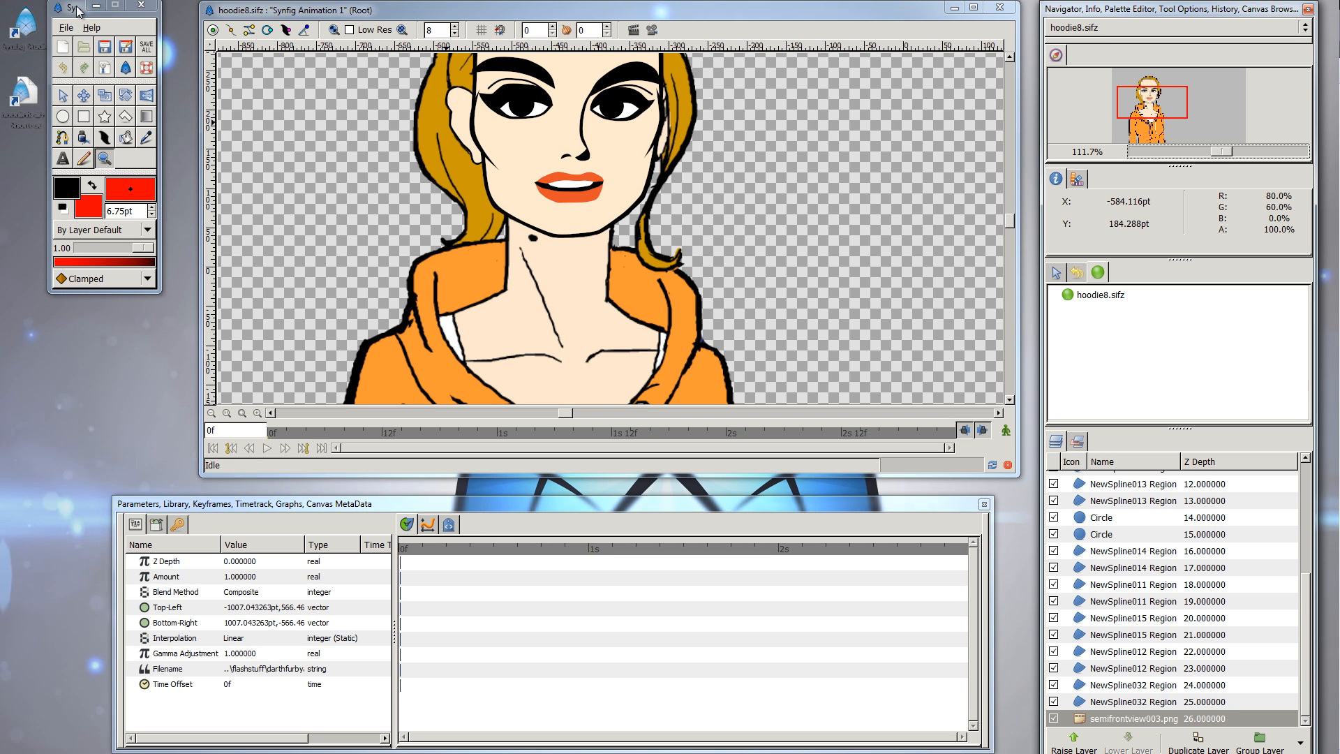
- Review the default resolution, frame rate, miscellaneous, render and gamma settings in the application setup and close it without applying
drag(78, 11, 76, 29)
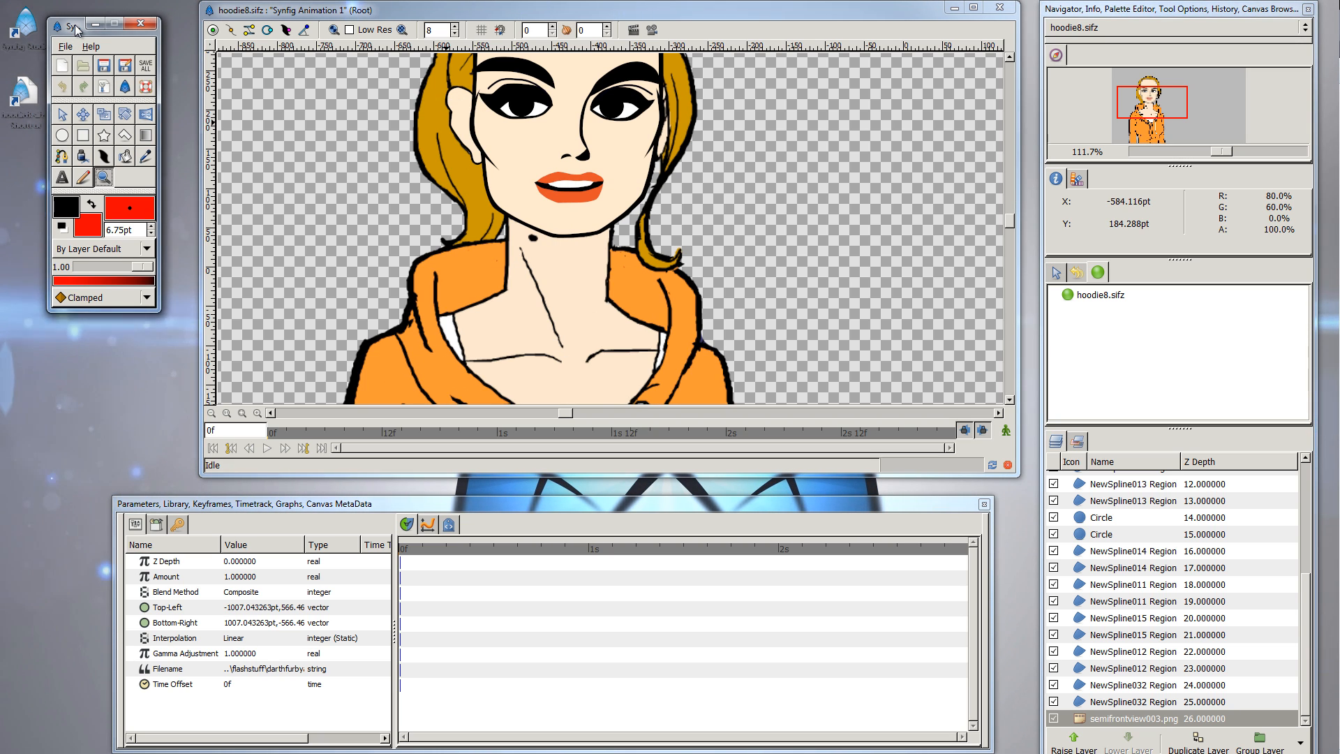
drag(70, 23, 66, 21)
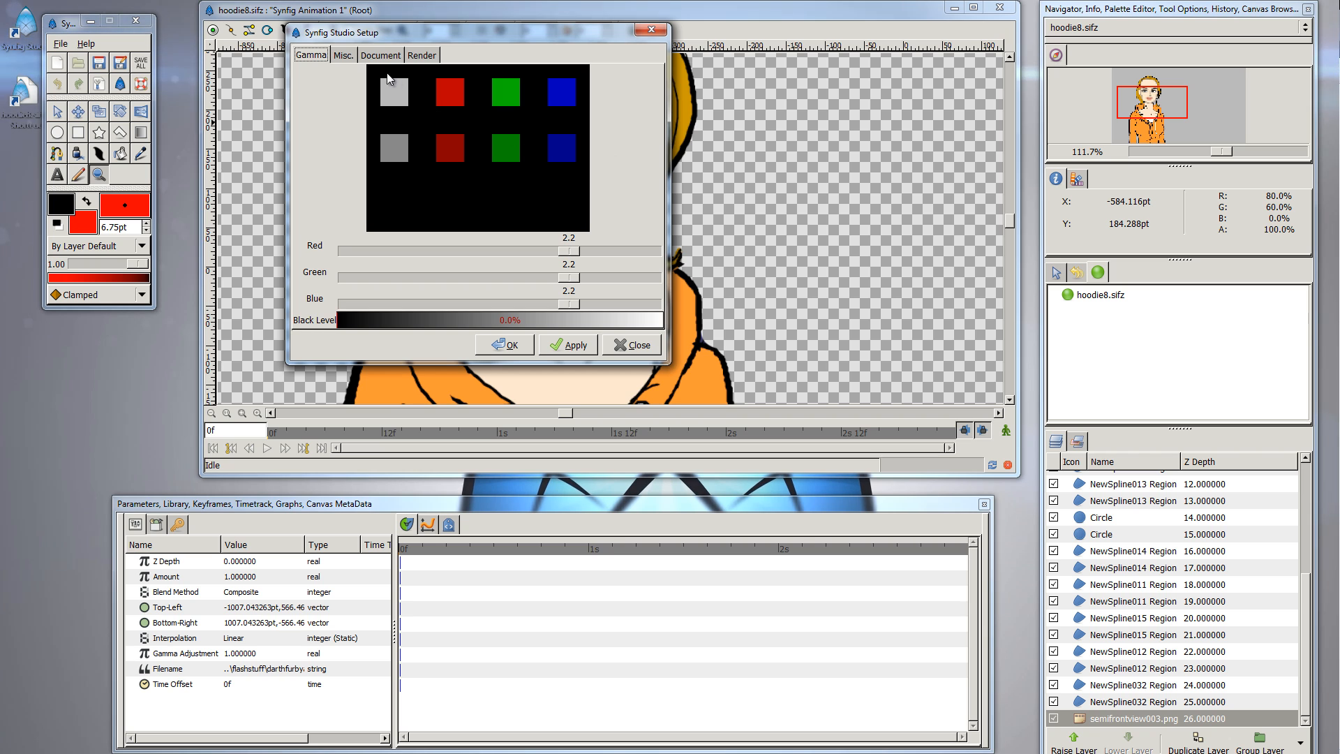
click(373, 55)
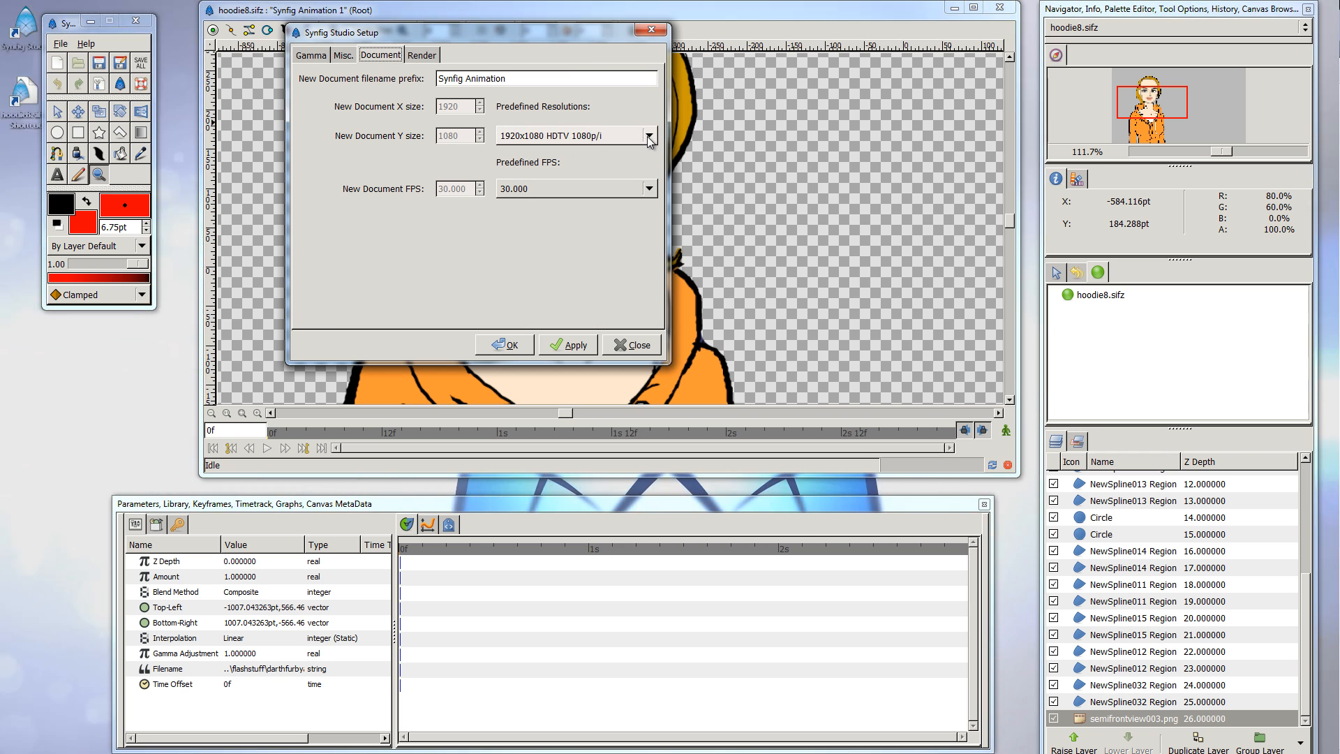
click(647, 136)
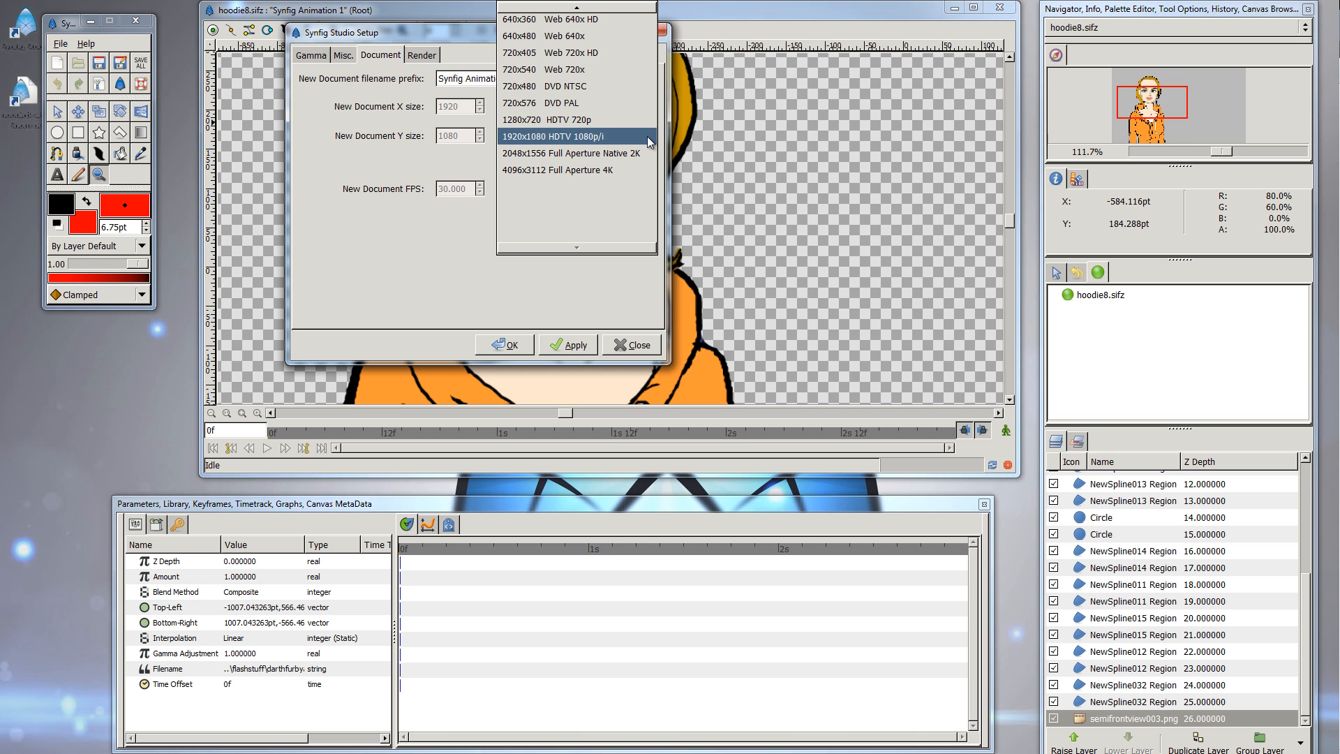
click(611, 140)
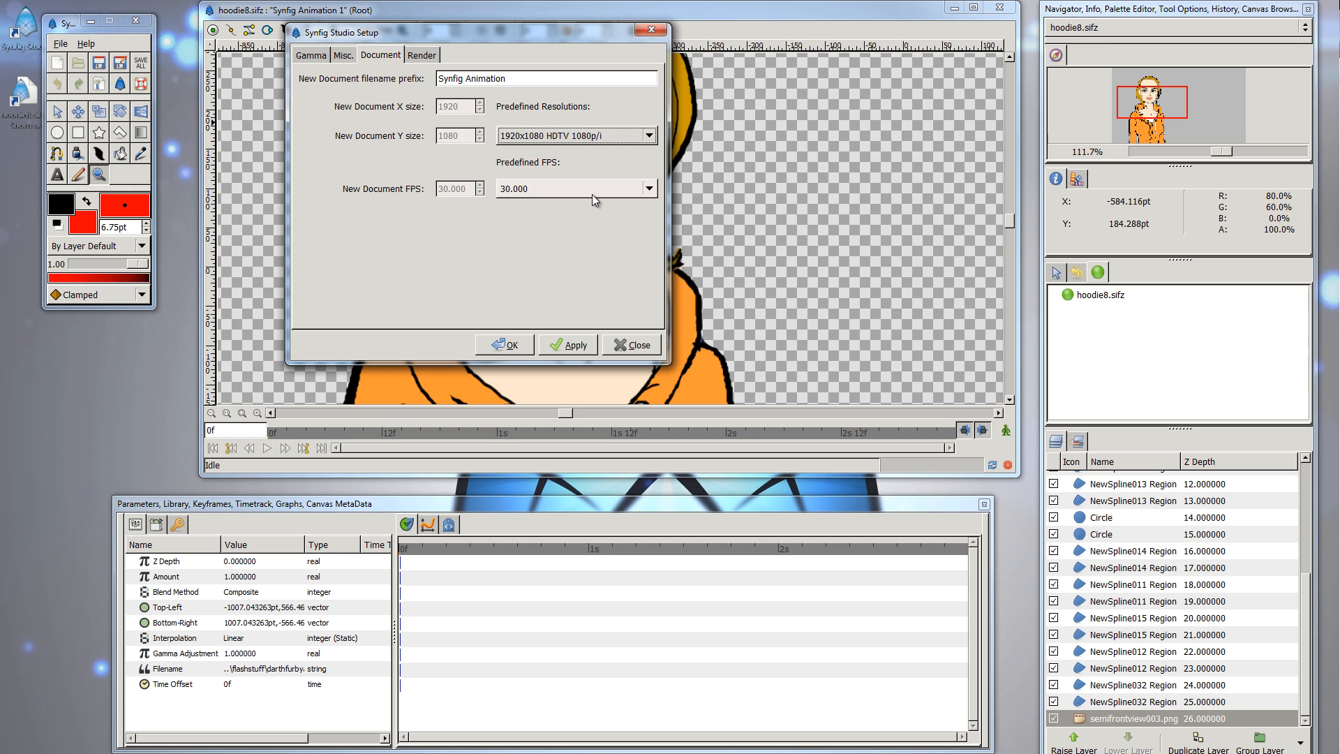
click(647, 190)
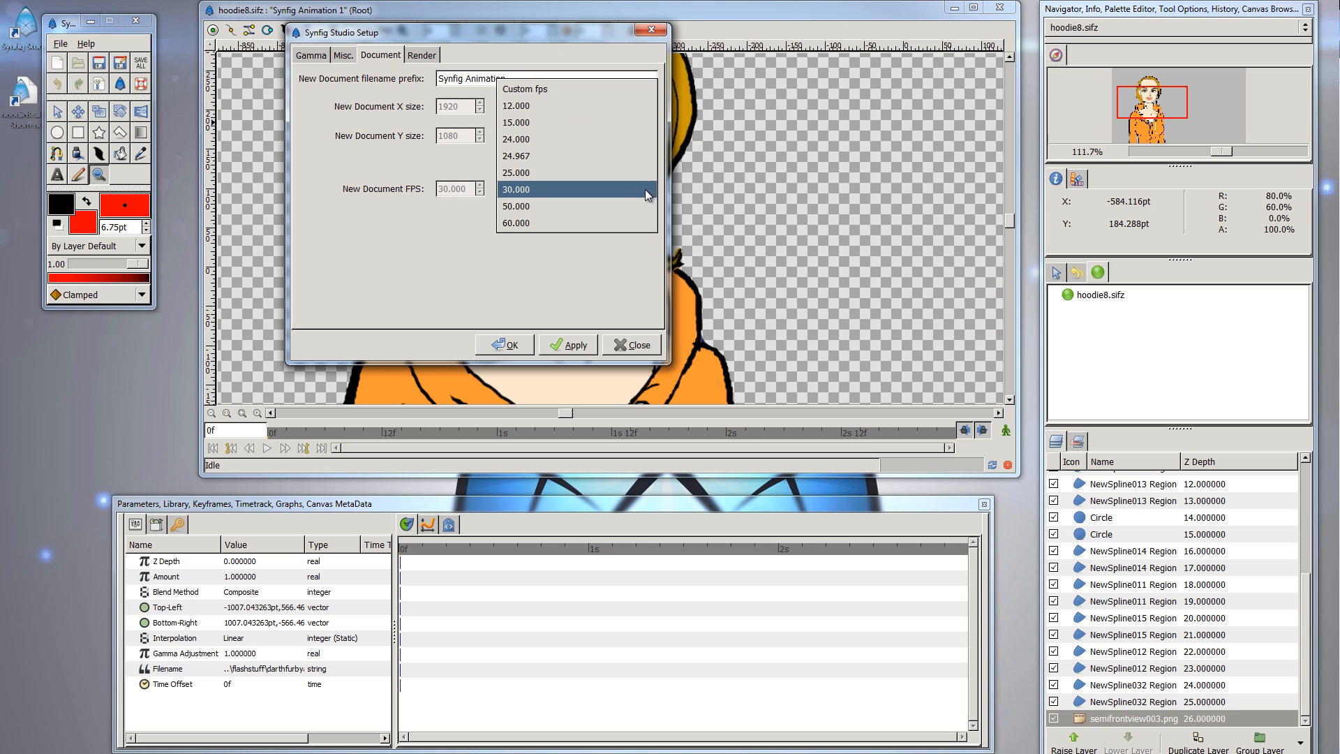
click(645, 189)
click(344, 56)
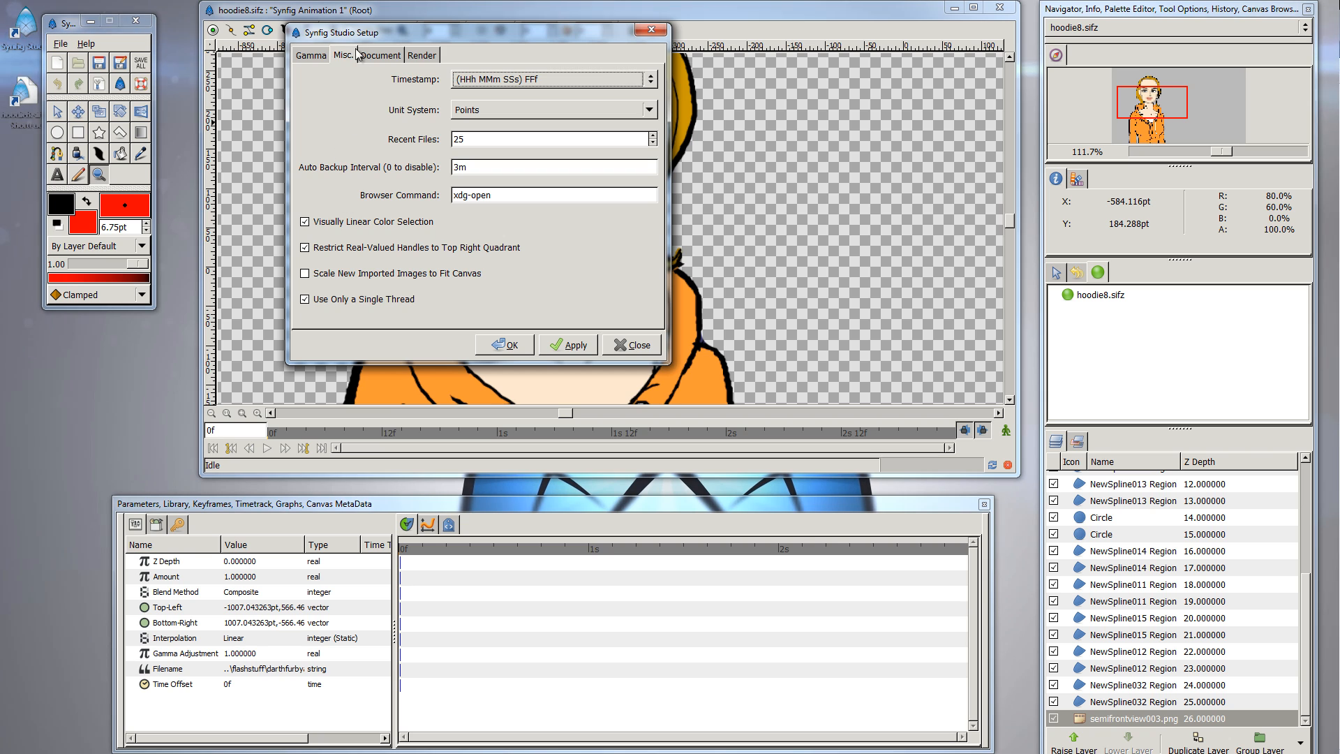
click(421, 56)
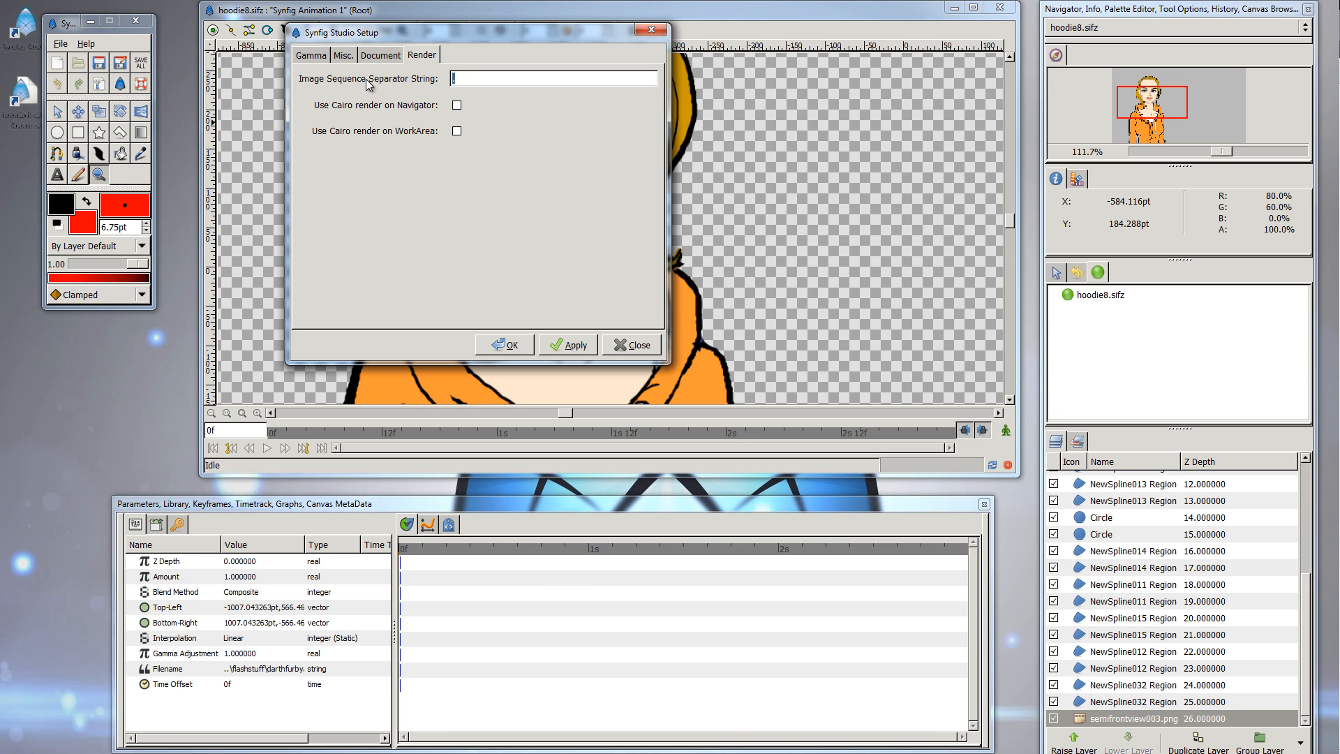
click(323, 59)
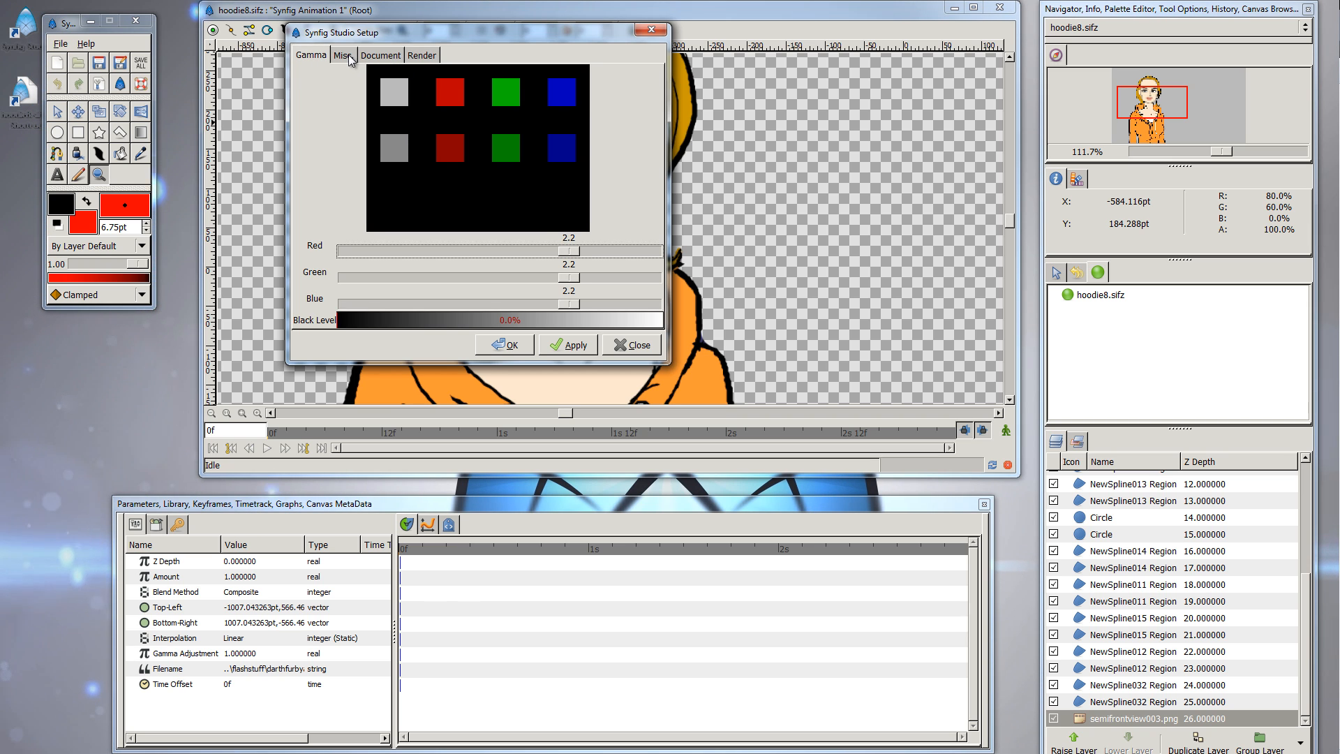
click(630, 345)
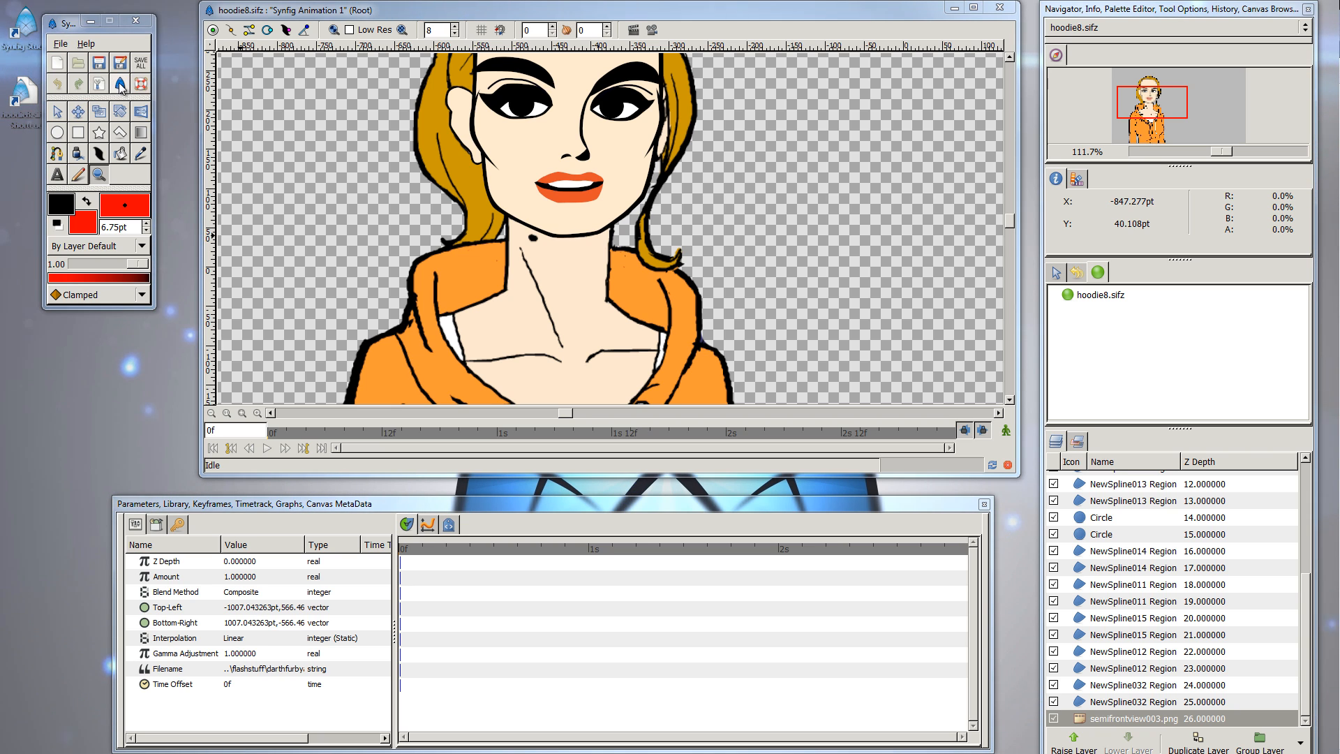
- Read the program's version and build information in the About window and close it
drag(458, 48, 540, 78)
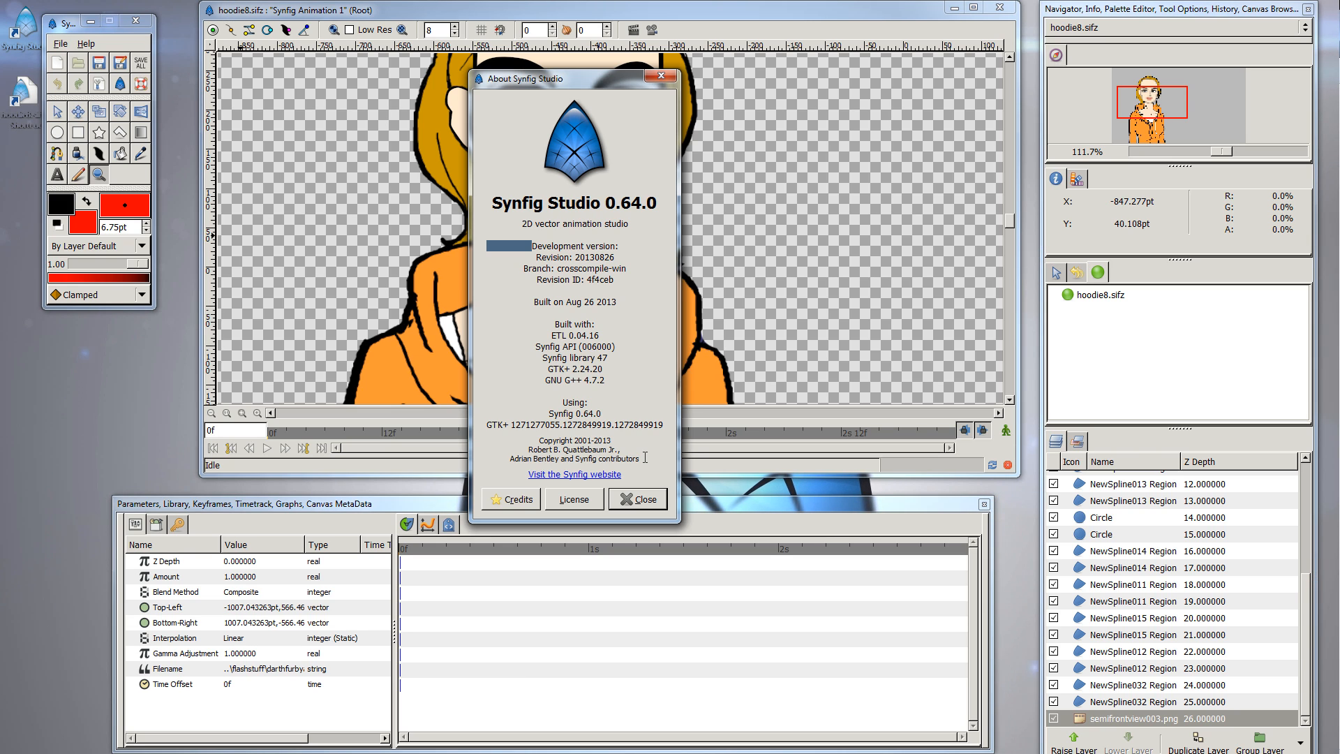
click(638, 499)
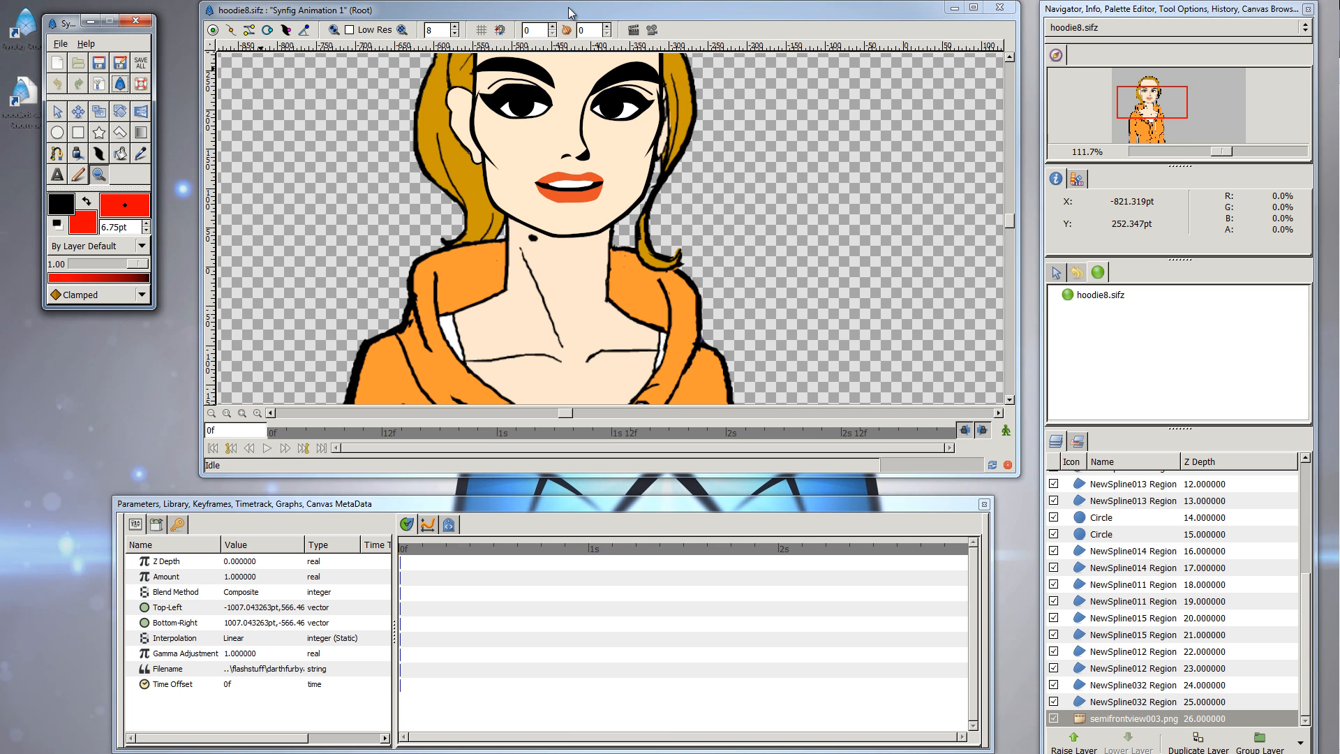
click(591, 22)
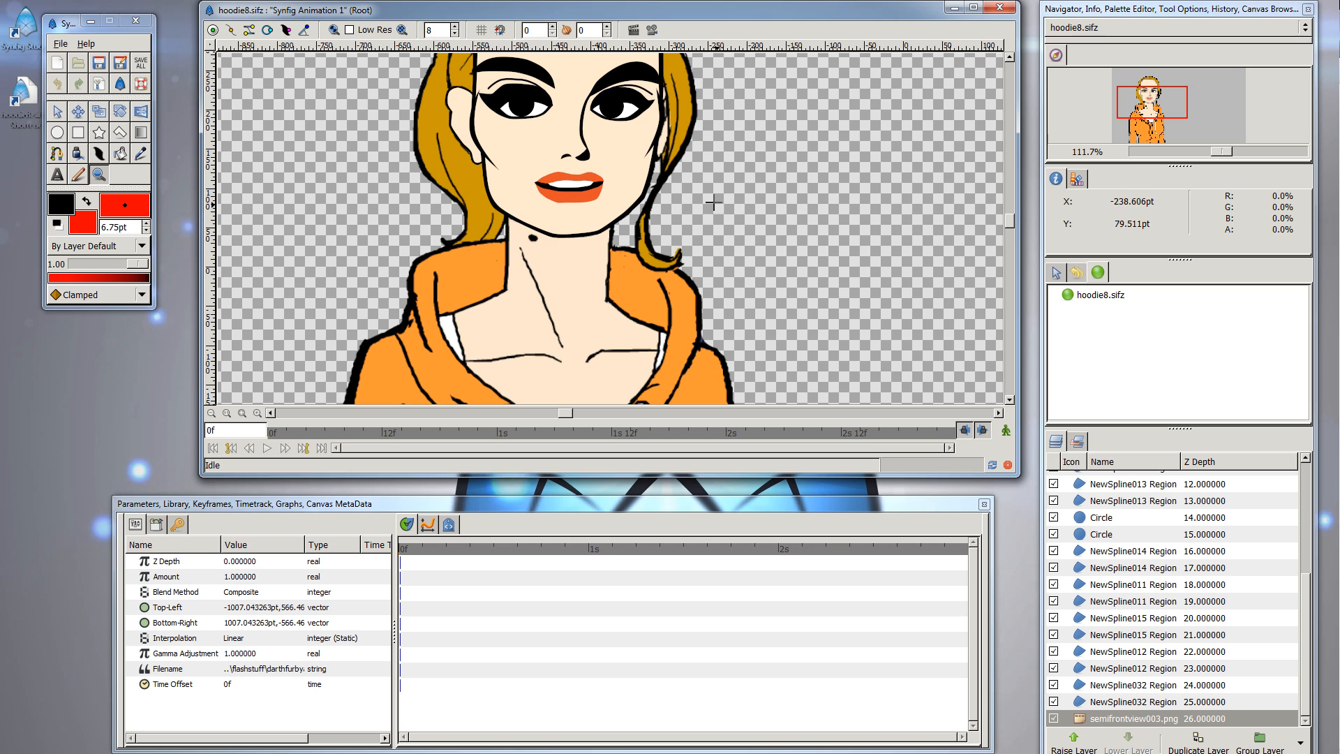
click(210, 46)
mouse_move(236, 56)
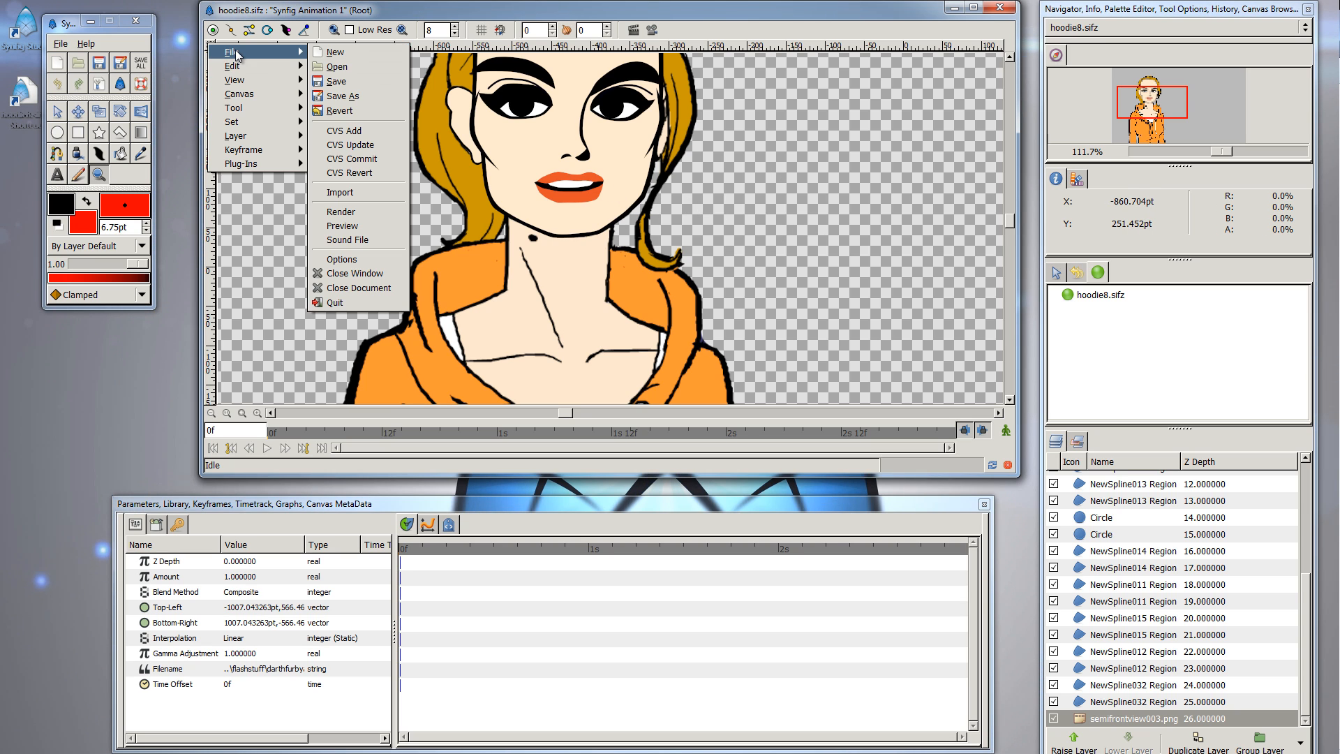
click(209, 53)
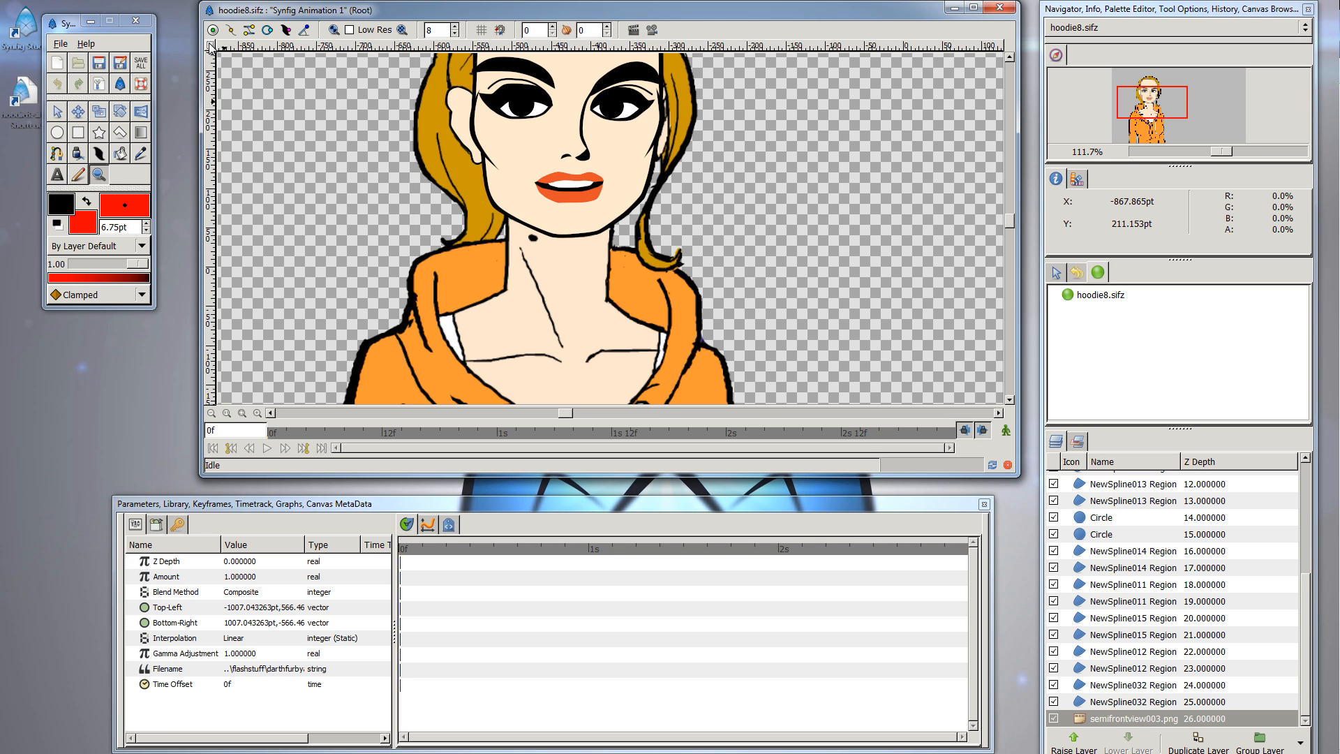
- Review the canvas properties, enter 30 frames per second in the time settings, and close the dialog without applying
click(210, 46)
mouse_move(212, 48)
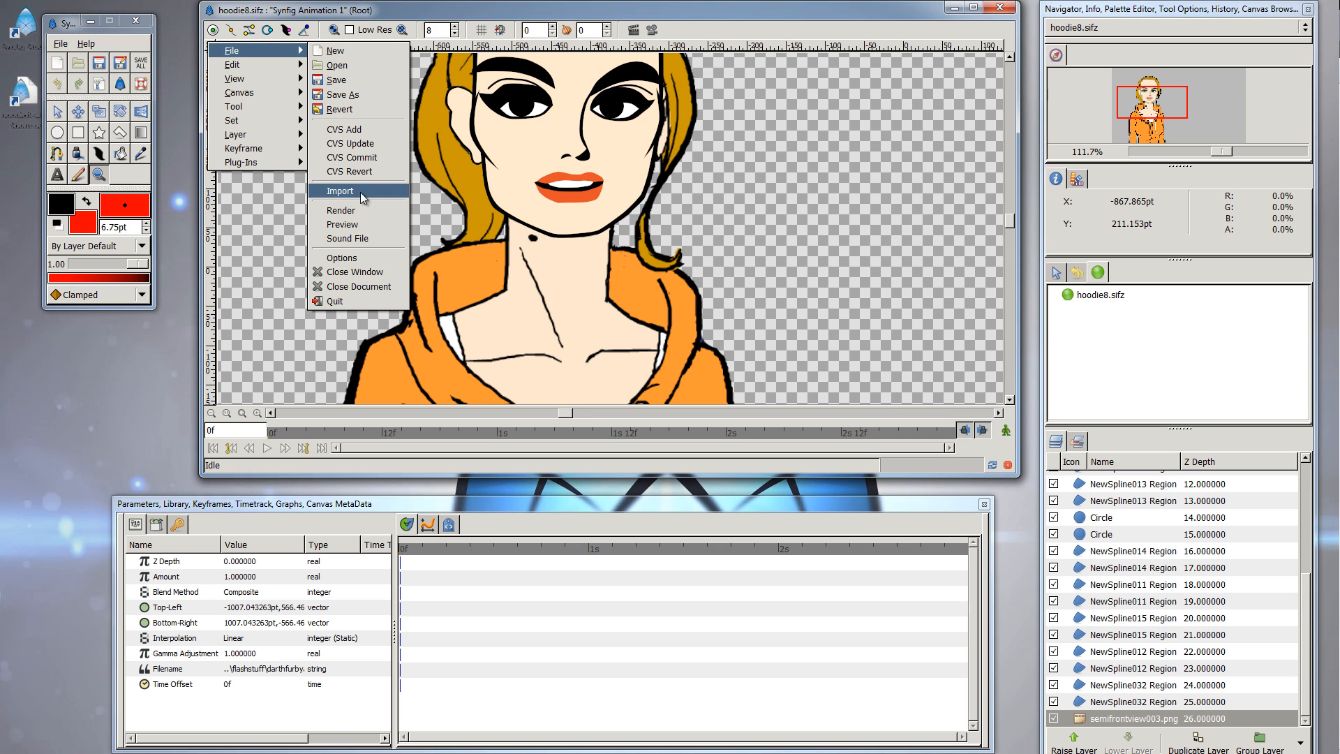
mouse_move(271, 61)
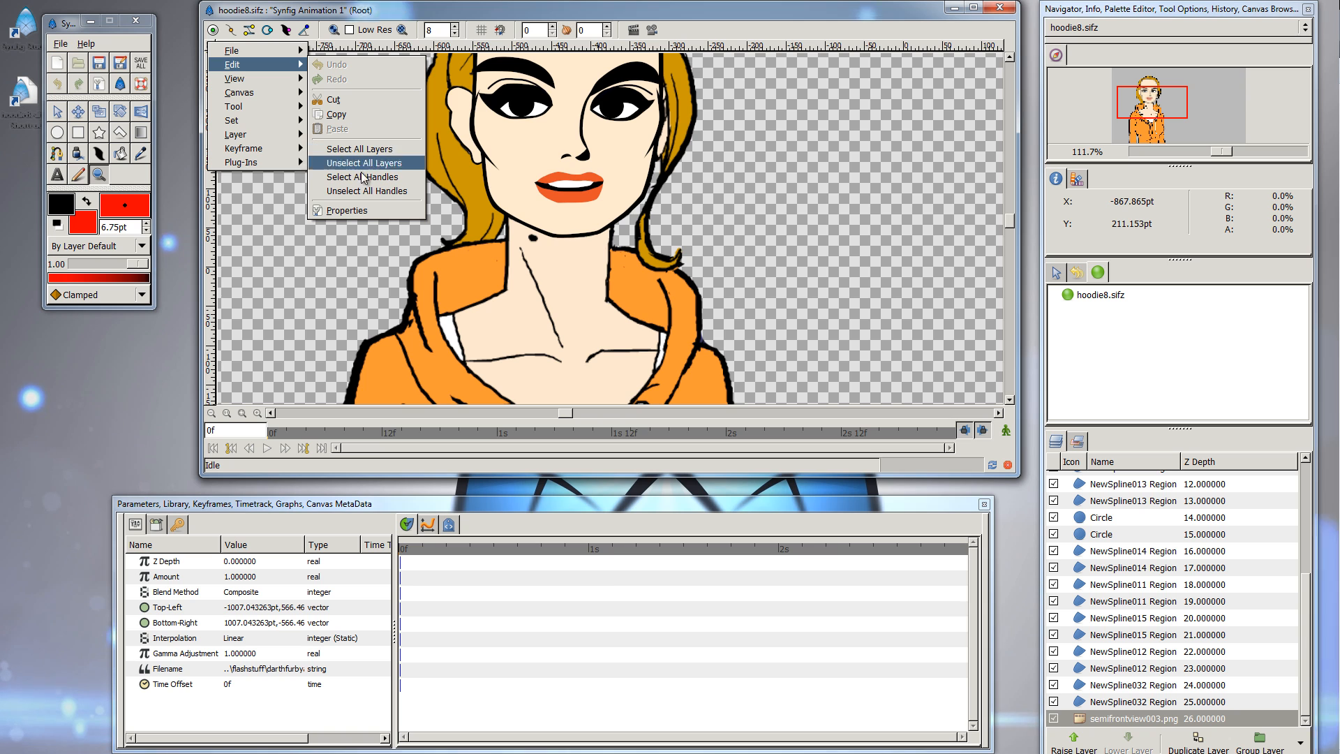
click(353, 207)
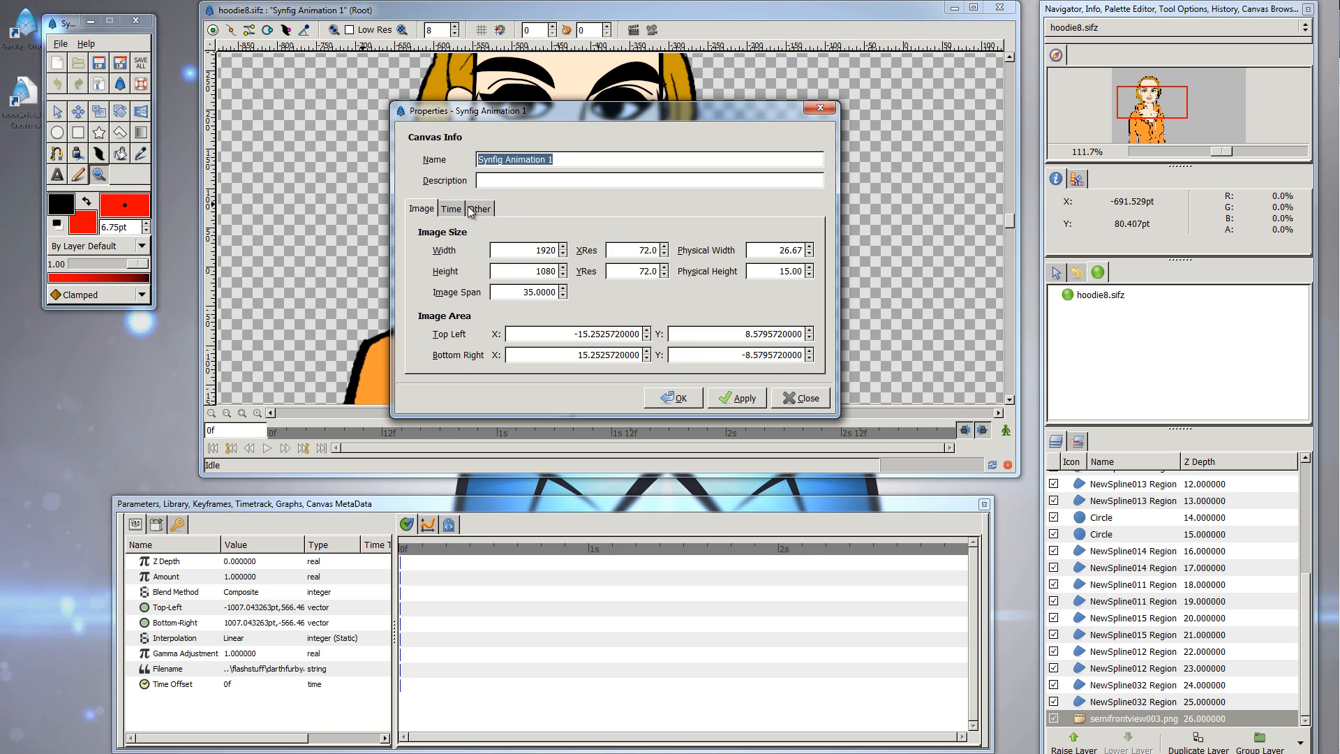
drag(488, 116, 421, 90)
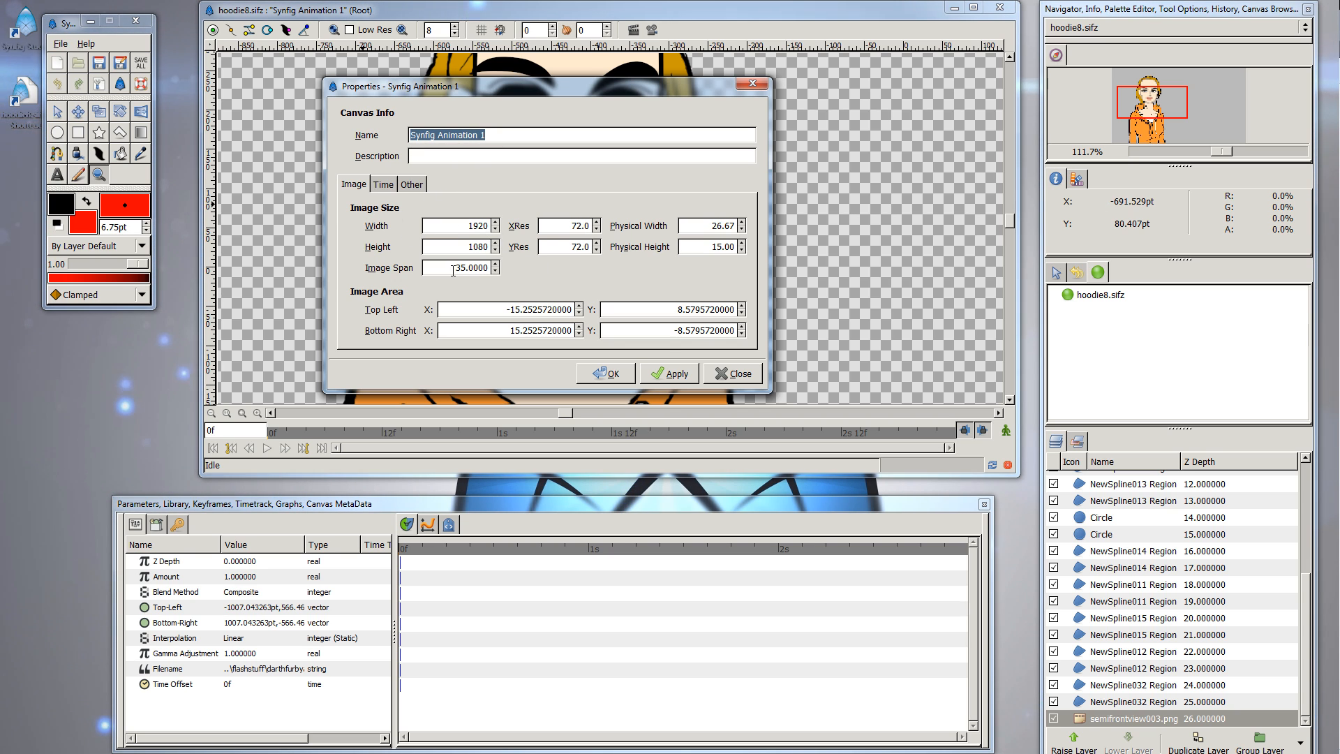
click(381, 185)
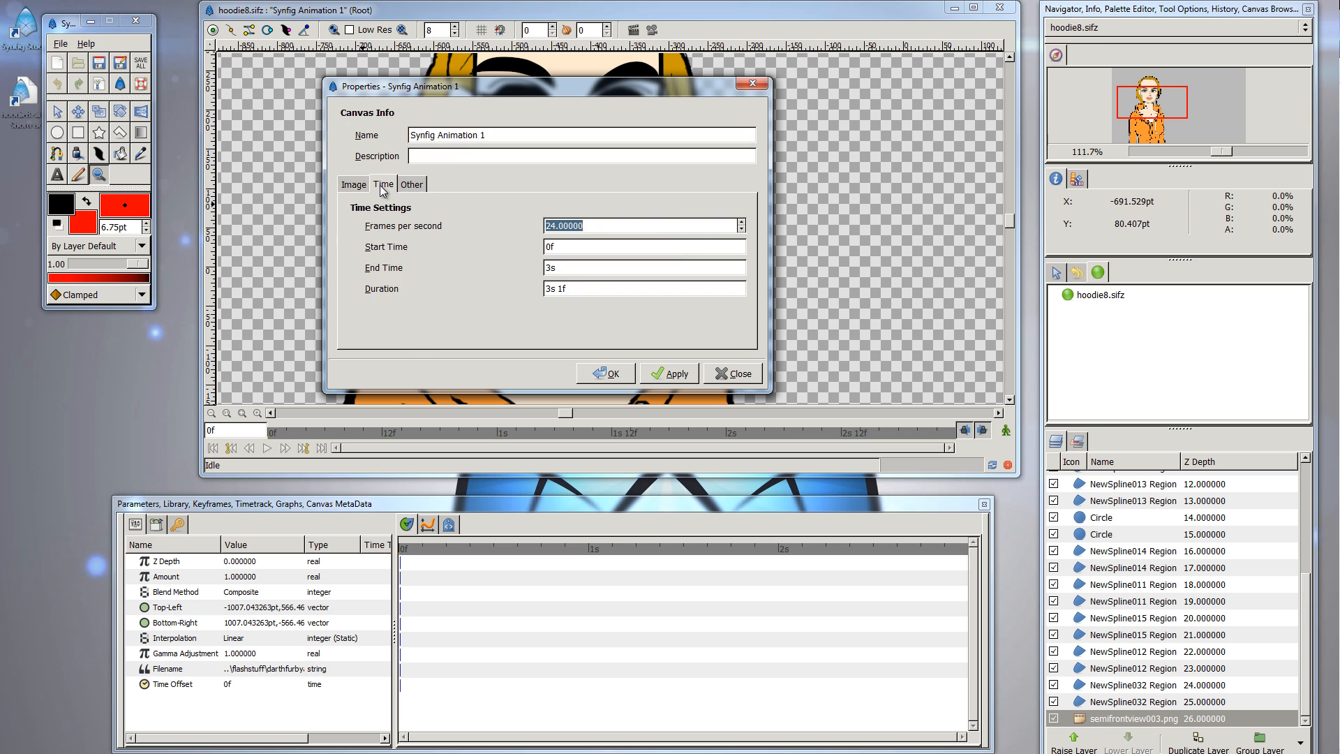
click(742, 222)
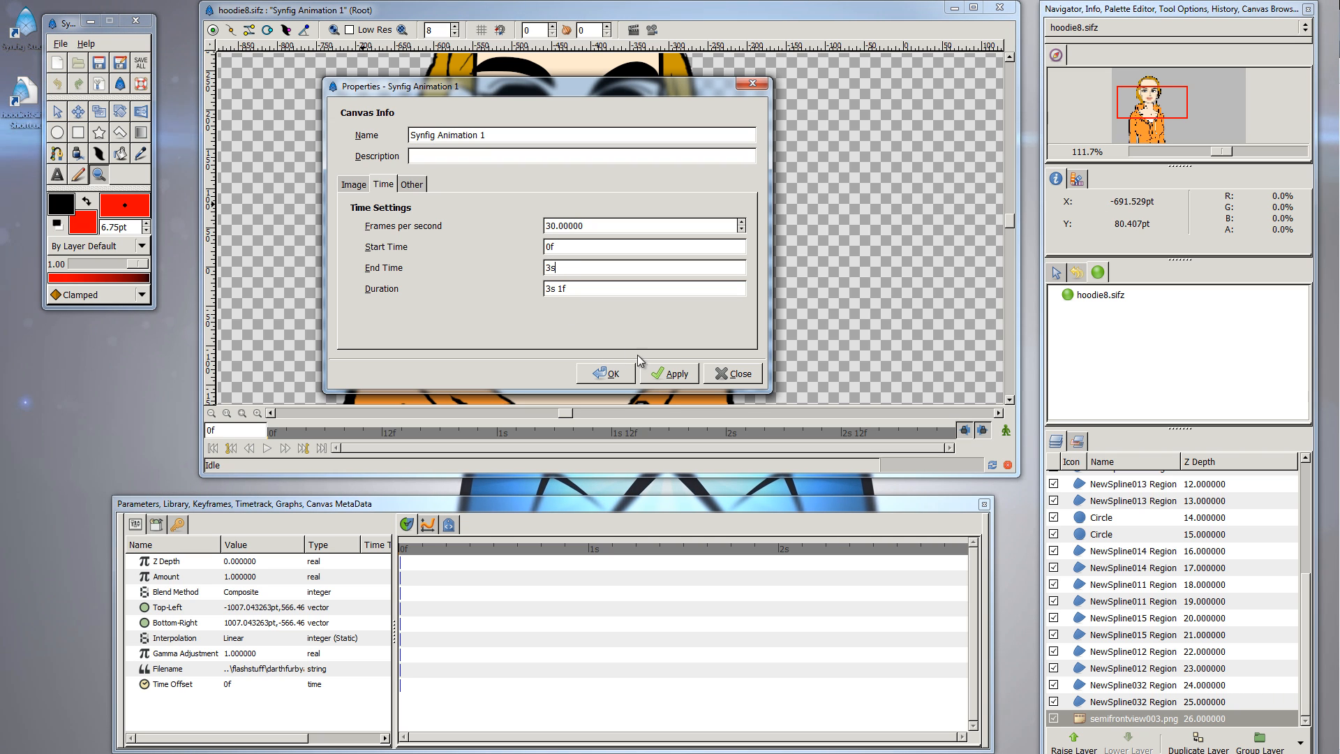
click(732, 373)
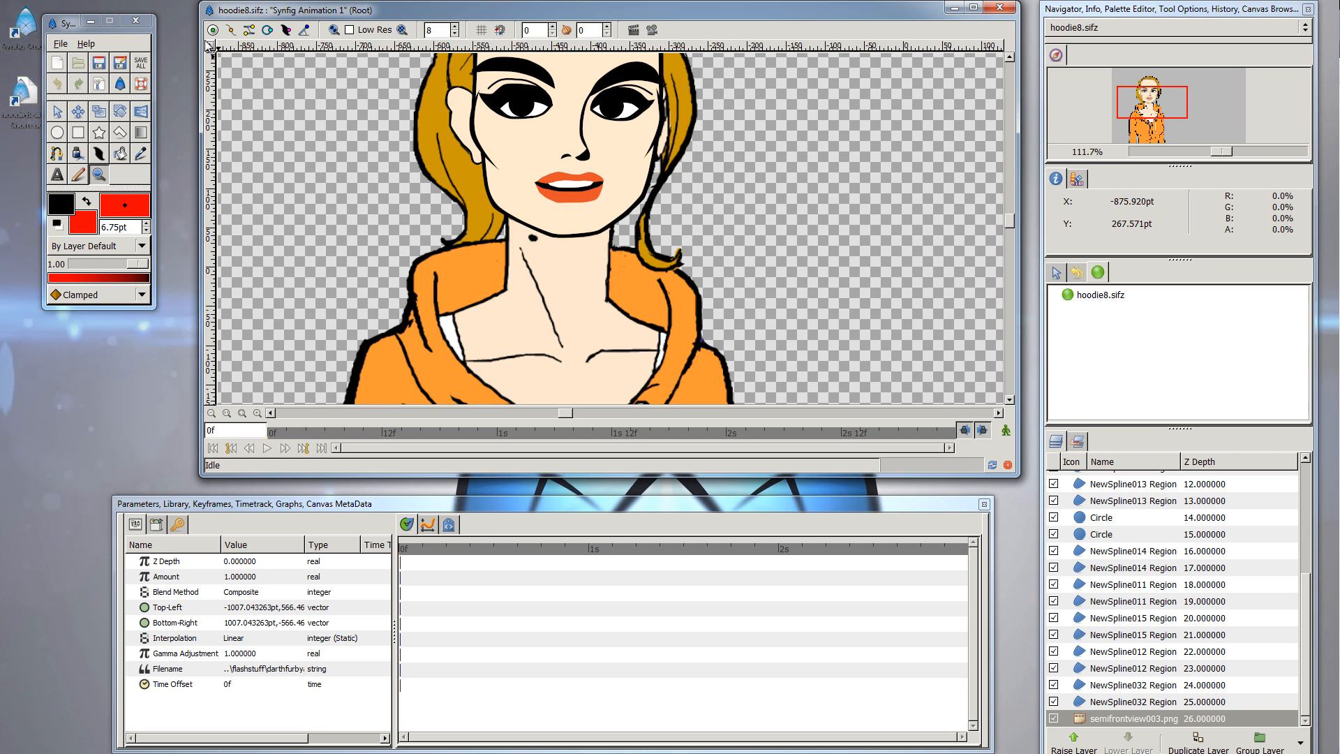
click(208, 46)
mouse_move(233, 105)
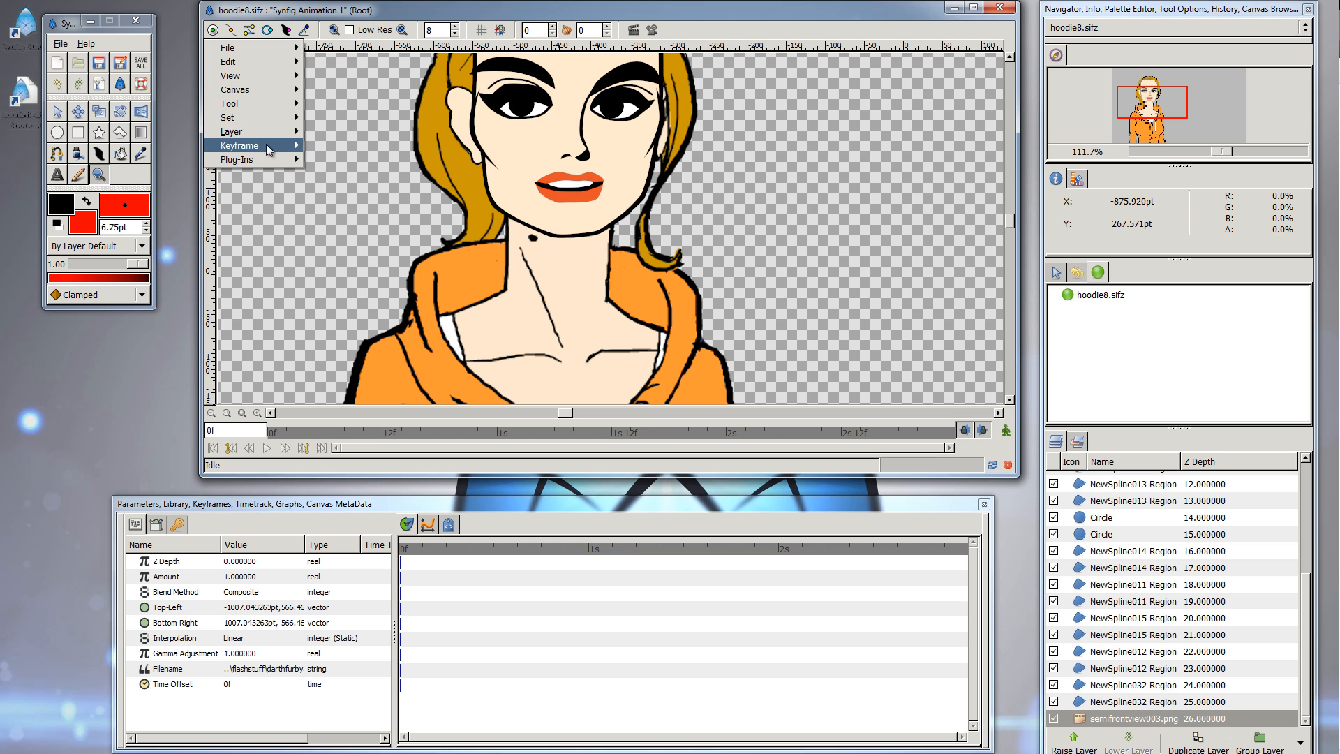
mouse_move(265, 135)
mouse_move(342, 134)
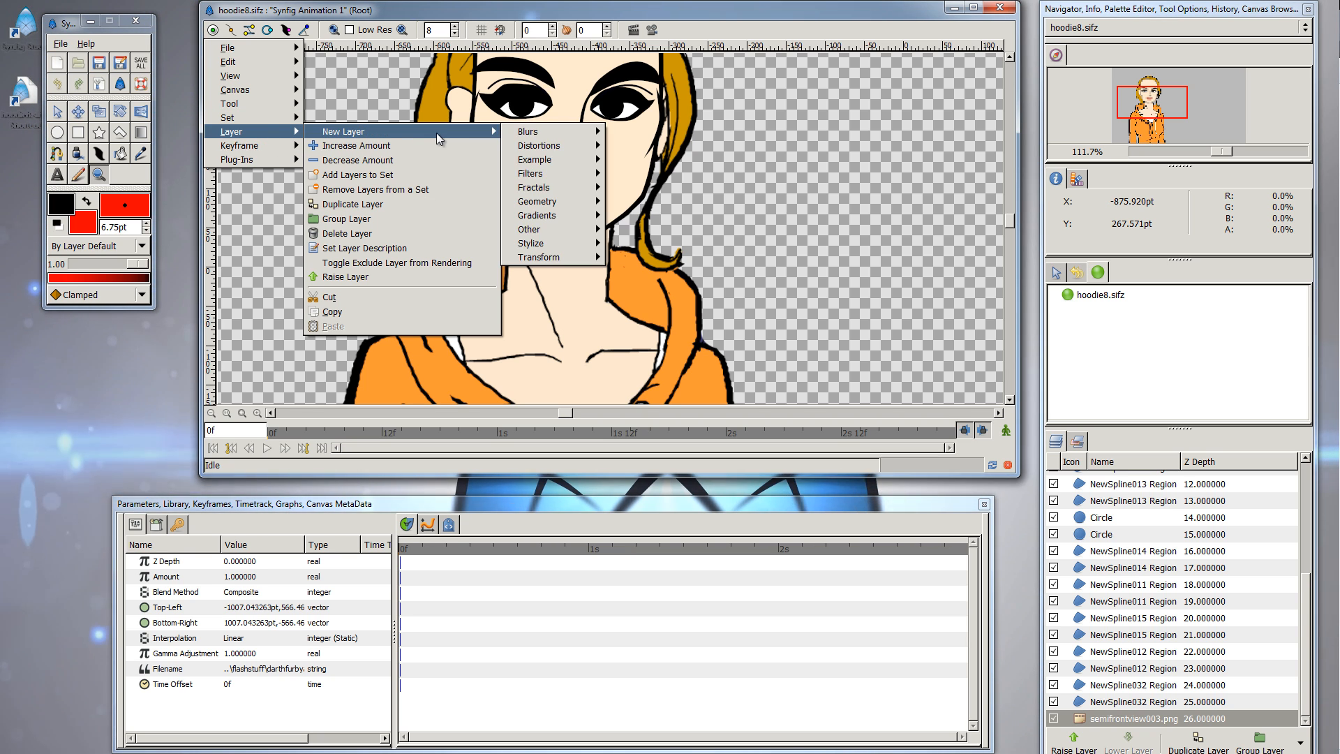
mouse_move(548, 149)
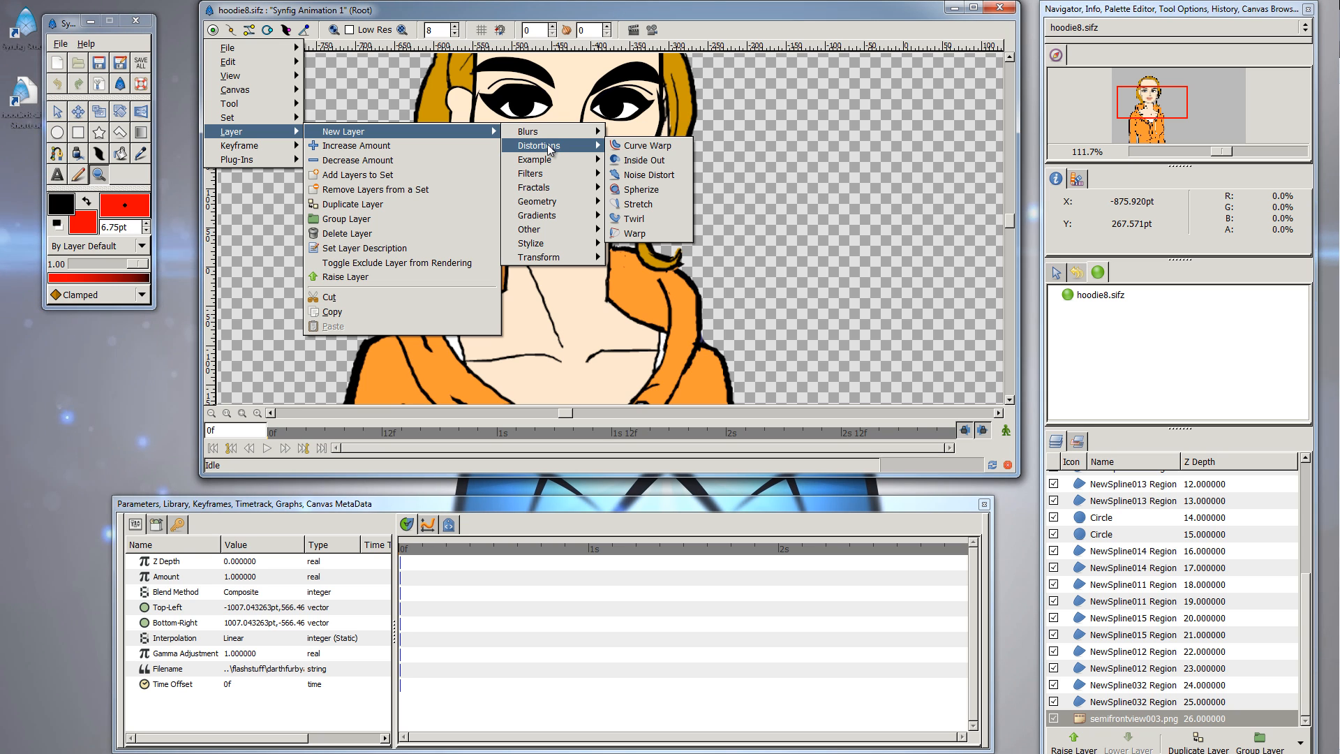
mouse_move(538, 177)
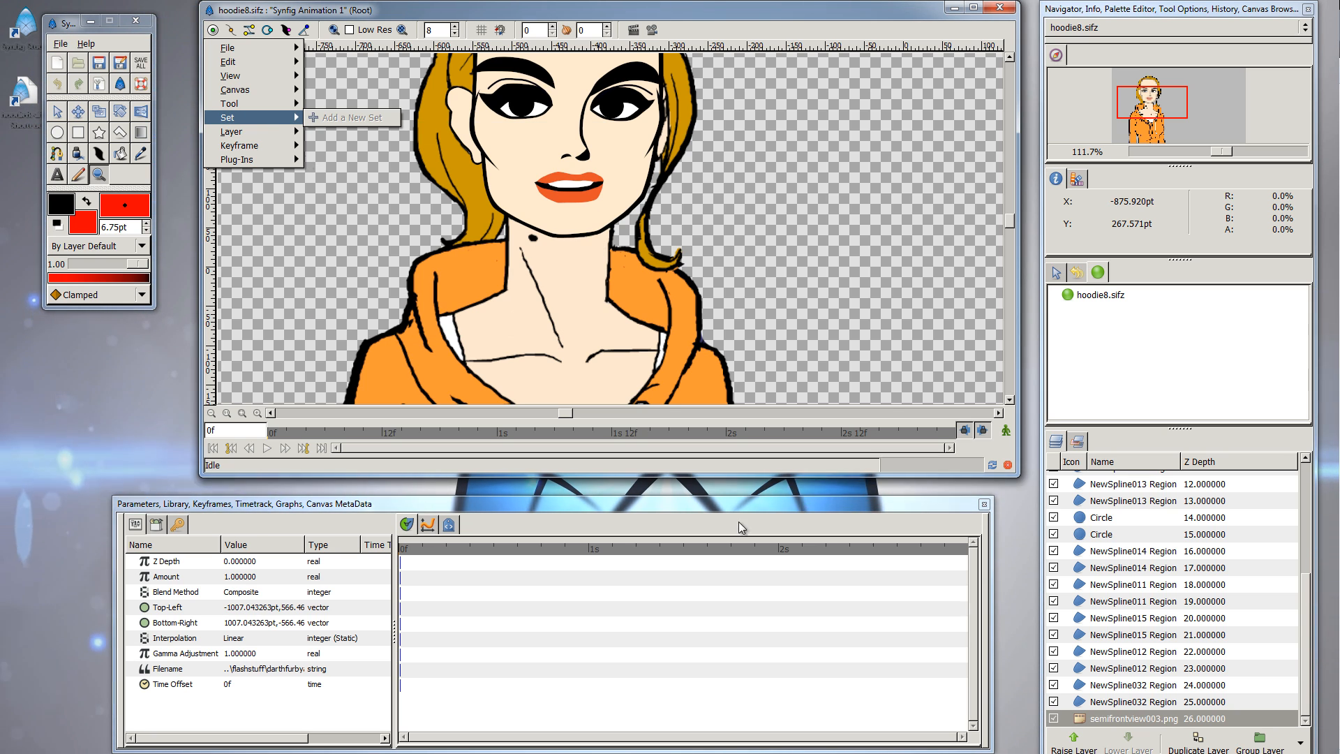
- Look through the layer stack from end to end, and review the plug-ins offered in the canvas menu without running one
click(1226, 576)
scroll(1170, 556, up, 5)
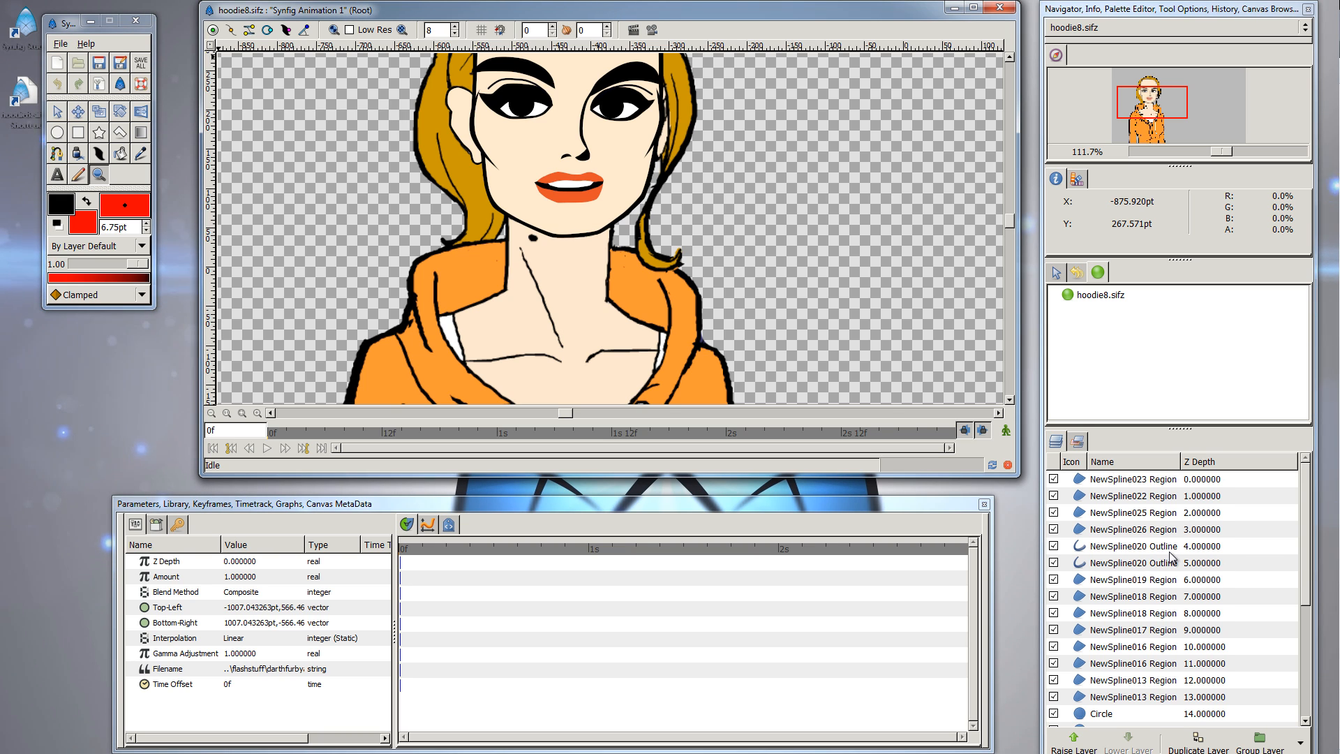
scroll(1169, 555, down, 5)
scroll(1170, 556, up, 5)
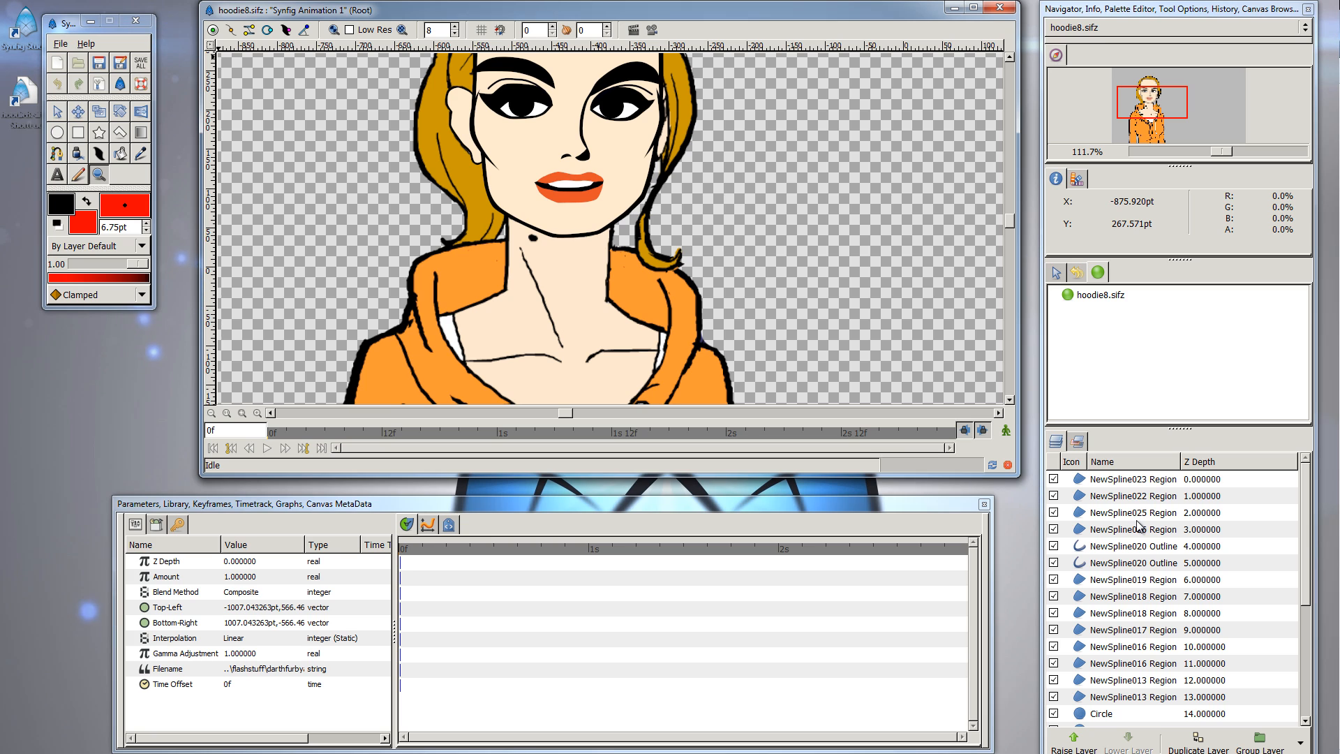
click(211, 47)
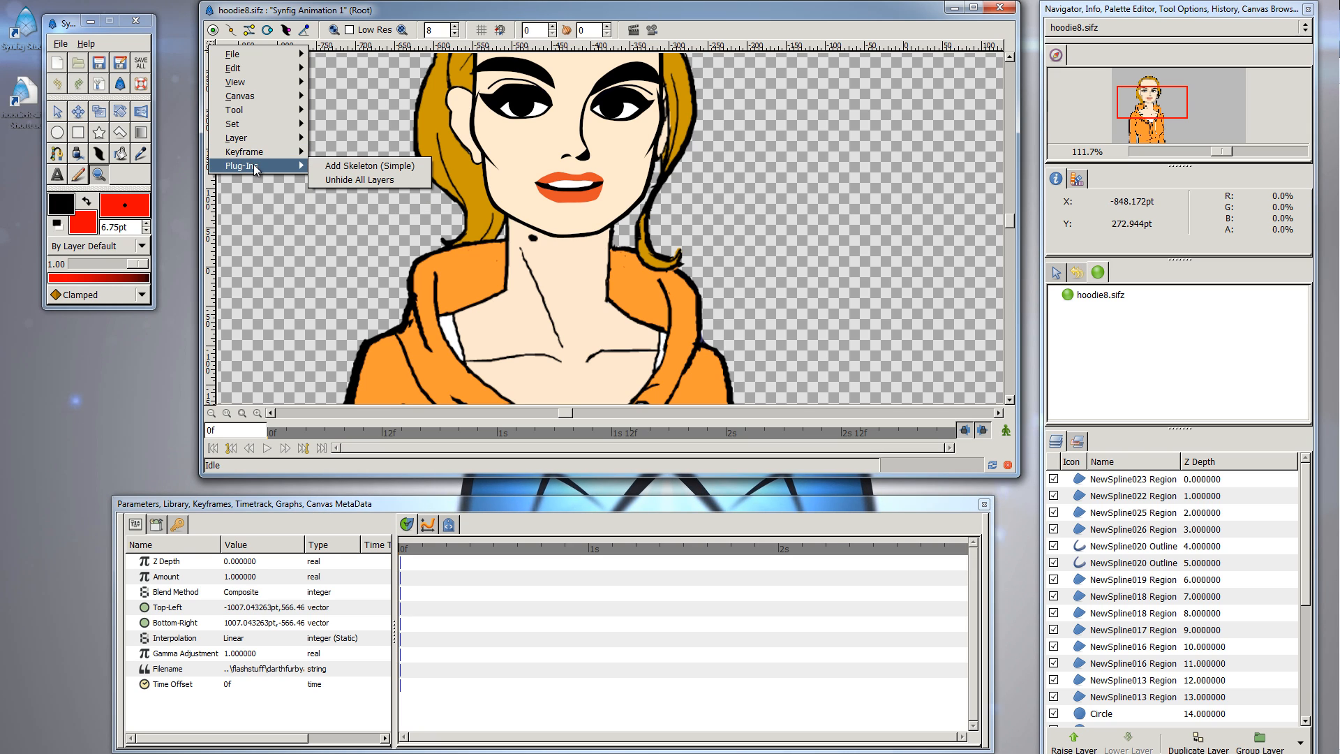
click(288, 262)
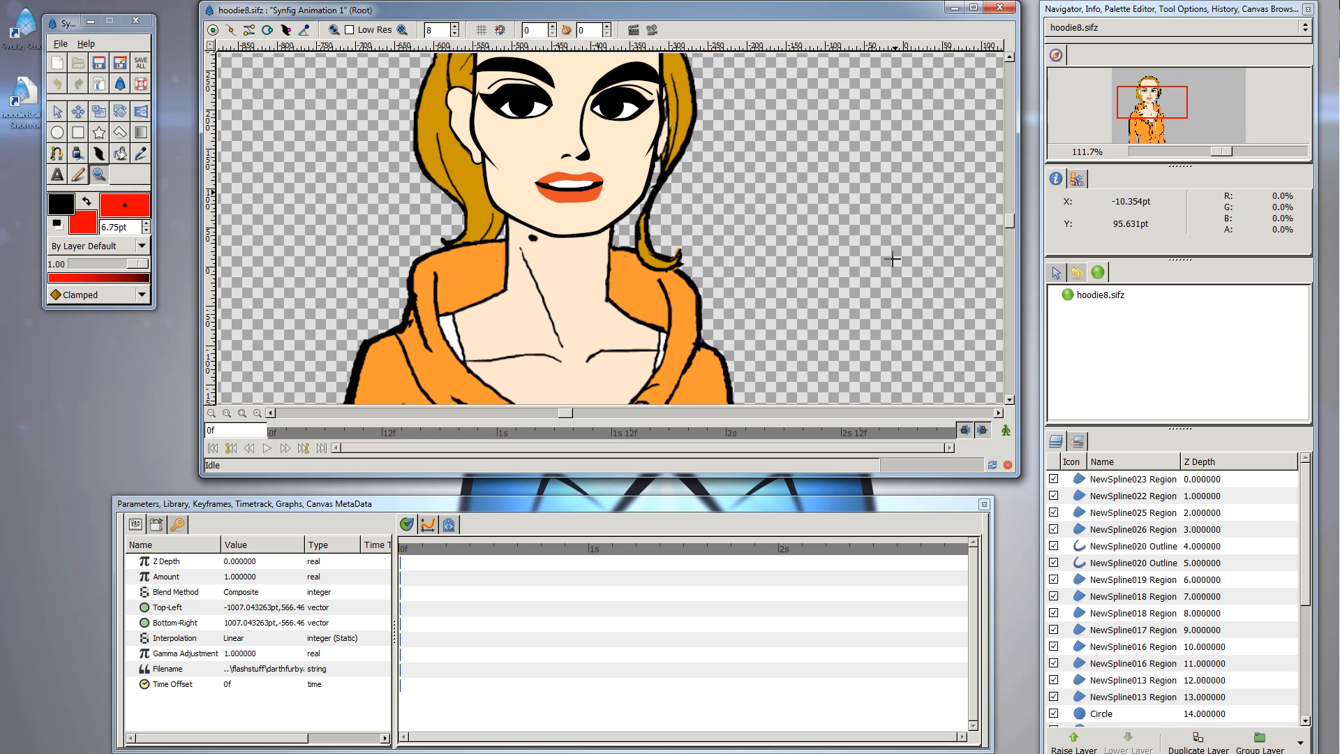
- Demonstrate animate editing mode by turning it on and off twice
click(1006, 432)
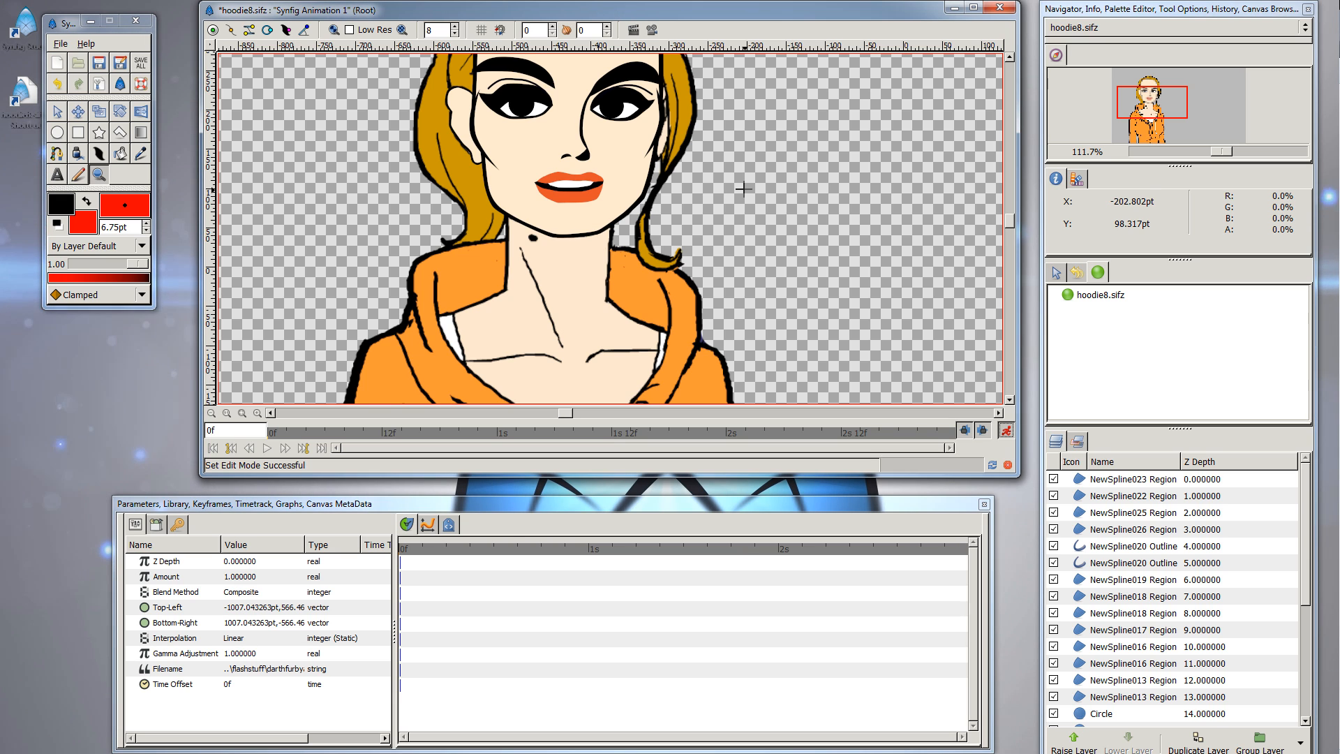
click(1006, 430)
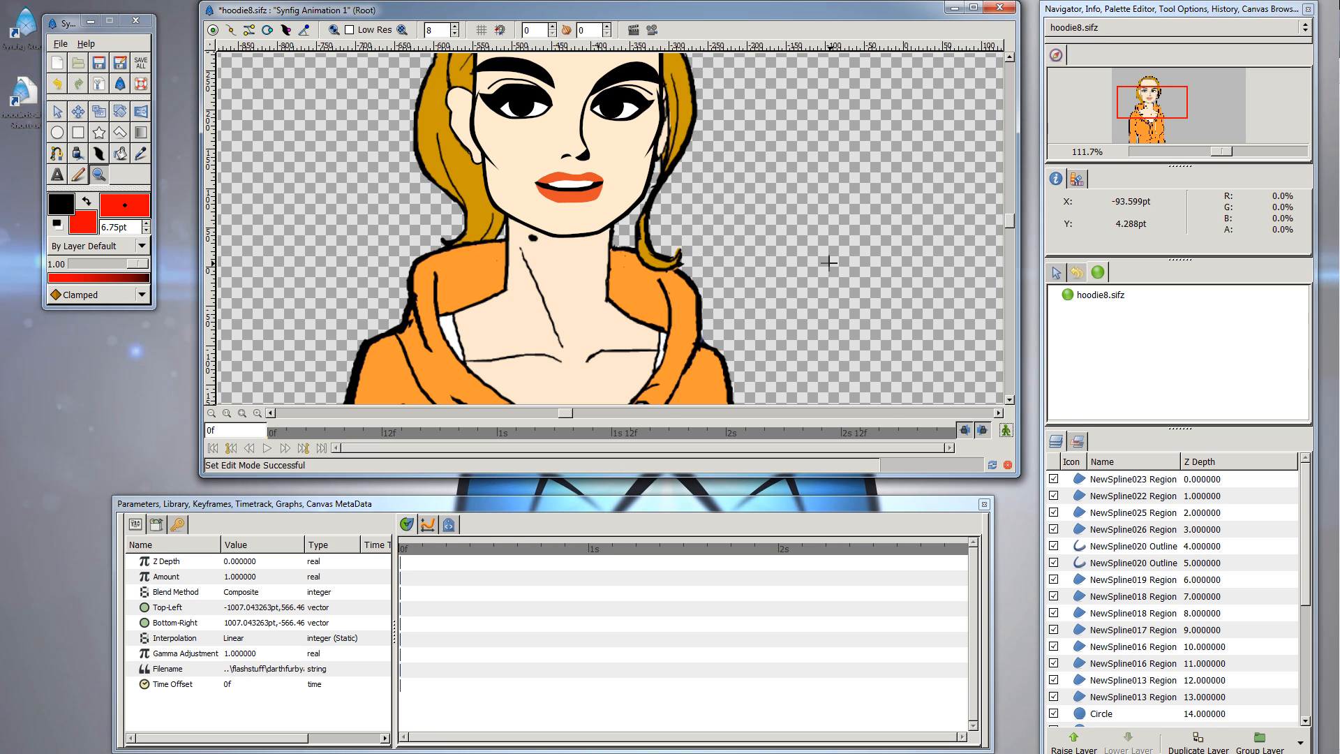
click(1005, 431)
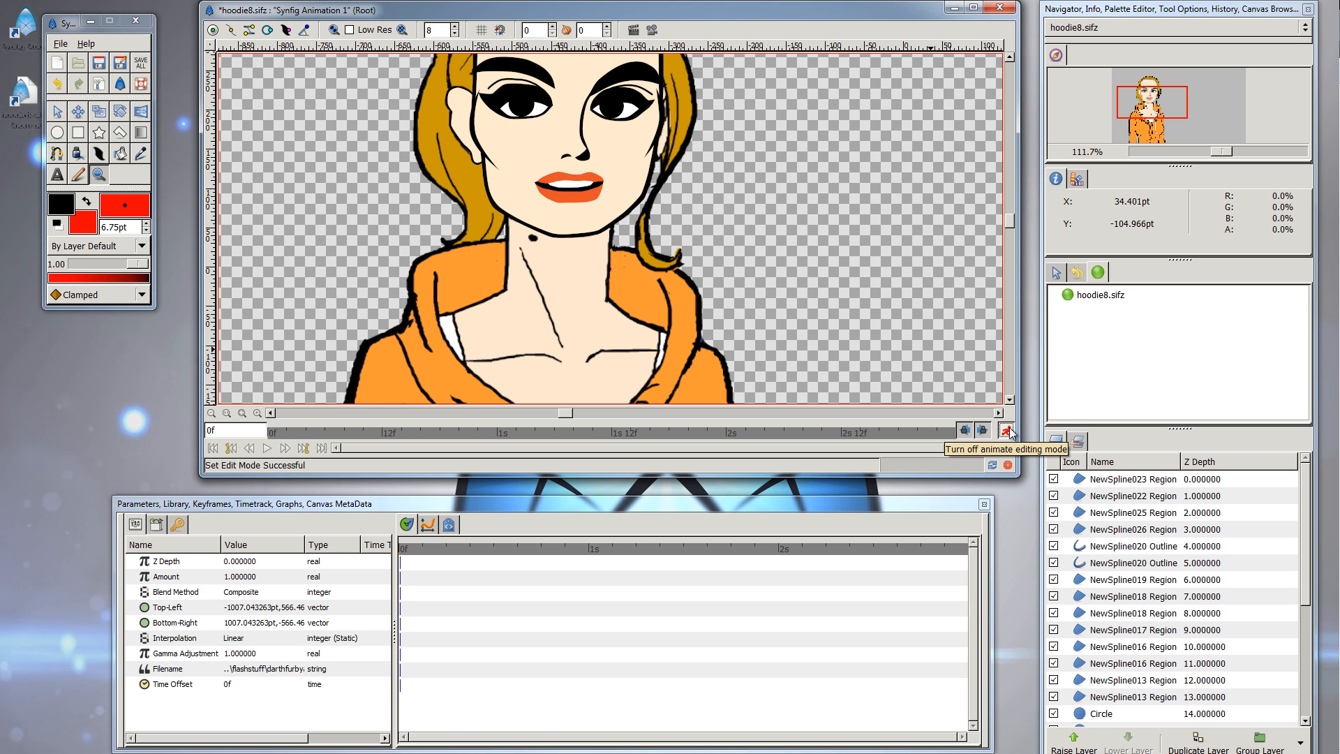
click(1006, 431)
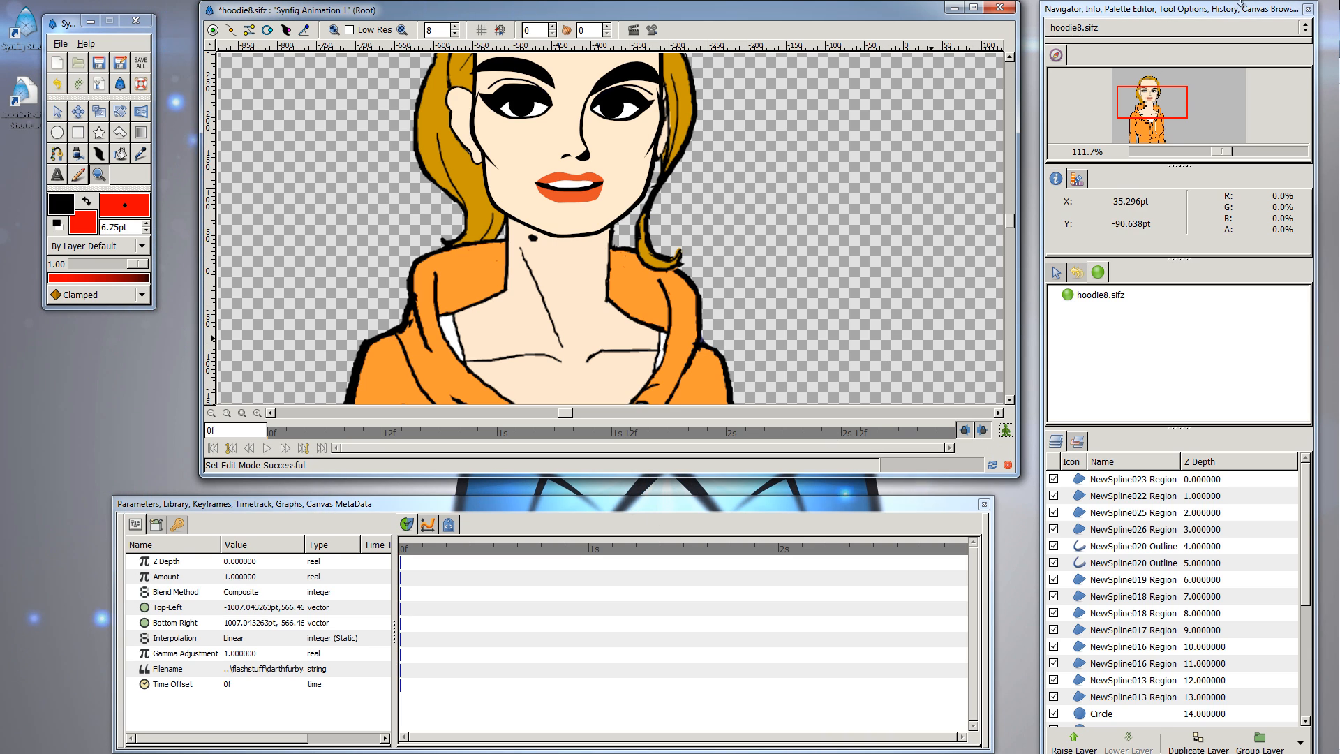
- Scrub the time cursor along the timetrack and place it at frame 9
click(626, 502)
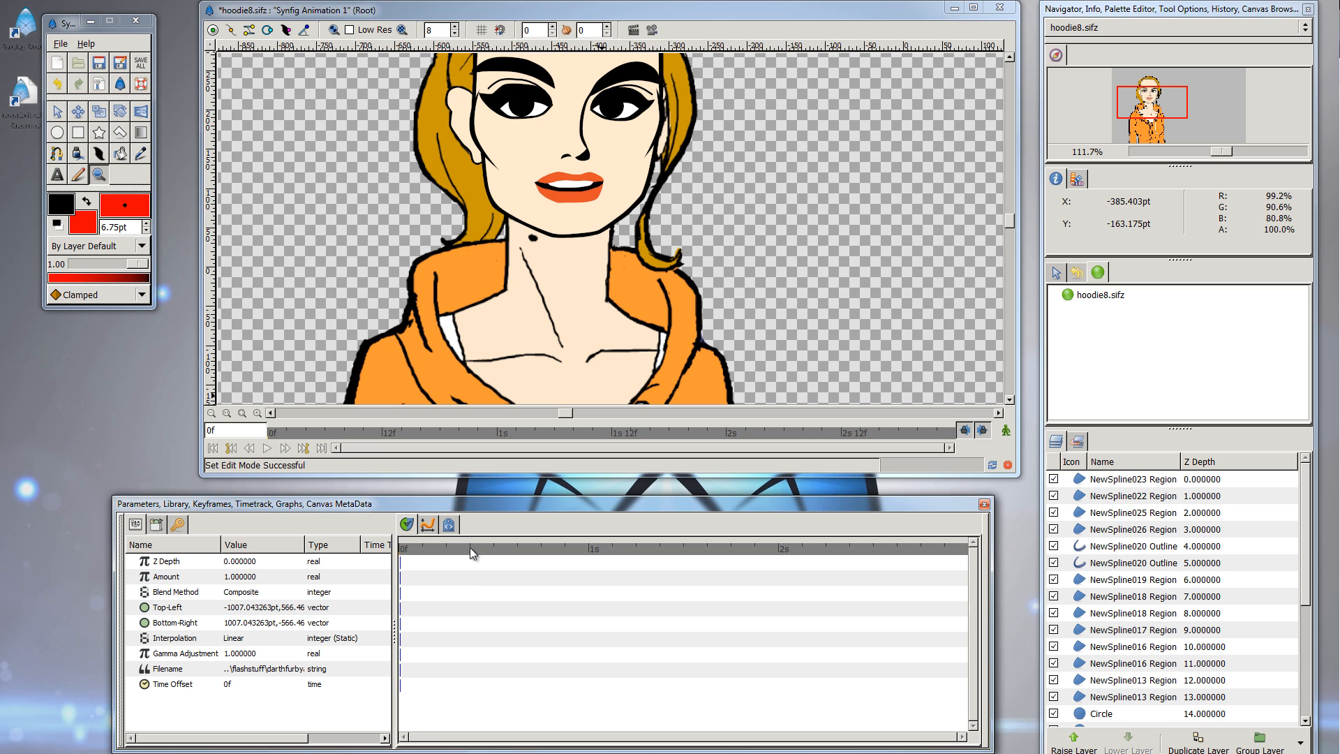
drag(606, 553, 921, 547)
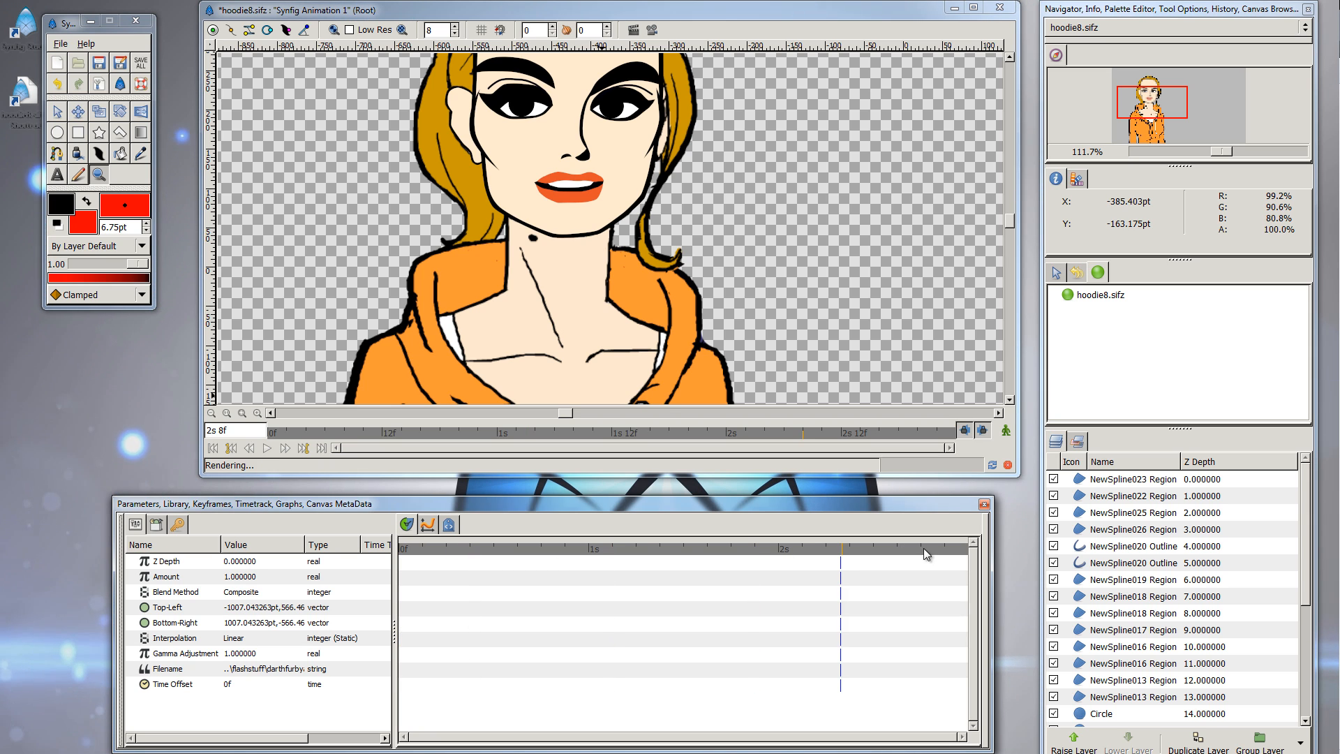
click(464, 553)
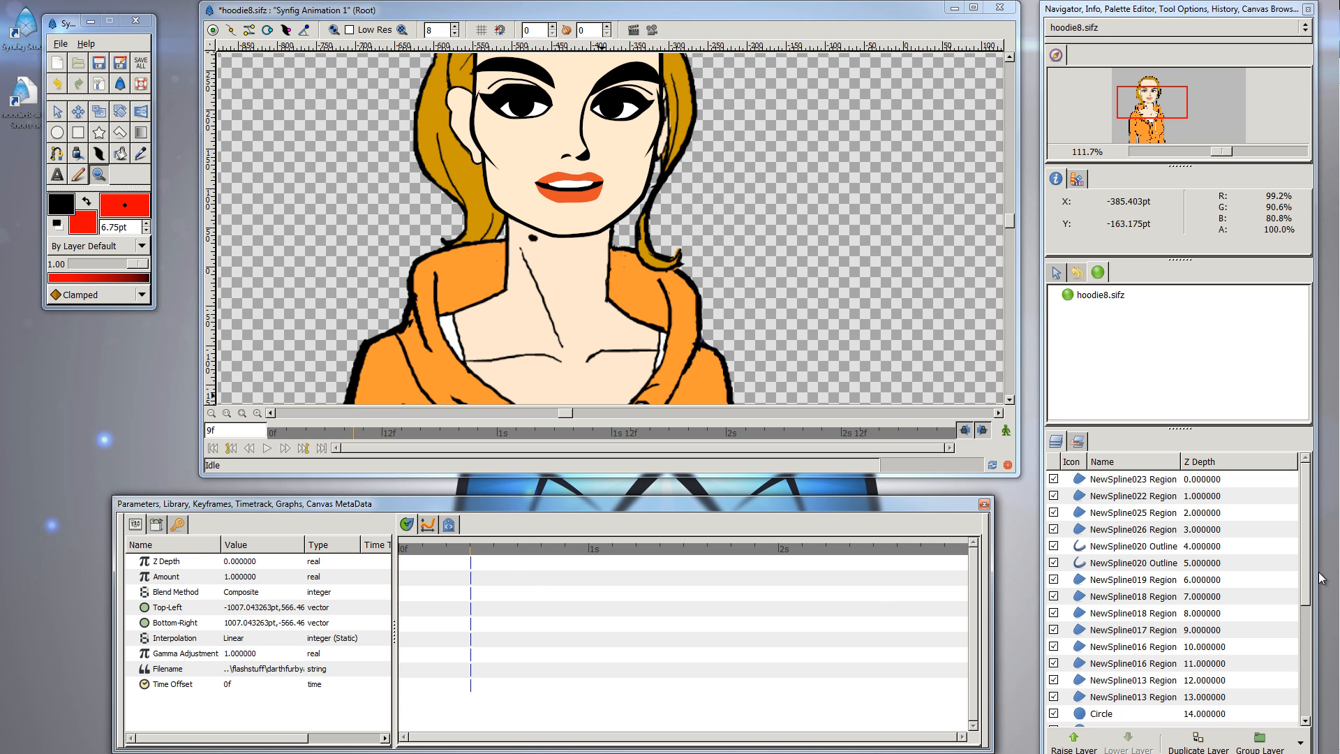
- Select the NewSpline023 Region layer of the lower lip and go through its parameters, including Color, Invert and Z Depth
click(1144, 481)
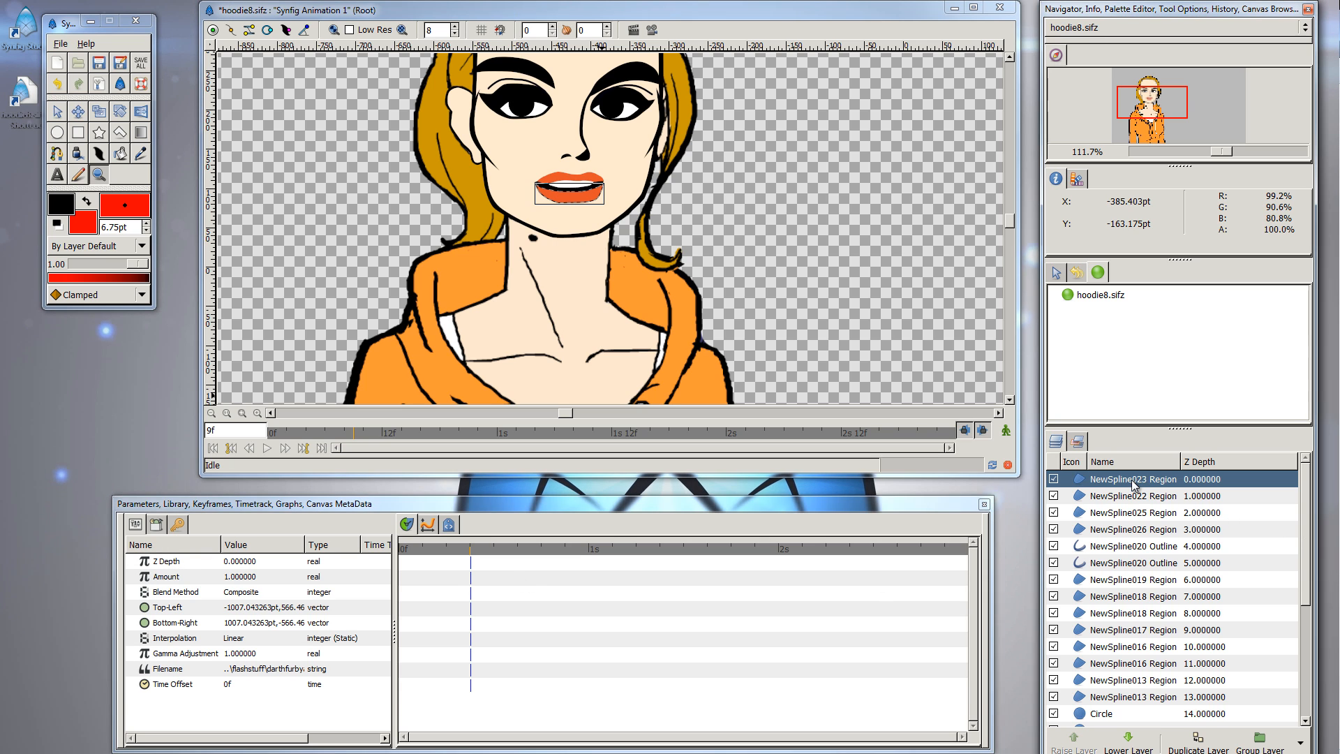
click(180, 577)
click(175, 593)
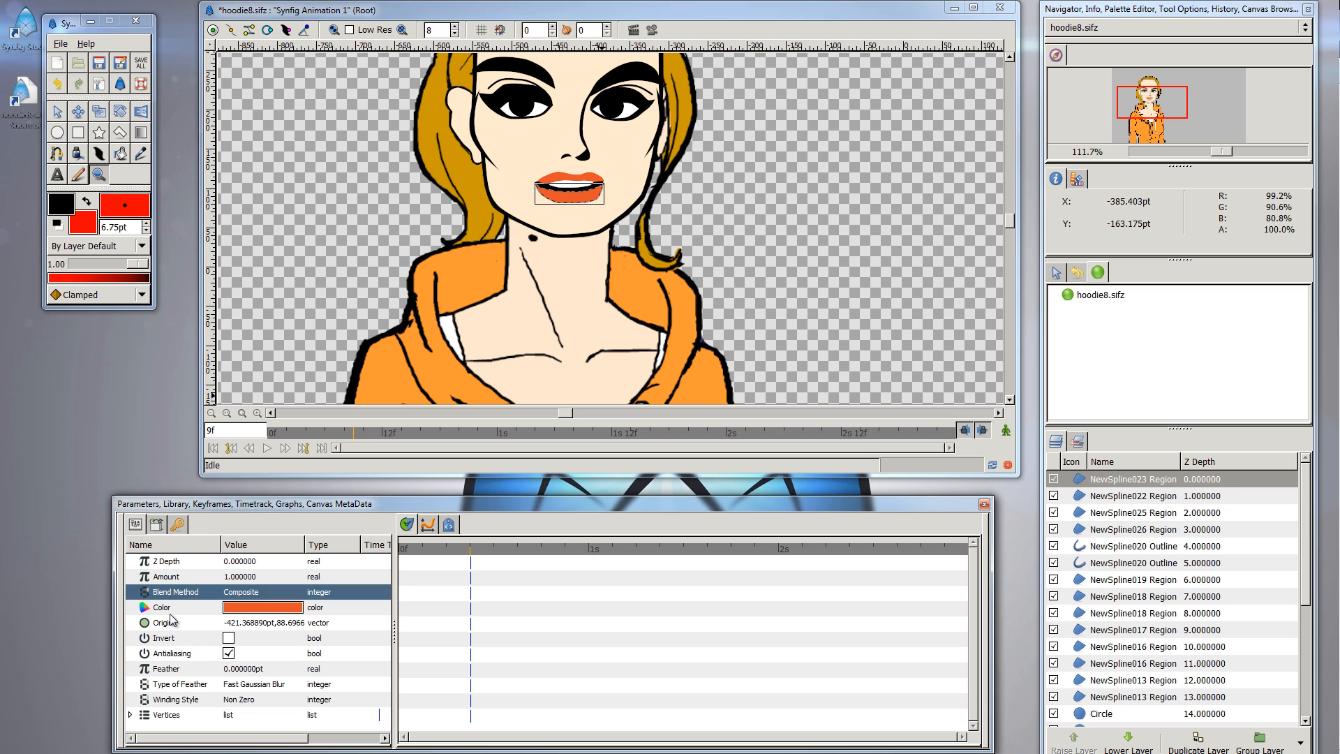
click(175, 607)
click(178, 638)
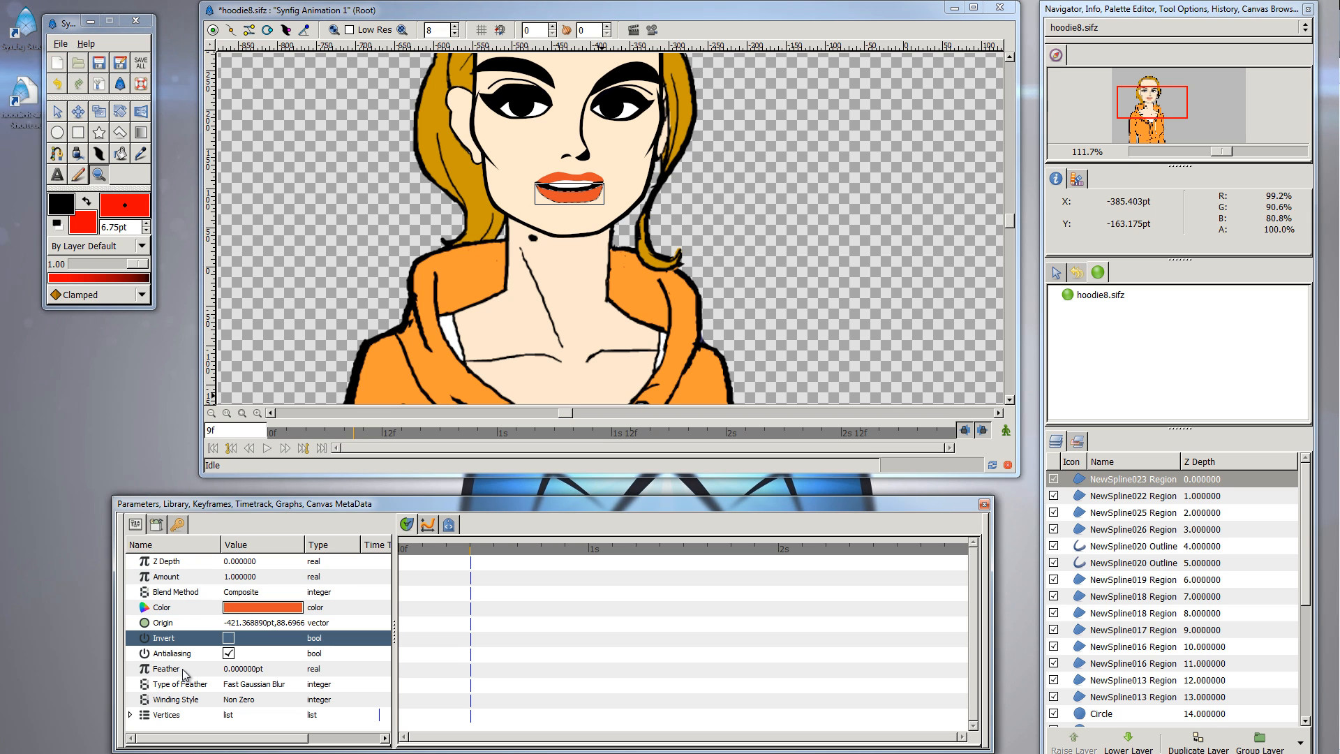
key(Up)
key(Up)
key(Up)
key(Up)
key(Up)
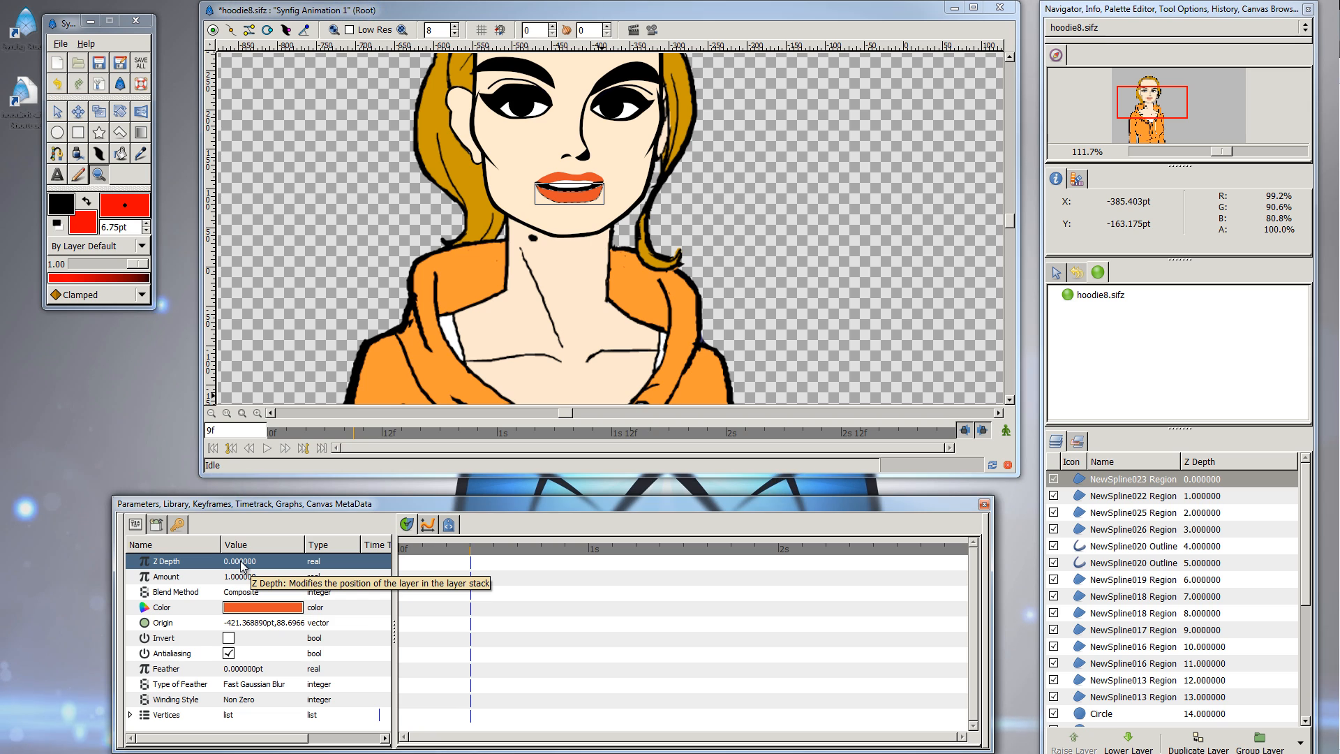
- Review the lower lip layer's Amount, available blend methods and Origin, without choosing another method or renaming the layer
click(218, 578)
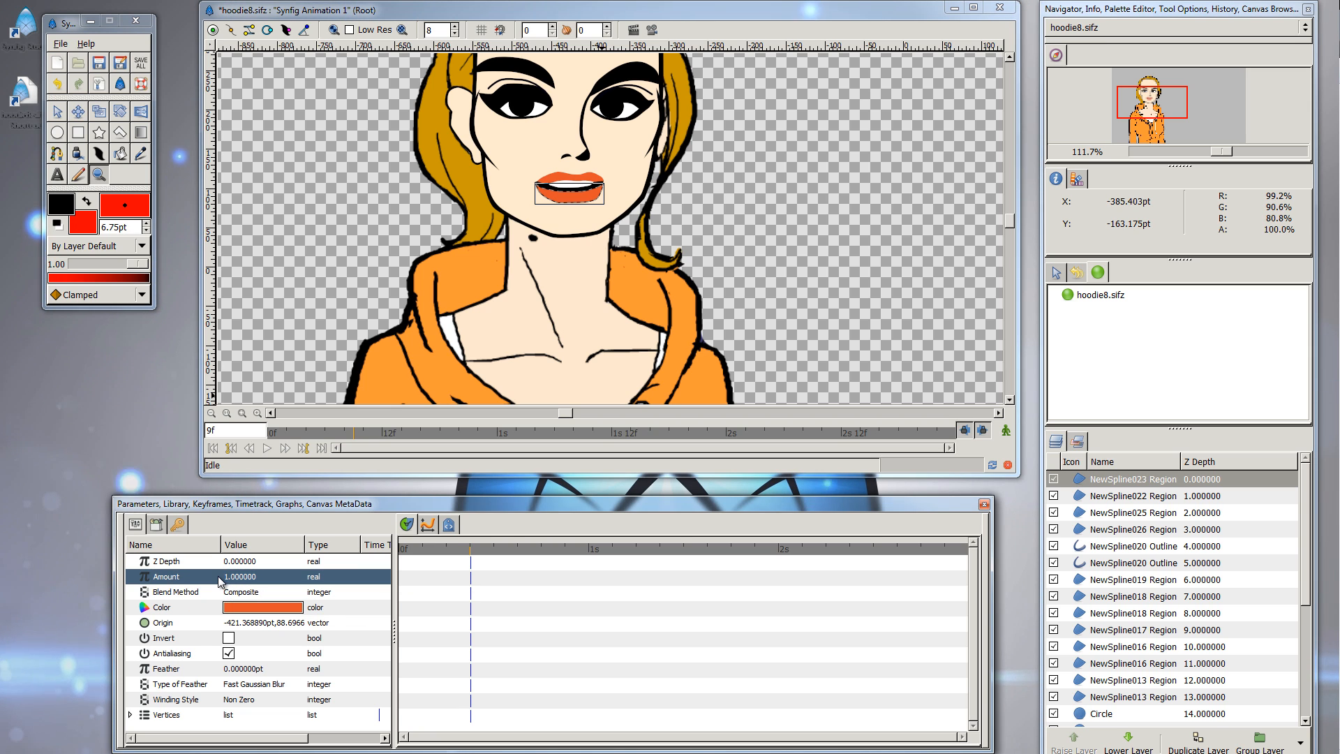
click(183, 590)
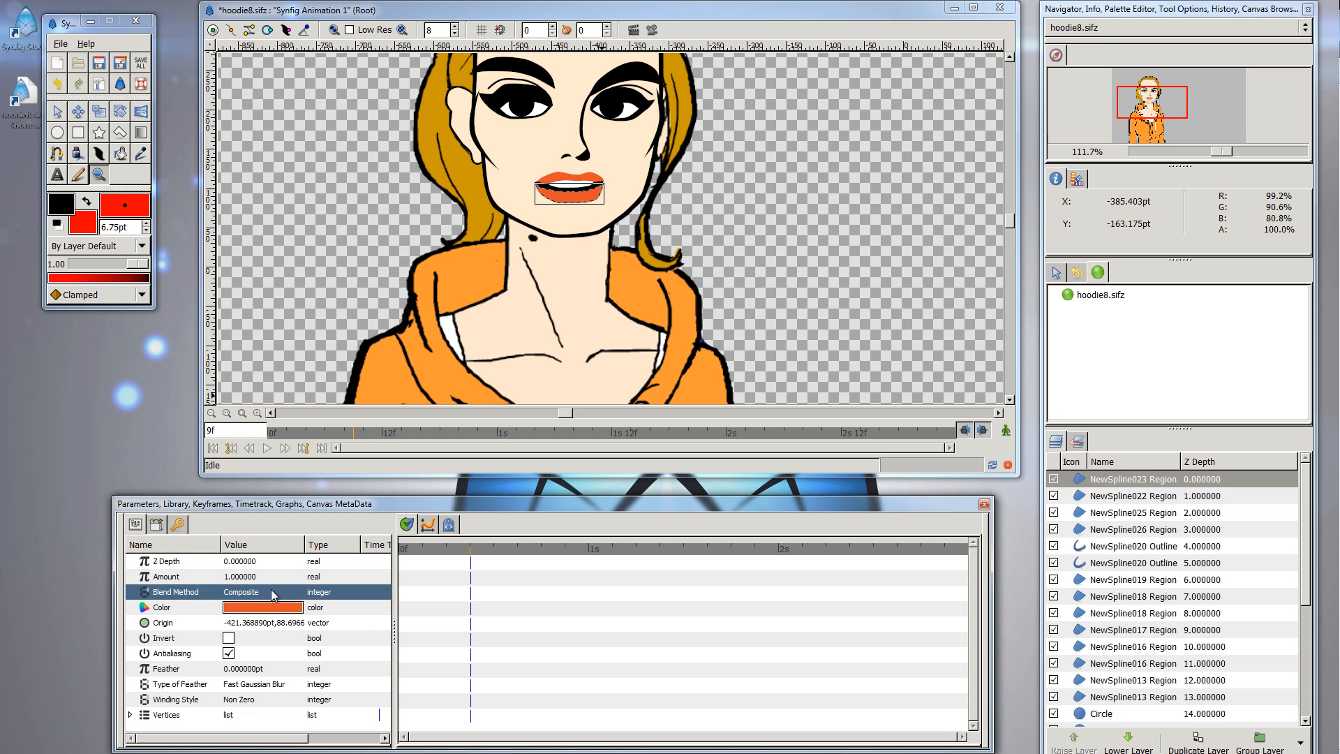
click(294, 593)
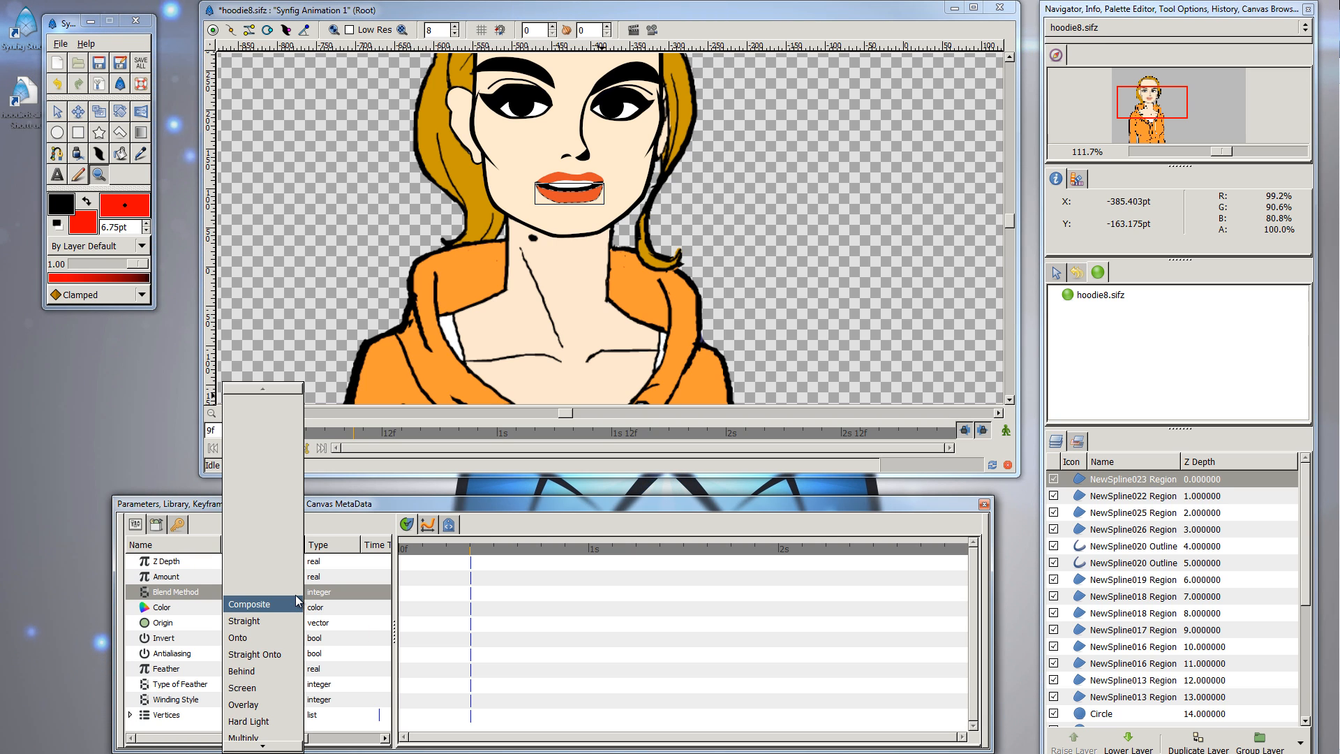
mouse_move(263, 747)
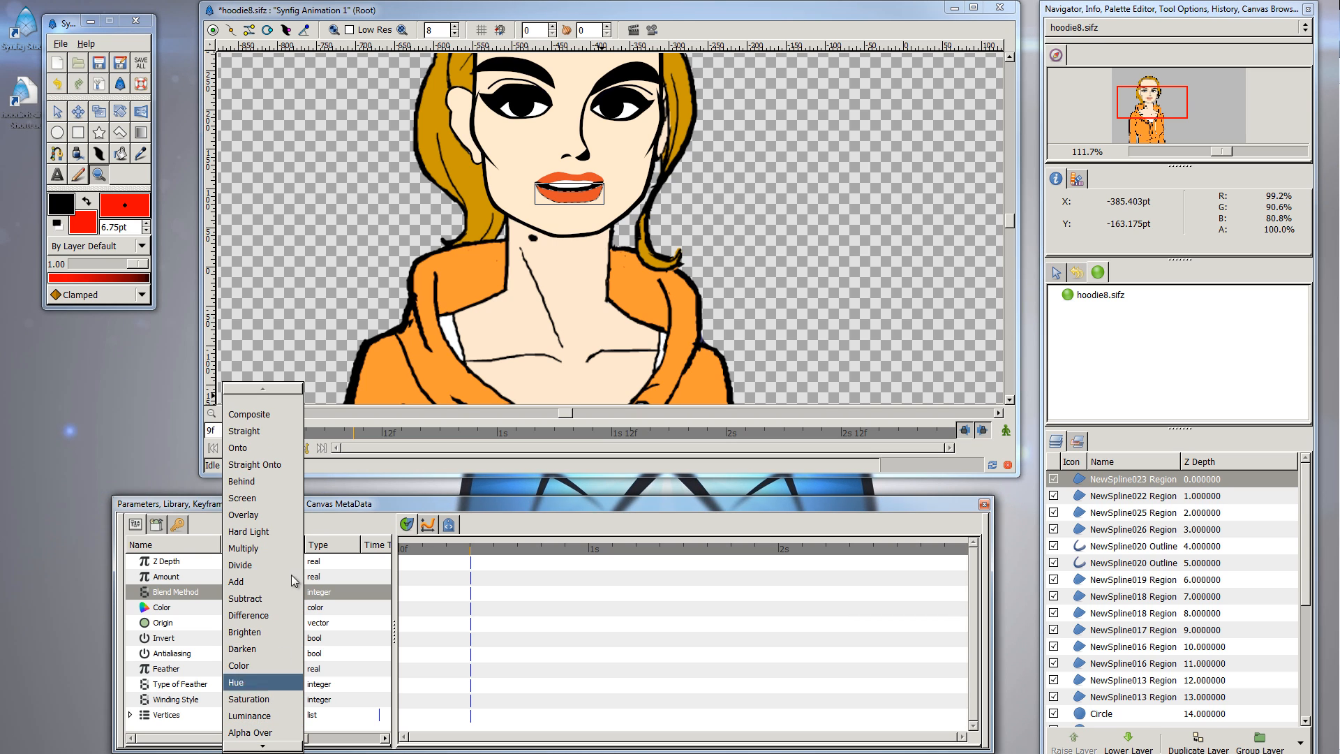
click(366, 592)
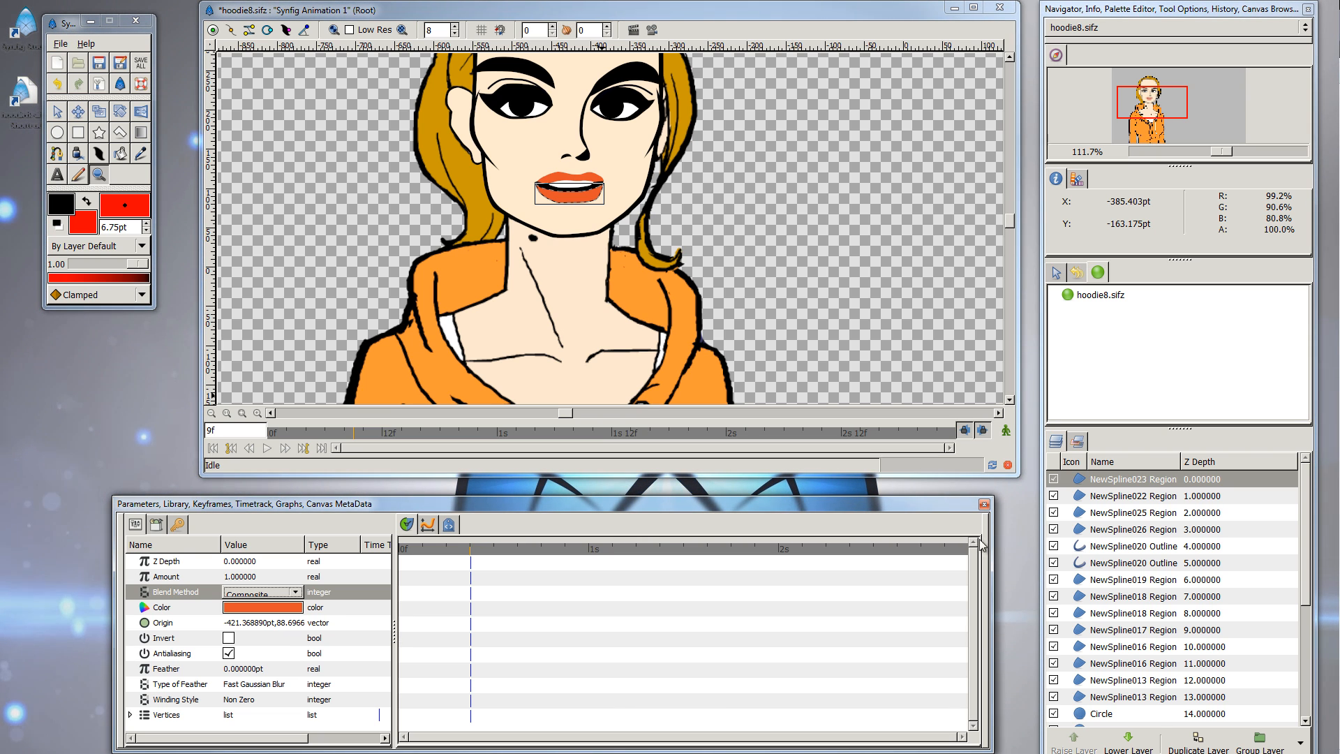
double_click(1129, 479)
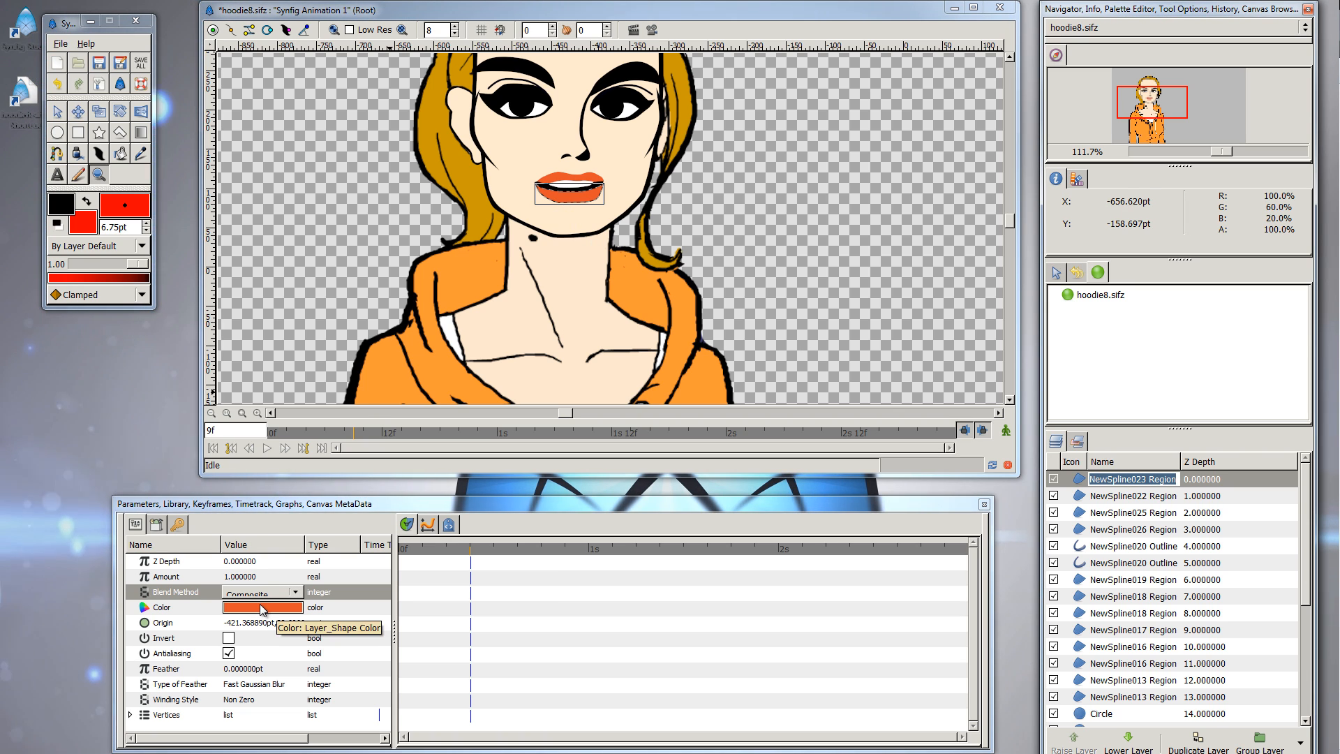
click(161, 622)
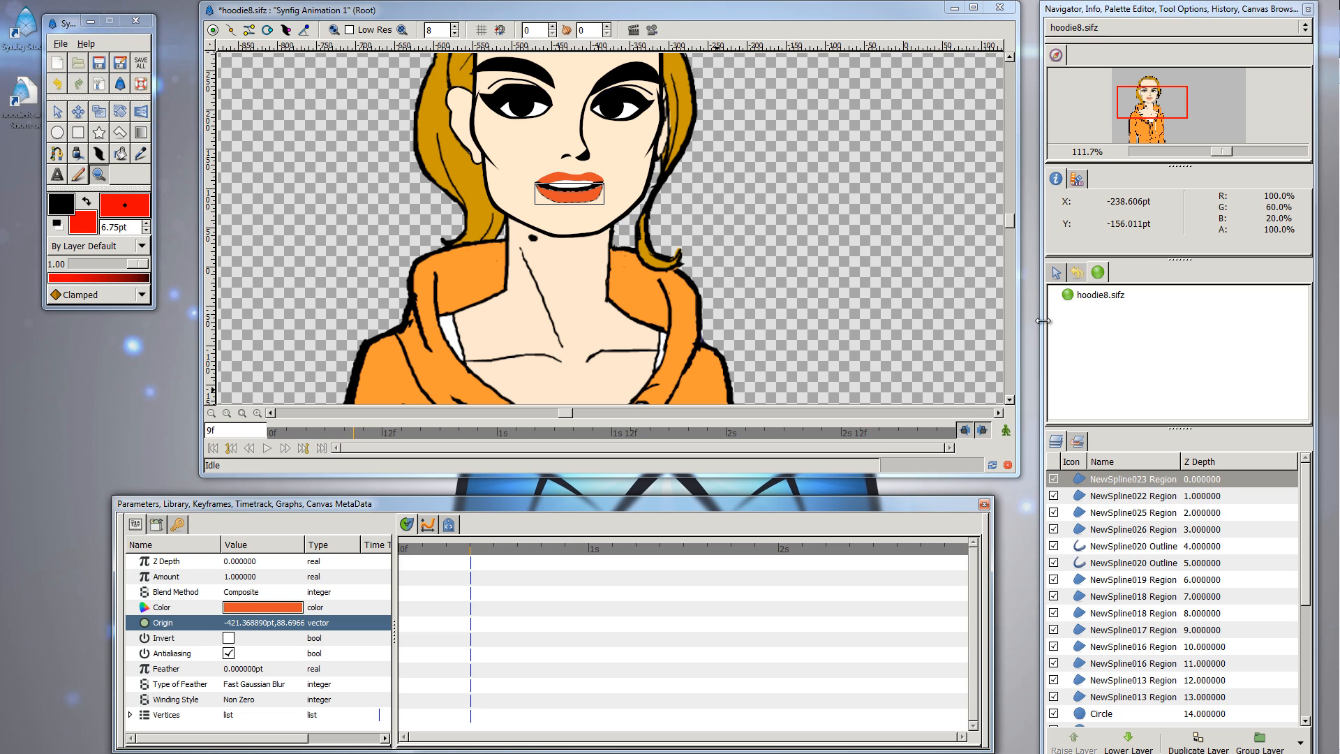
- Check the library, and add keyframes at 0f and 1s to the animation
click(157, 525)
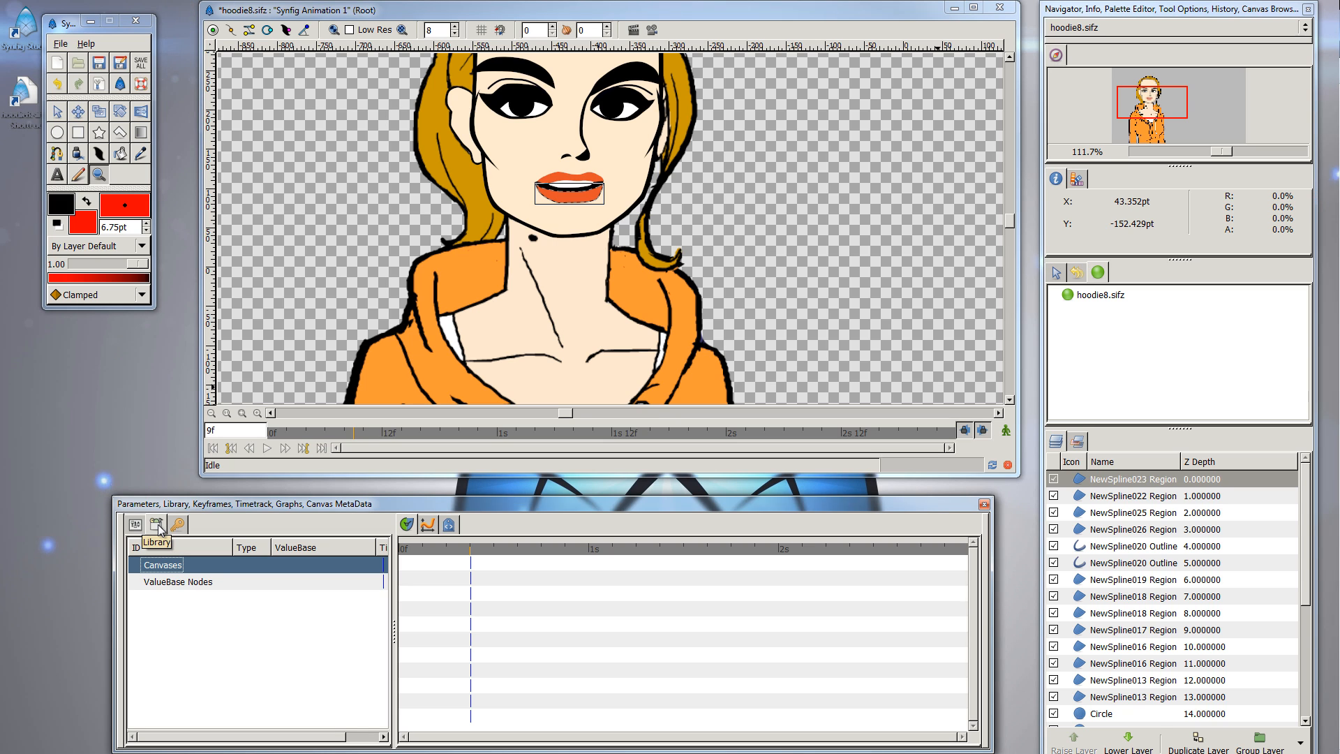
click(178, 526)
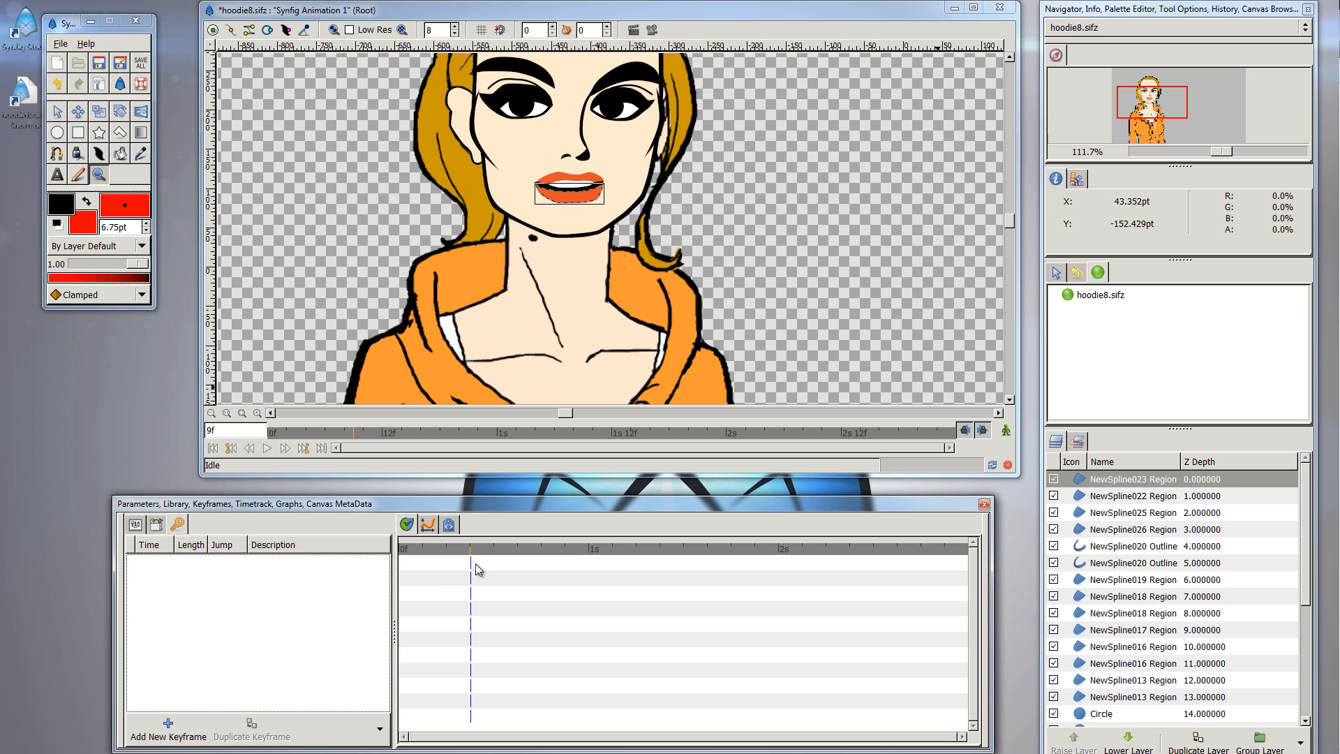
click(401, 549)
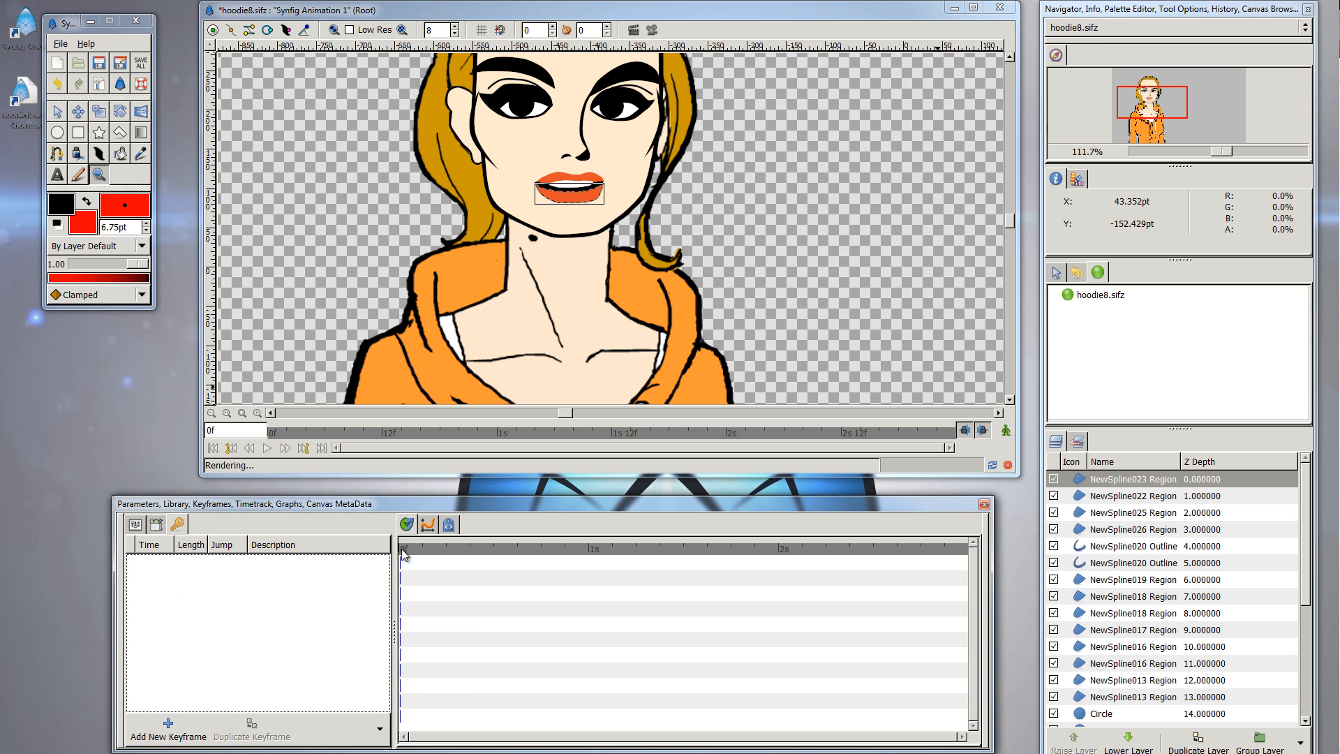
click(168, 730)
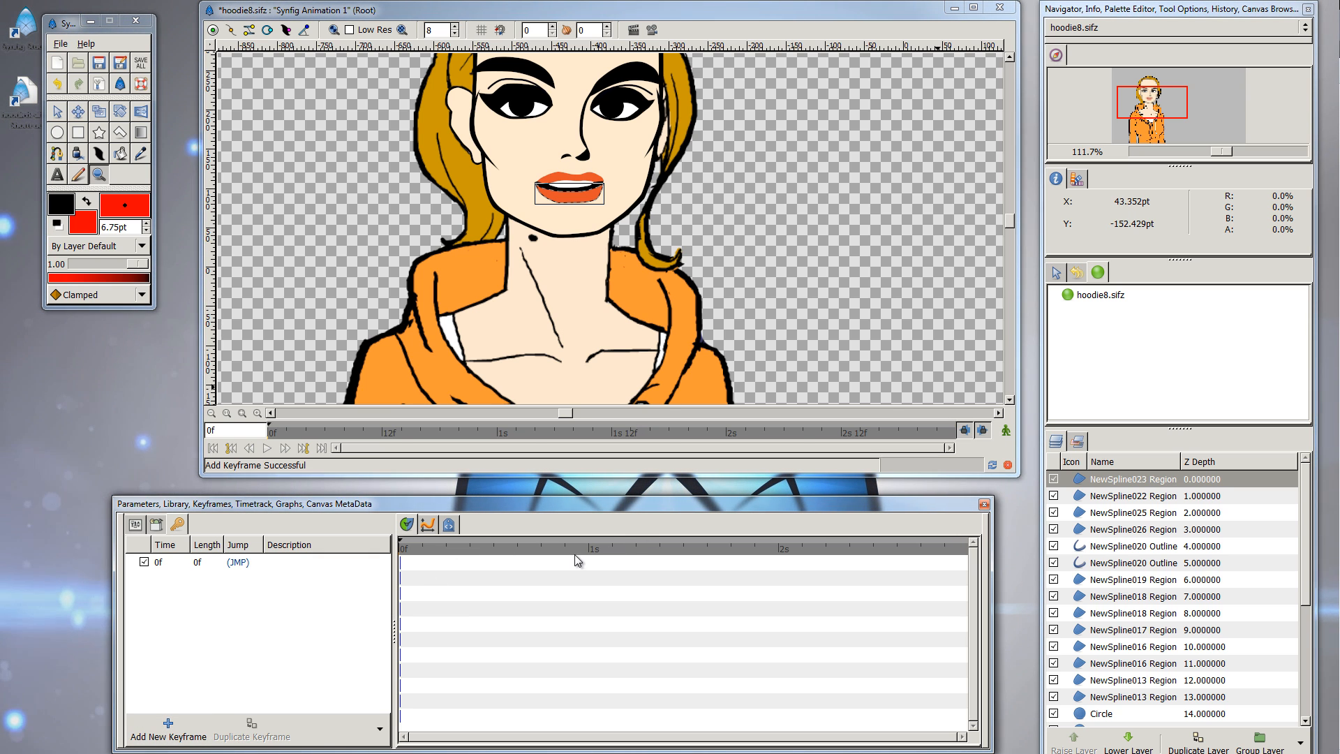
click(590, 549)
click(168, 730)
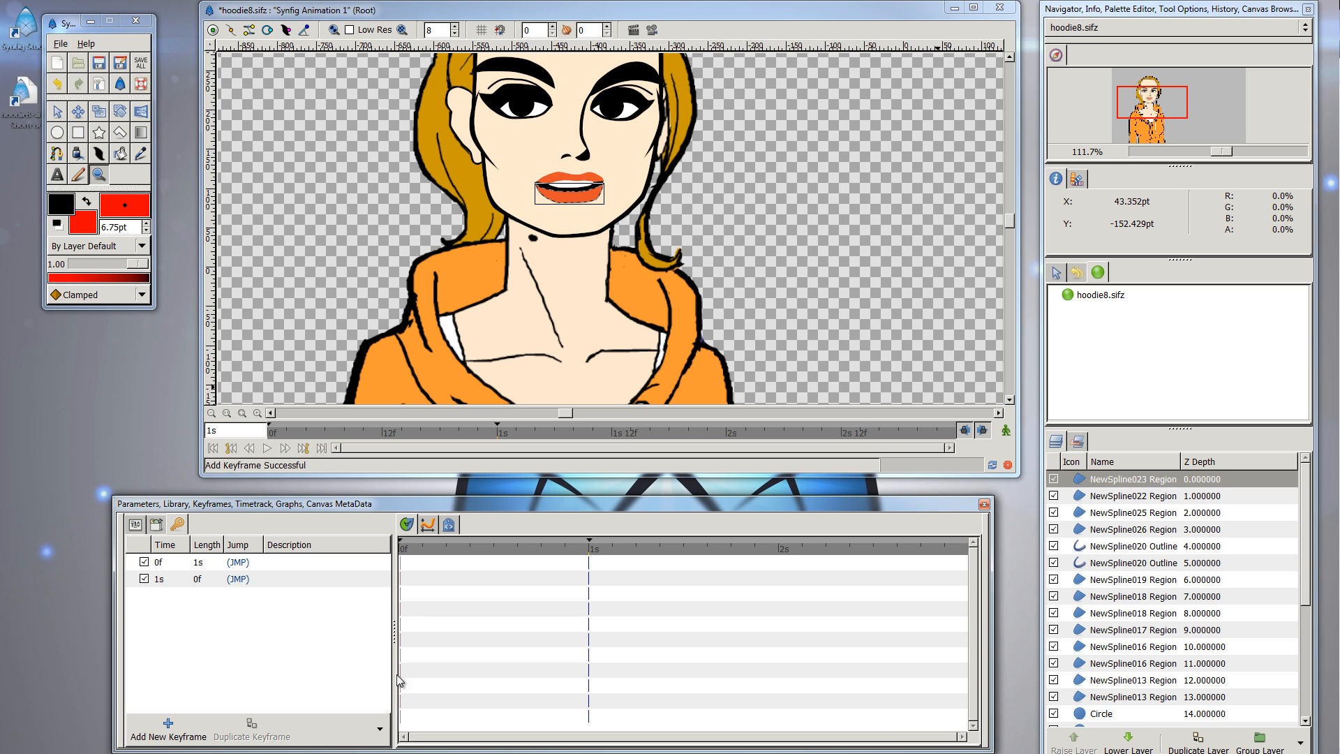
- Revisit the lower lip layer's parameters, enlarge the canvas view to 139.7%, and bring the keyframe list back up
click(135, 526)
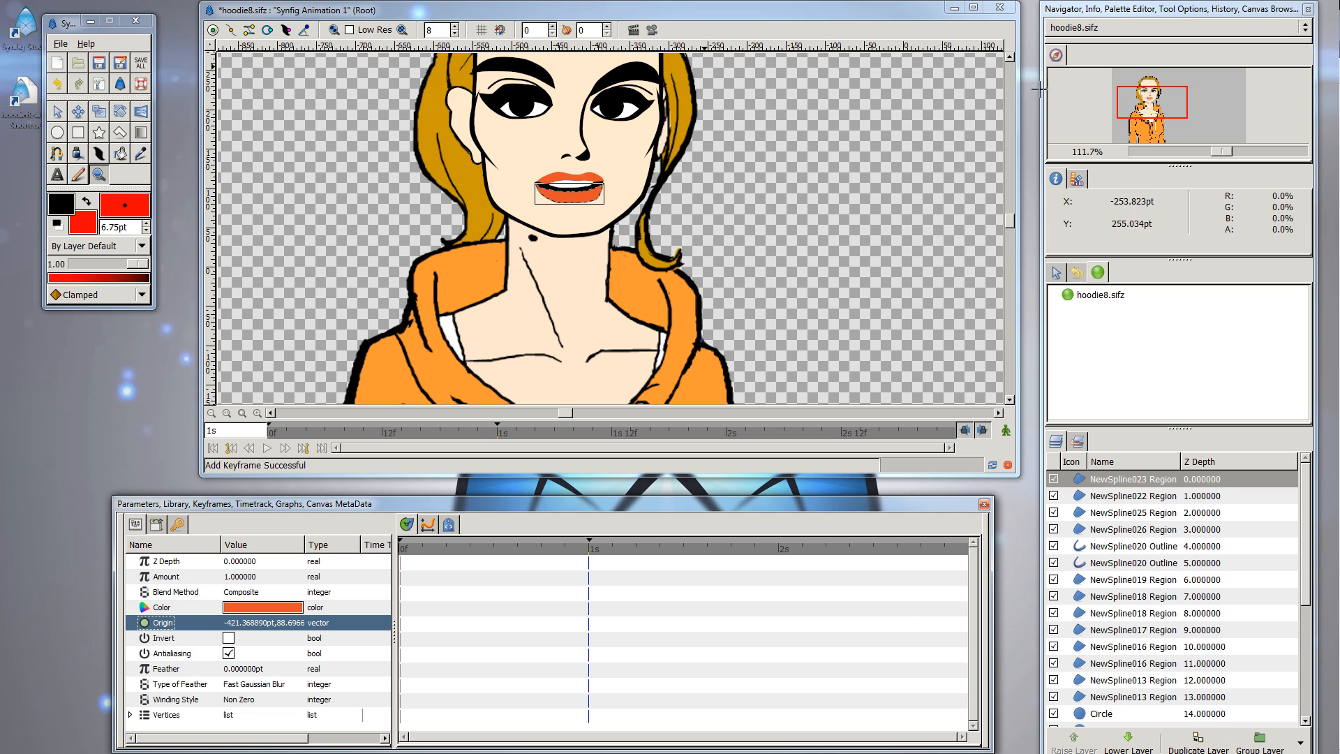
click(777, 232)
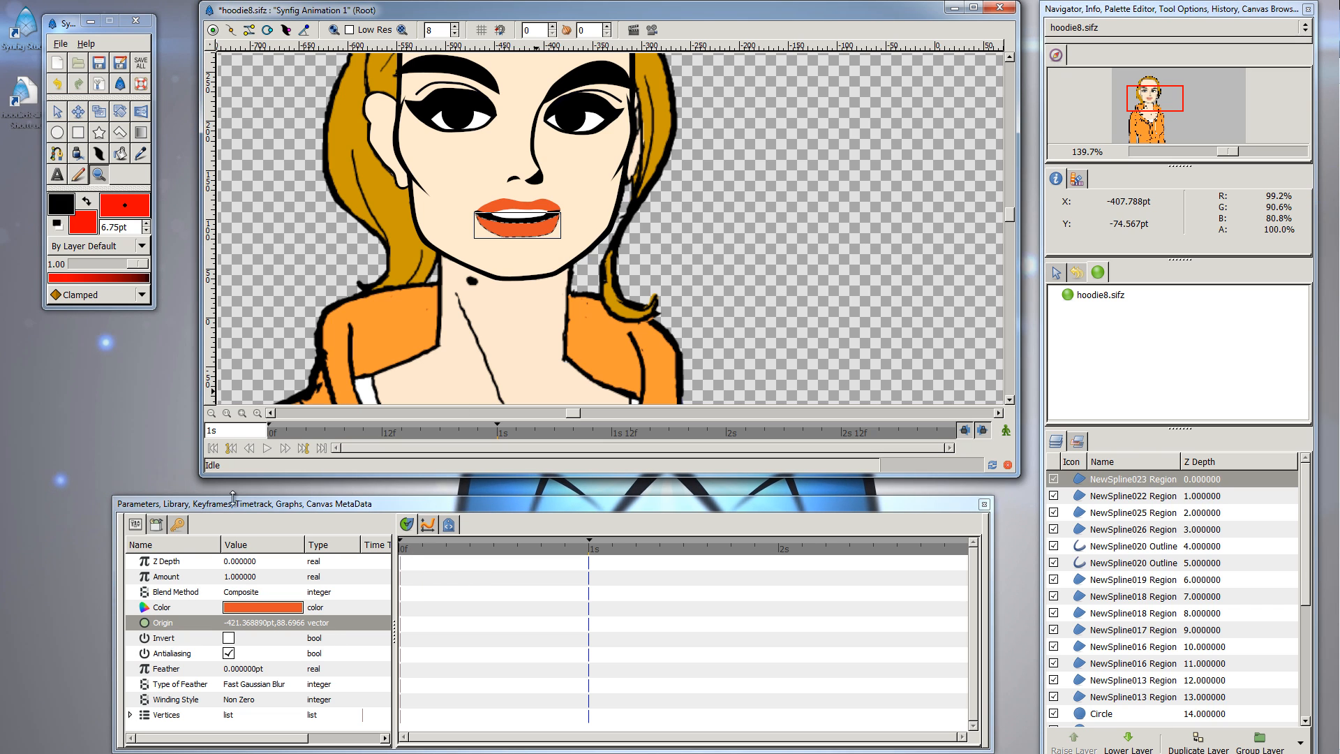
click(180, 523)
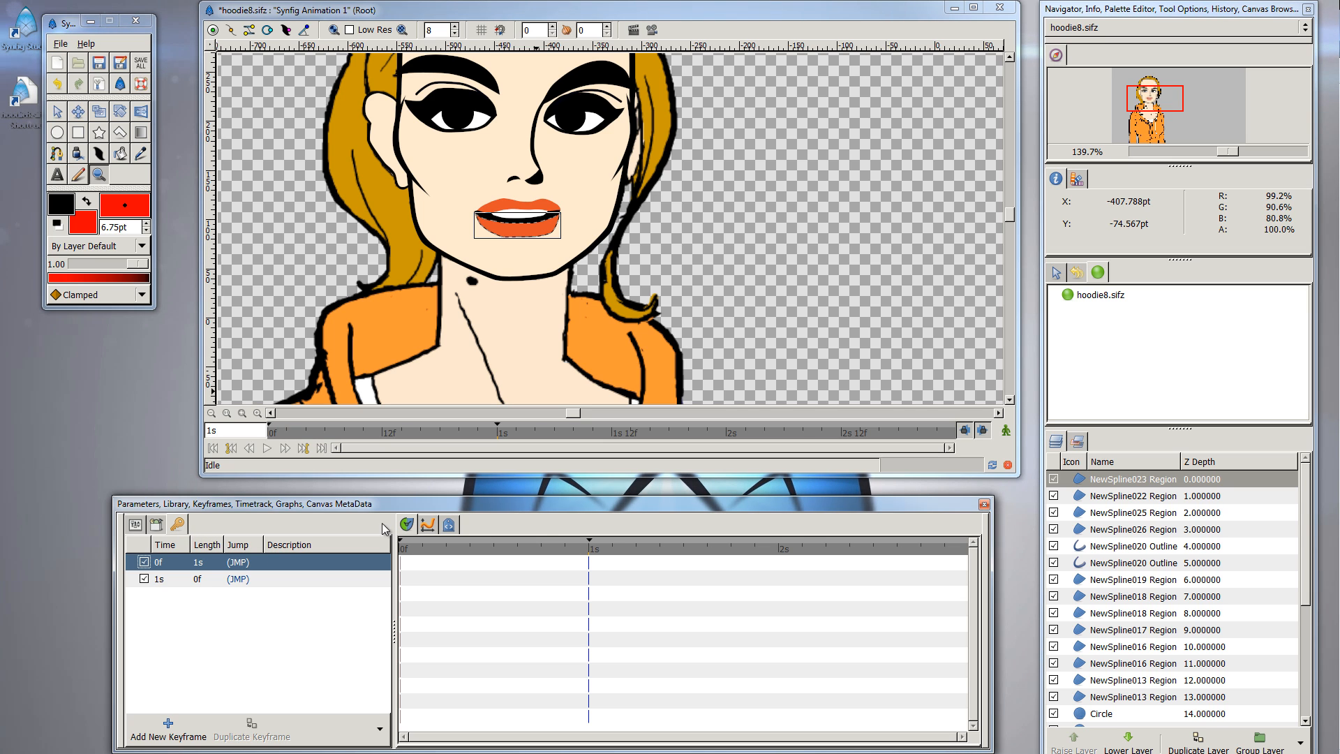
- Examine which drawing parts the layers in the stack represent, selecting the NewSpline016, NewSpline025 and NewSpline022 regions in turn
click(1204, 649)
scroll(1197, 600, down, 5)
scroll(1194, 573, up, 5)
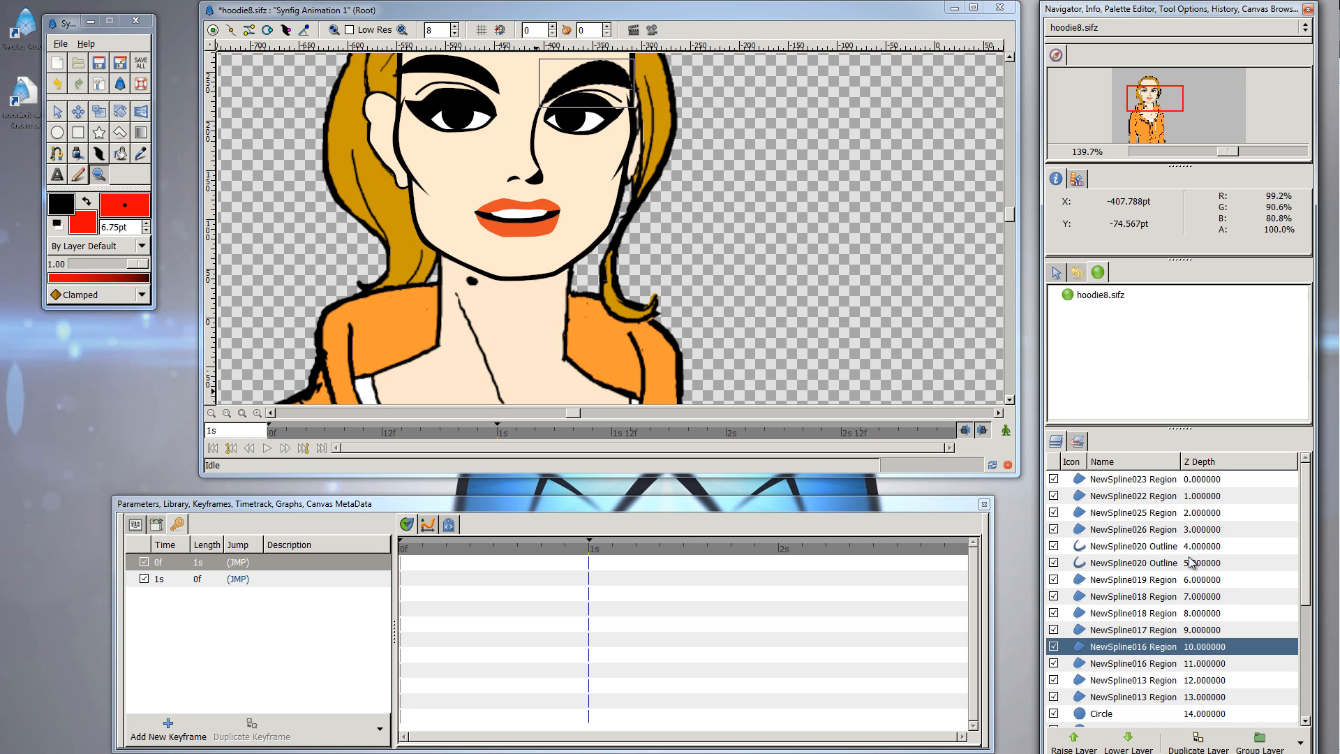
scroll(1191, 563, down, 4)
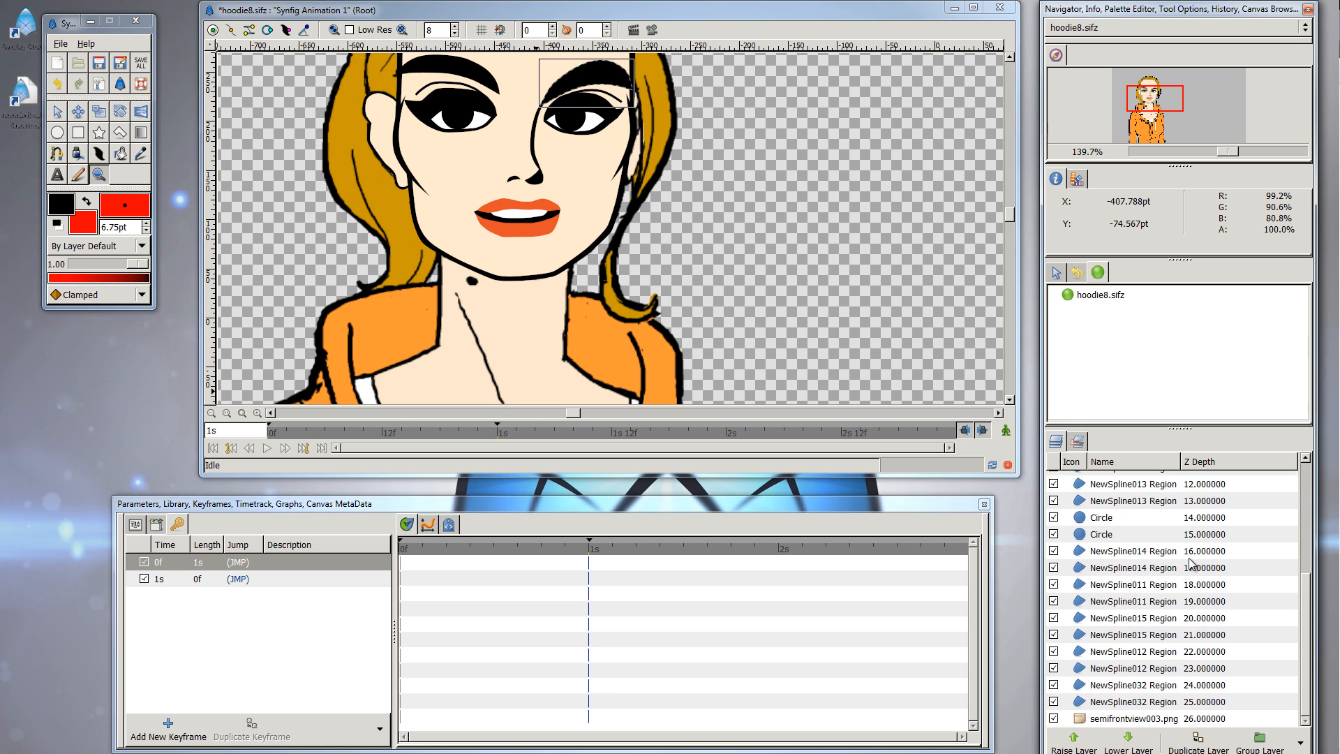
scroll(1191, 566, up, 4)
scroll(1197, 593, down, 4)
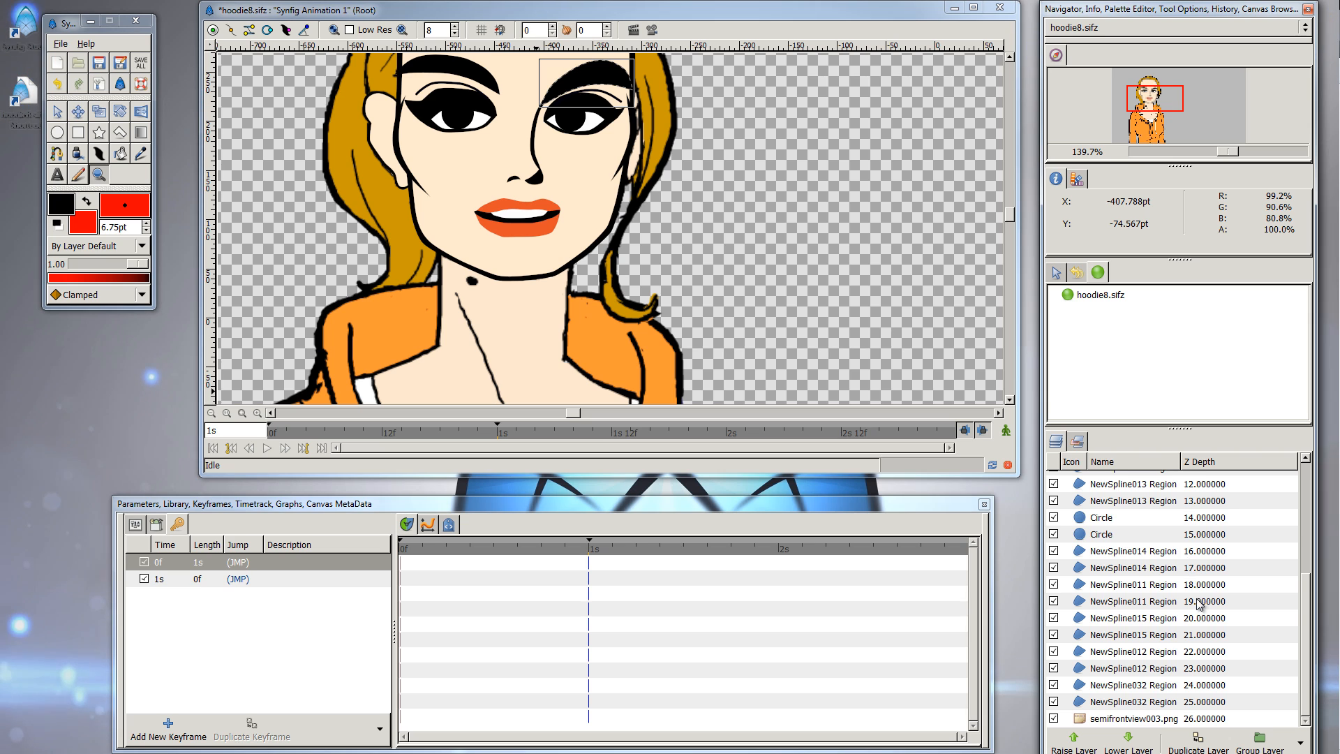
scroll(1197, 602, up, 5)
click(1134, 512)
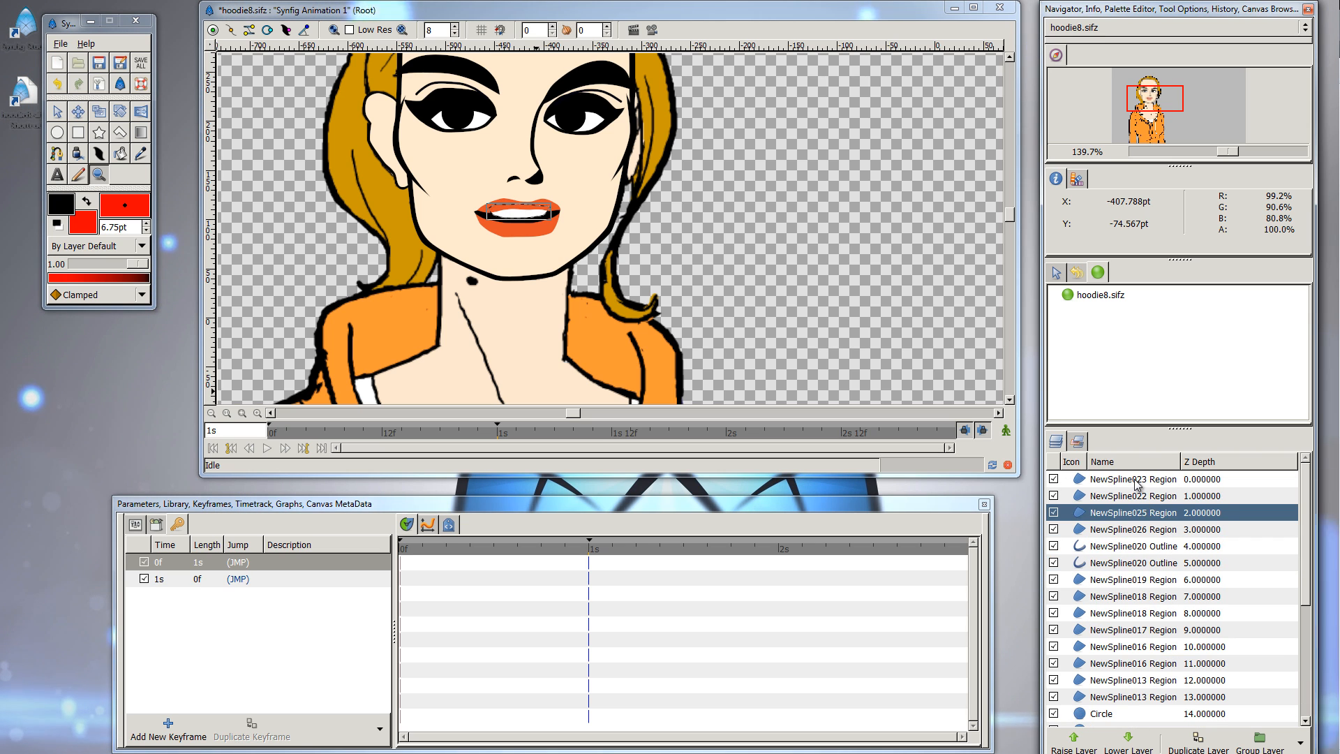
click(1138, 496)
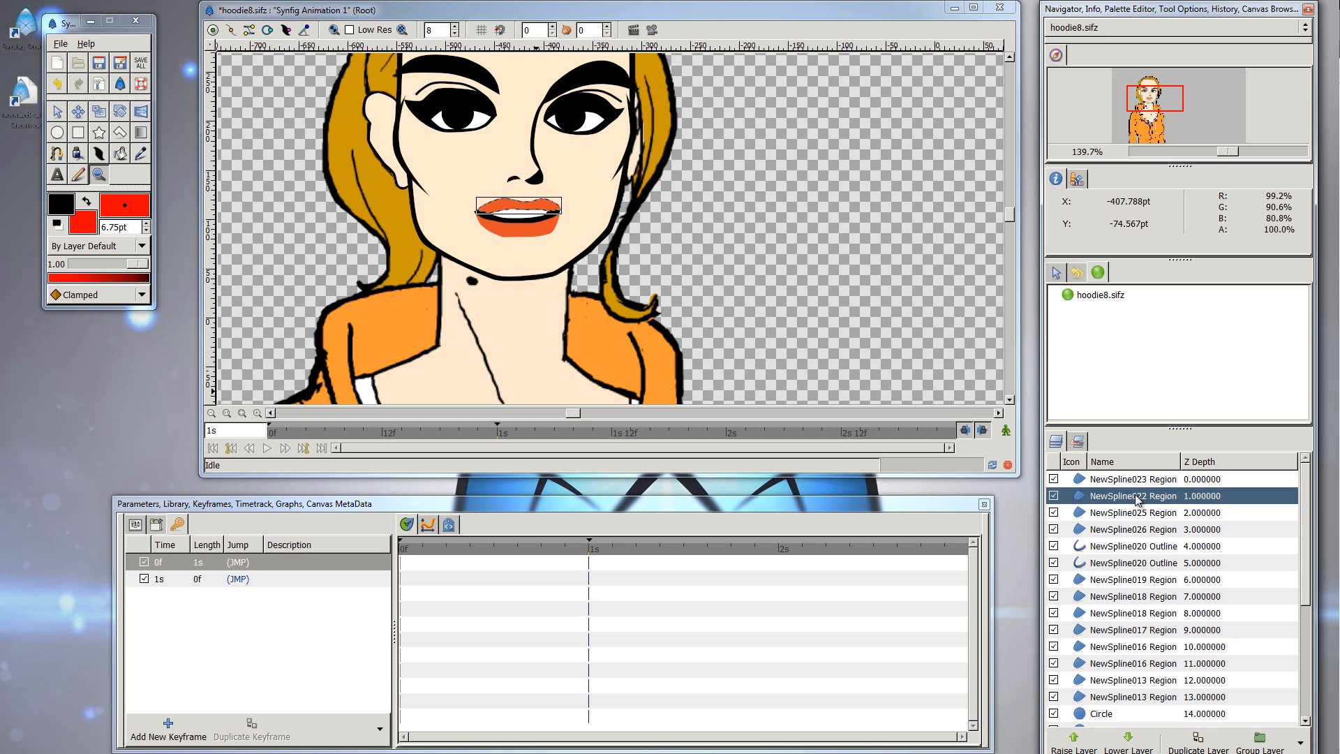
- Examine which face parts the NewSpline025 Region, NewSpline026 Region and first NewSpline020 Outline layers represent
click(1137, 516)
click(1139, 530)
click(1140, 546)
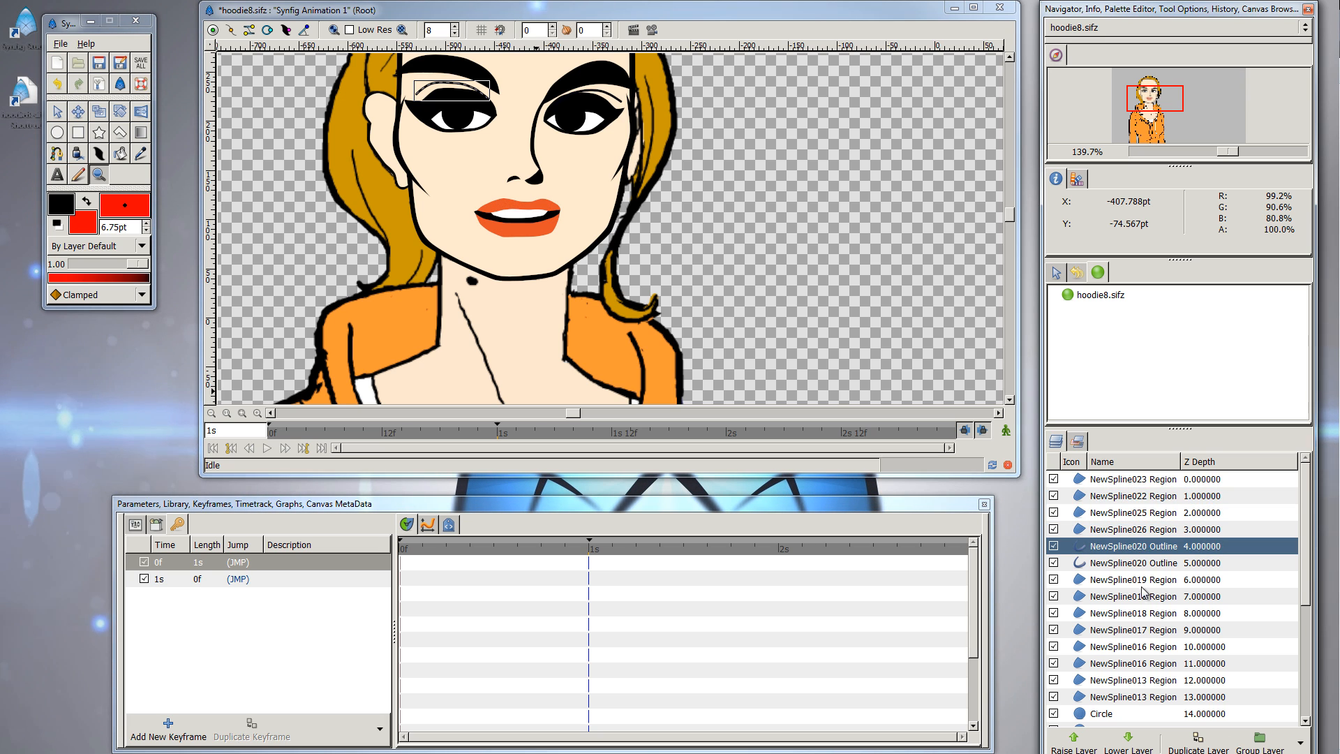
scroll(1145, 592, down, 4)
scroll(1145, 590, up, 4)
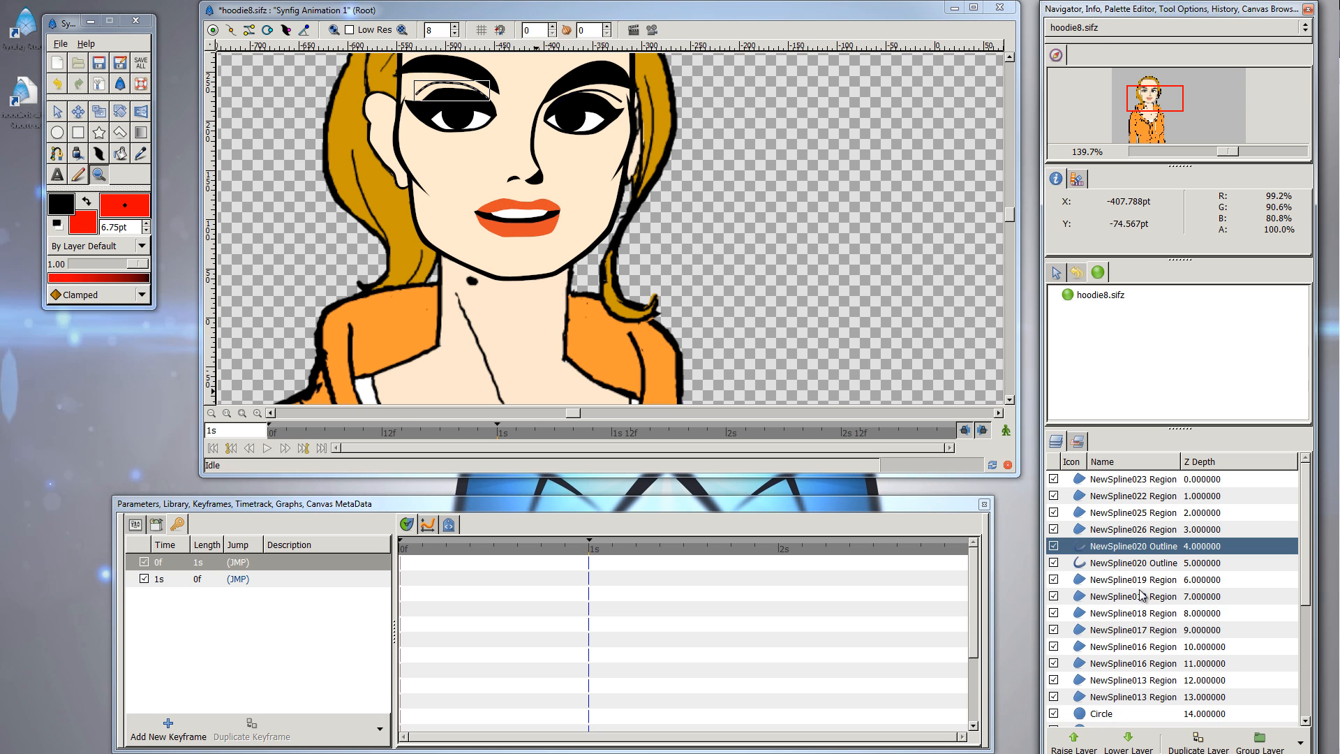
- Check the actions available for the first five layers together without applying any, and look through the rest of the layer stack
shift+click(1128, 481)
right_click(1128, 481)
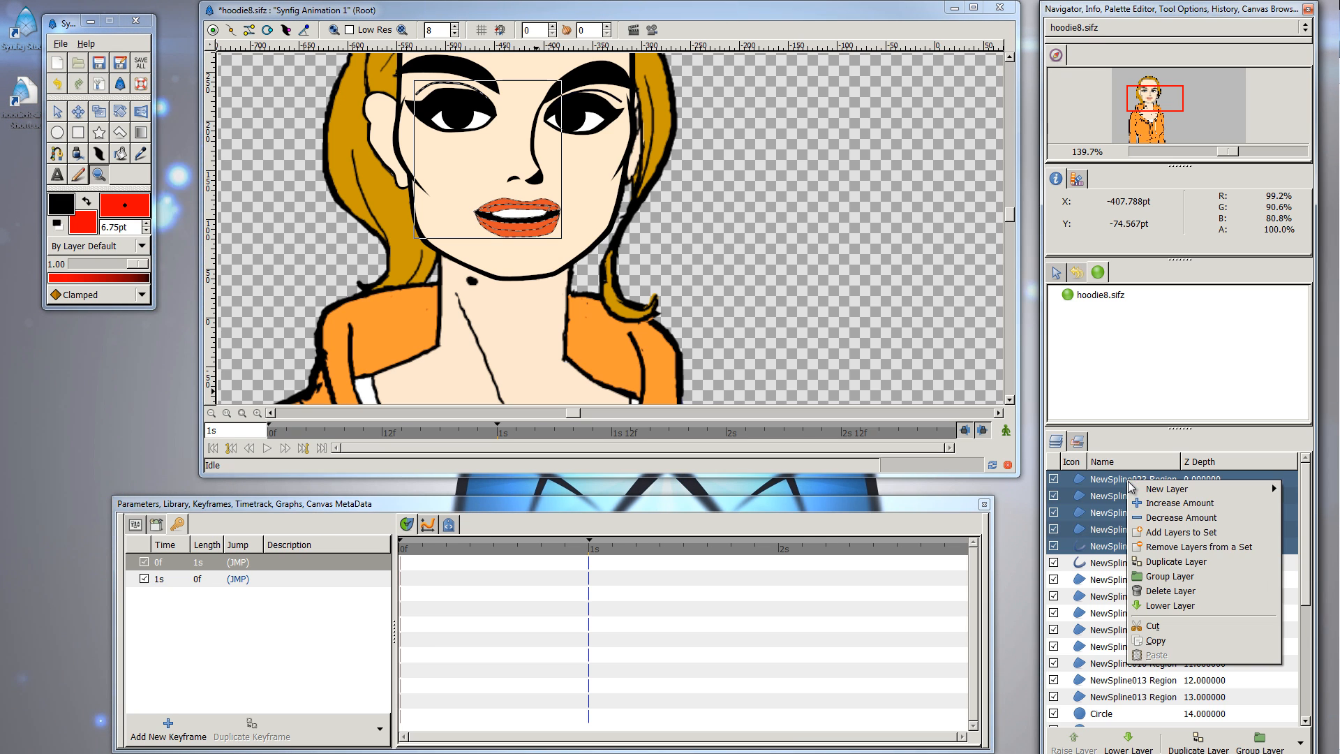
click(1077, 541)
click(1110, 566)
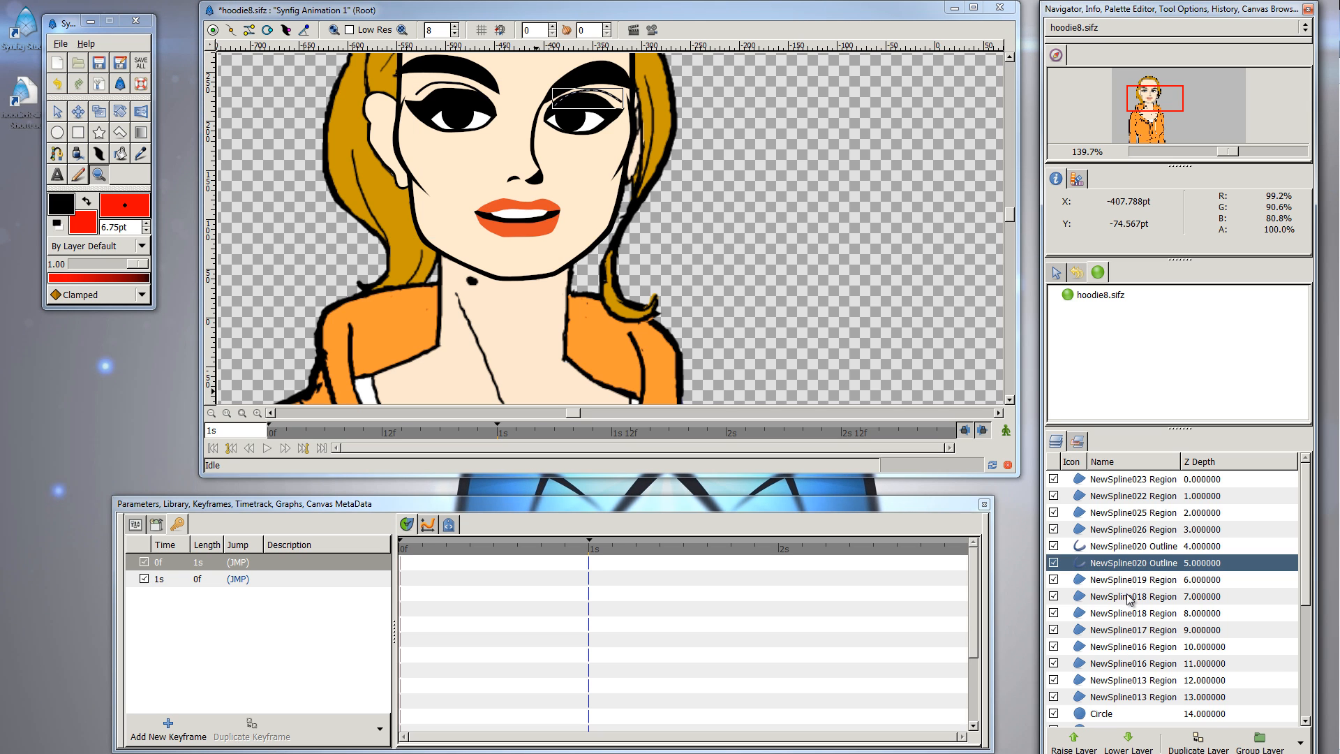
scroll(1129, 599, down, 5)
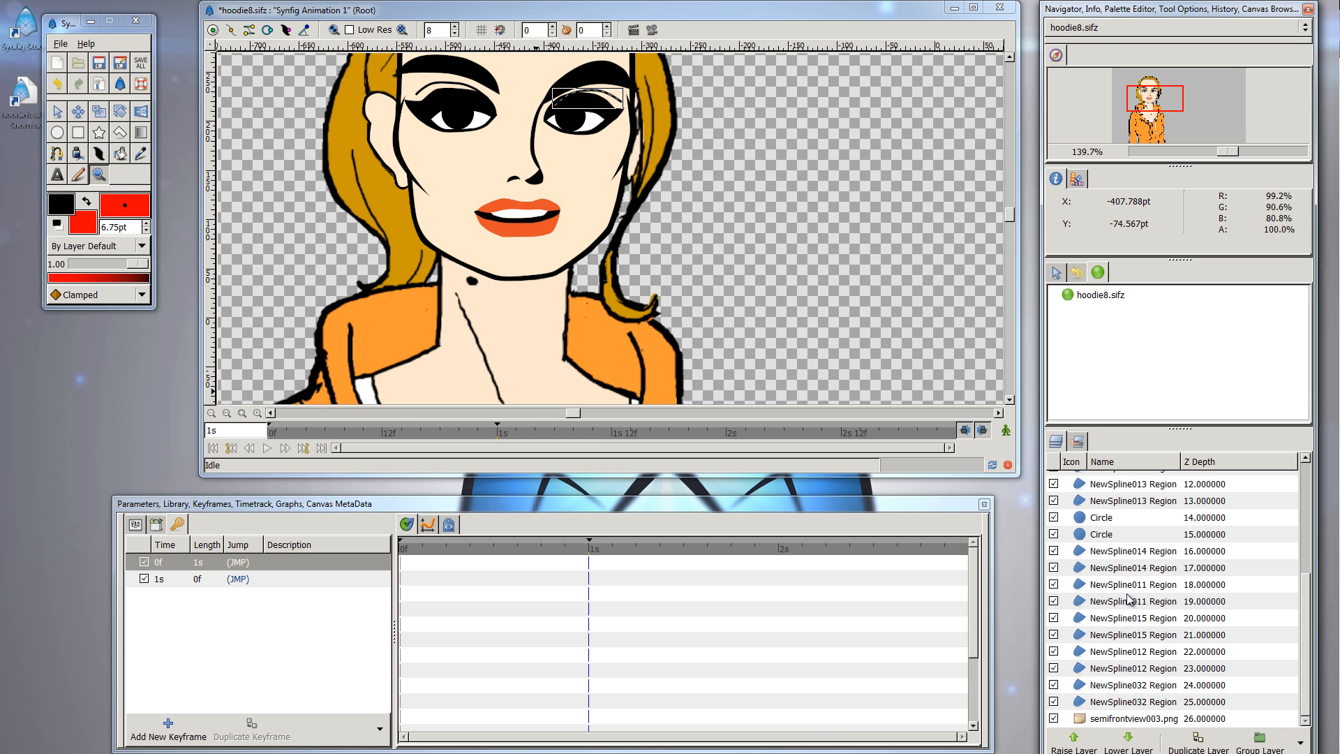
scroll(1129, 599, up, 5)
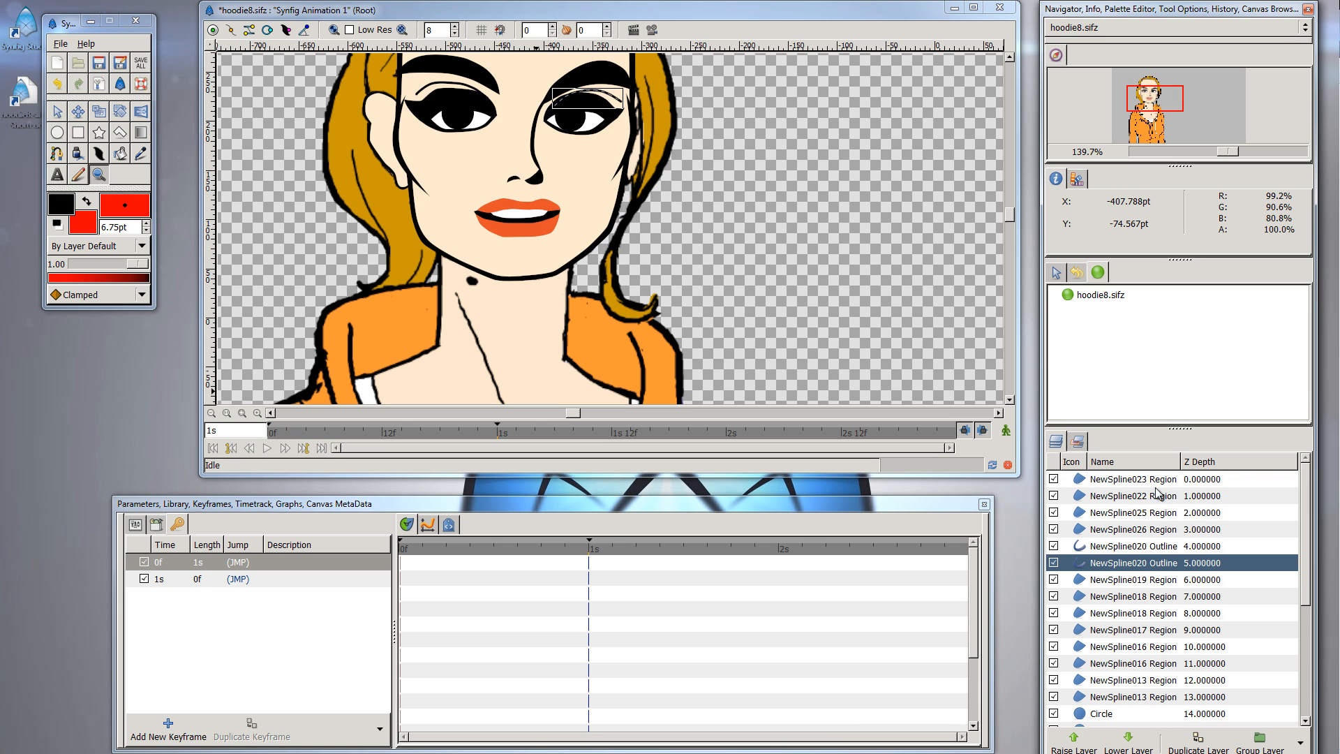
- Review the Transform Tool's options and the history of recorded actions from start to end
click(1151, 346)
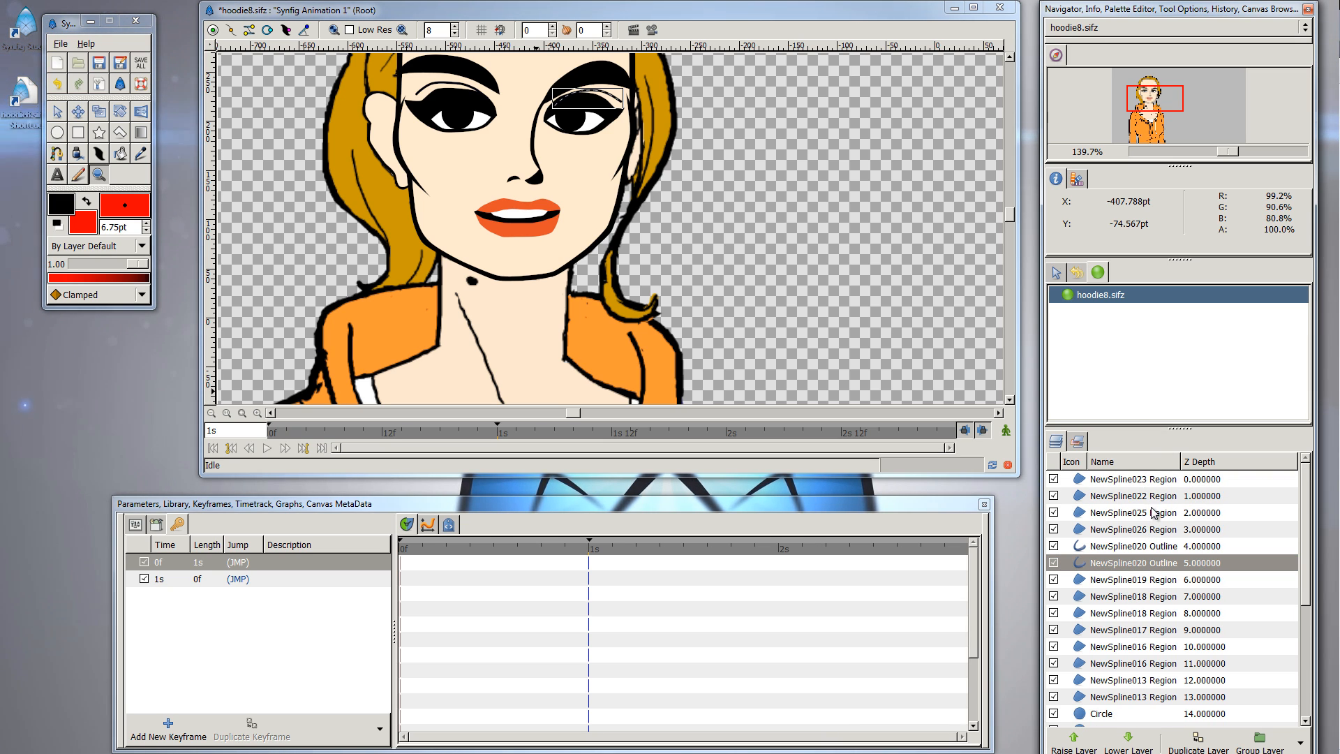
click(1056, 272)
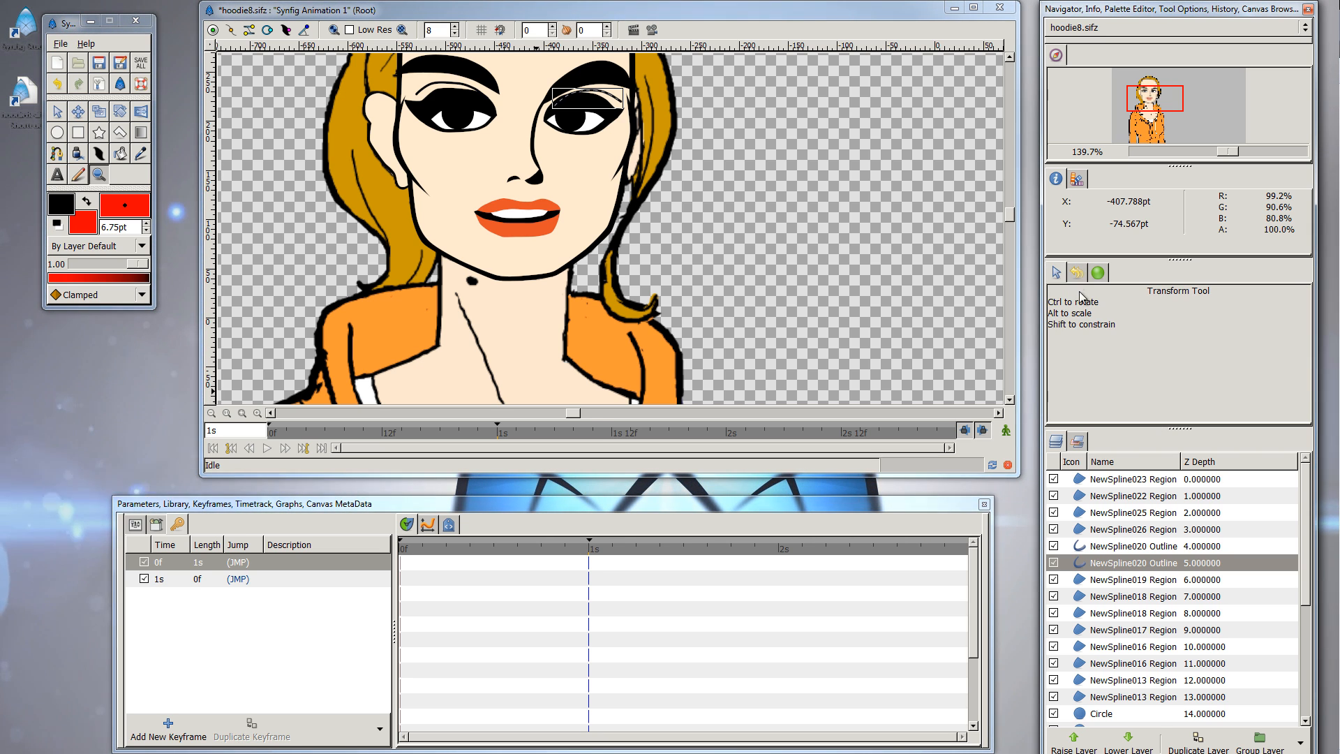
click(1077, 273)
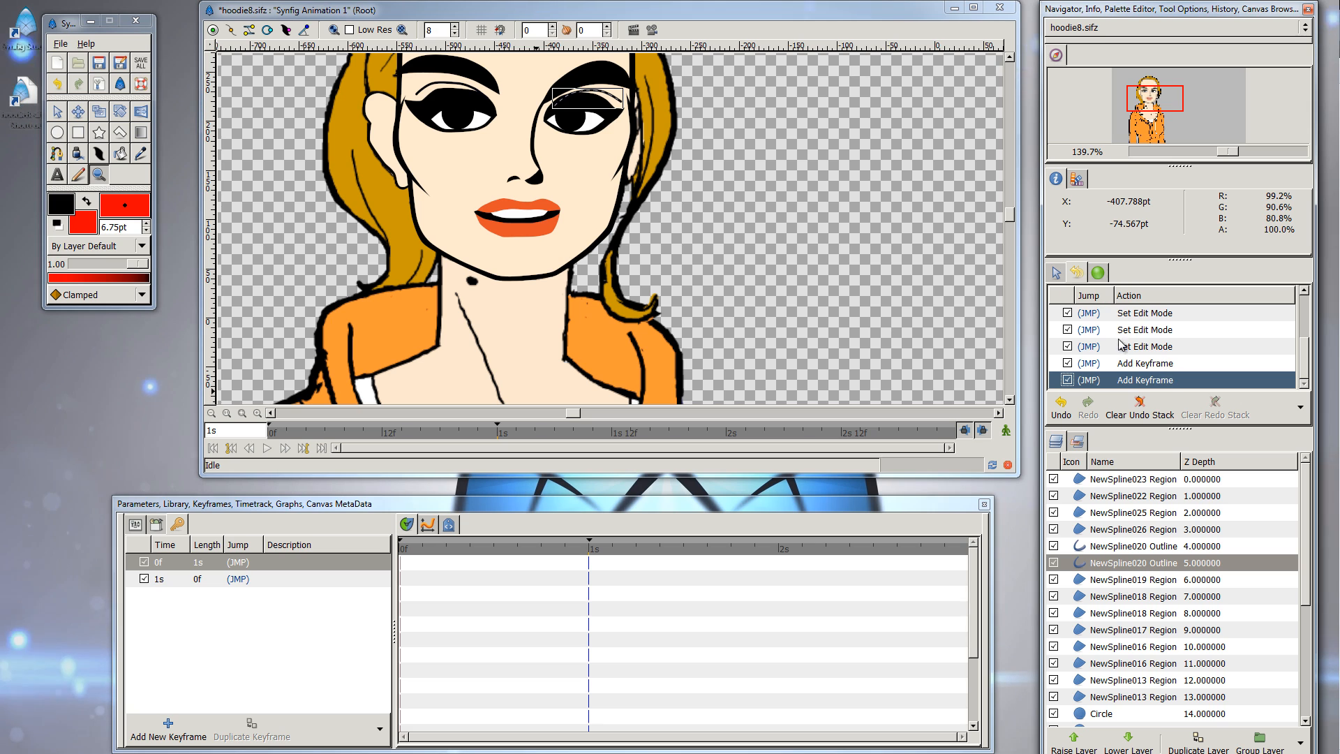
click(1076, 273)
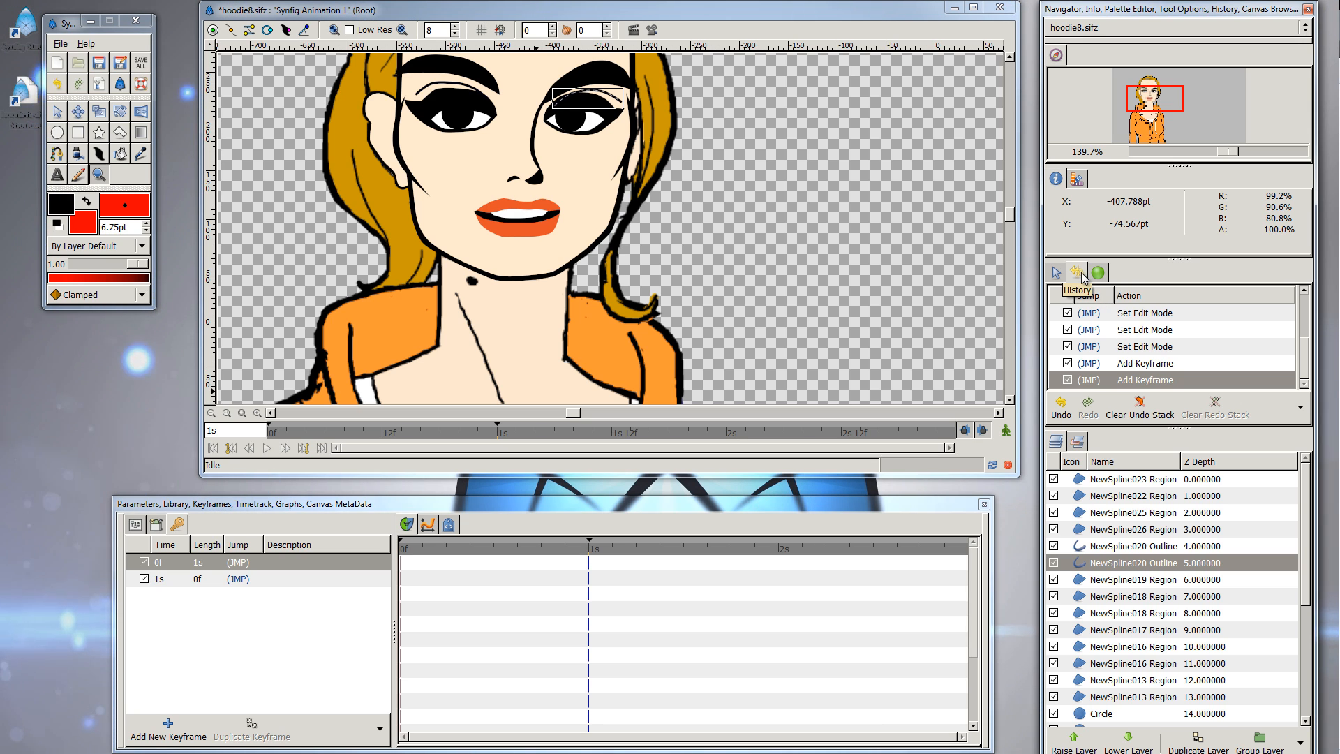
scroll(1280, 299, up, 1)
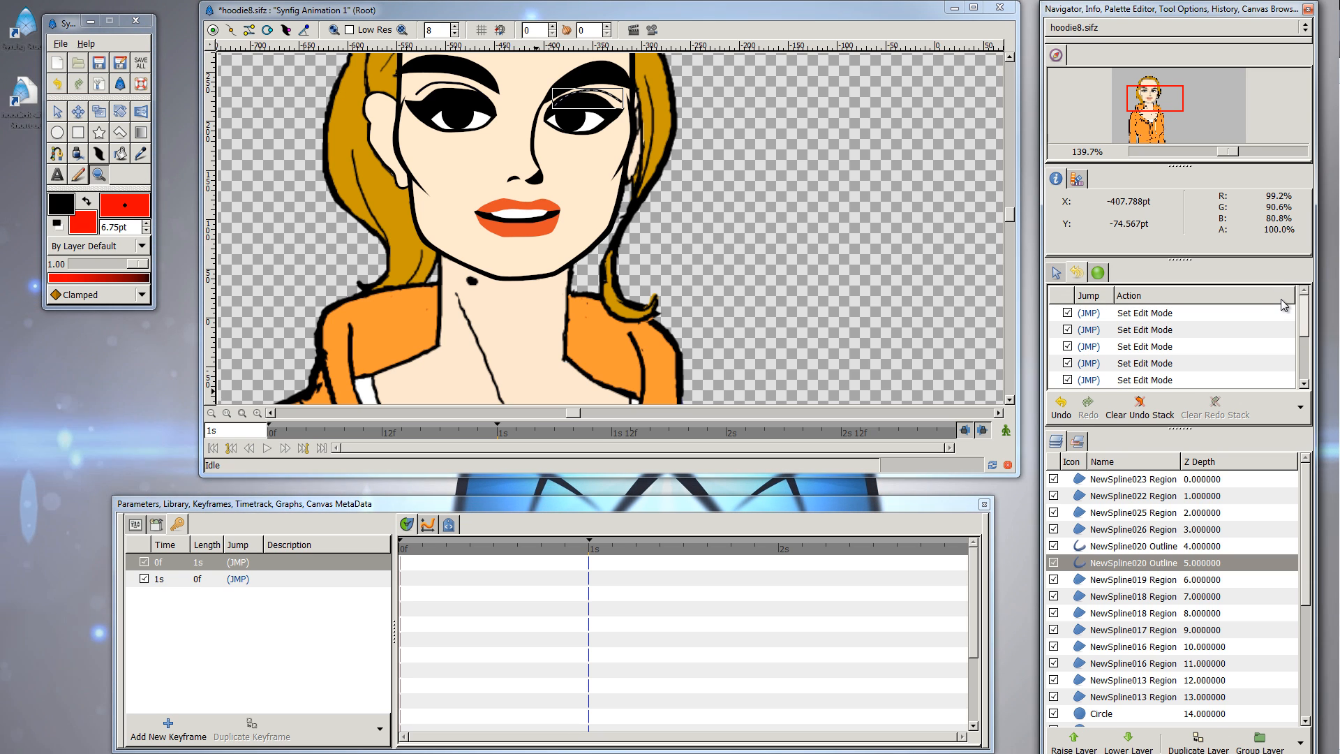
scroll(1284, 321, down, 1)
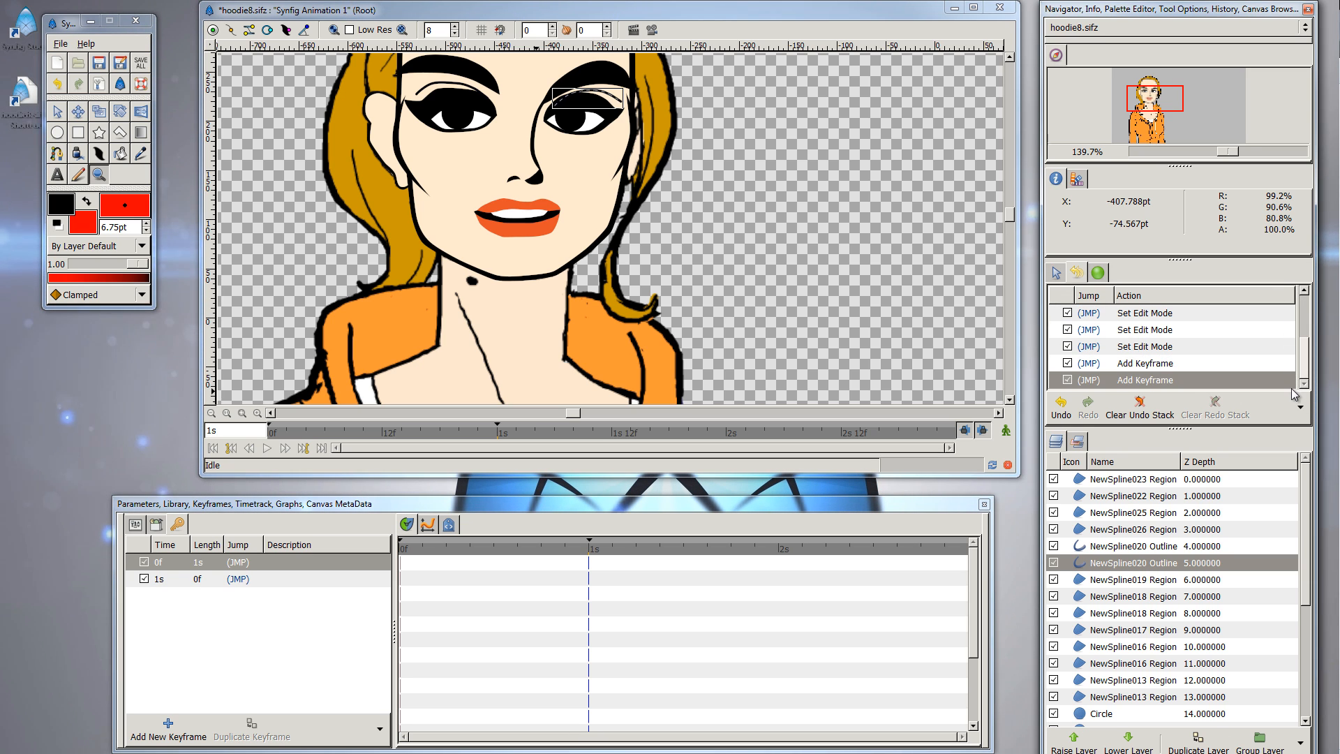
scroll(1277, 318, up, 2)
scroll(1274, 312, down, 2)
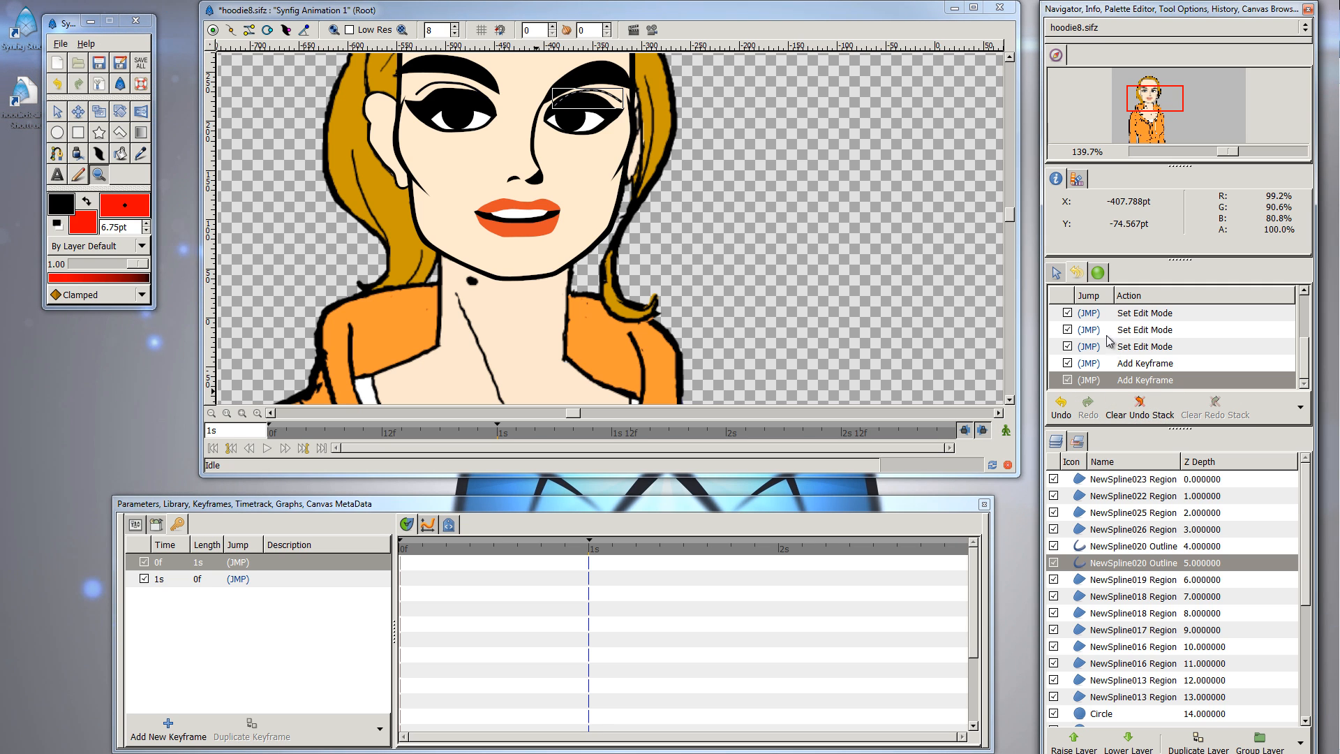
- Review the open canvases, selecting hoodie8.sifz in the canvas browser and the NewSpline023 Region layer in its stack
click(1097, 273)
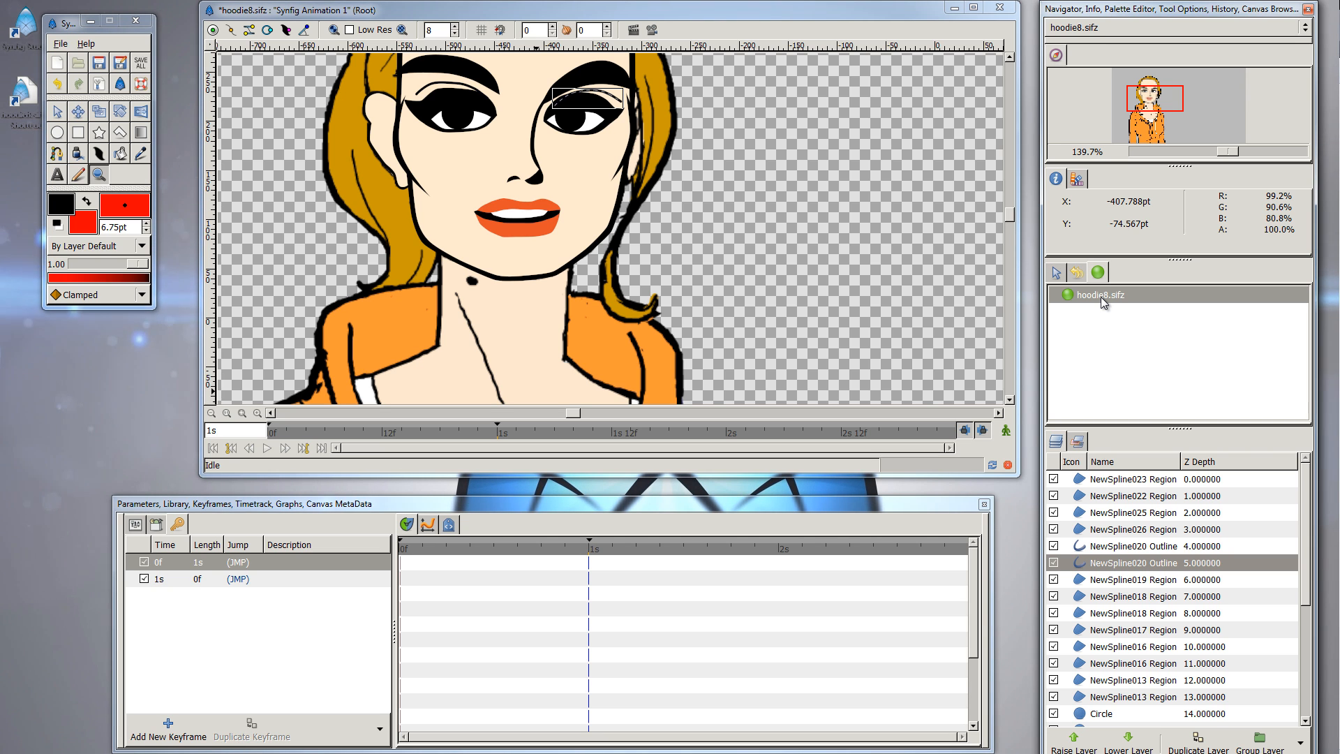
click(1100, 296)
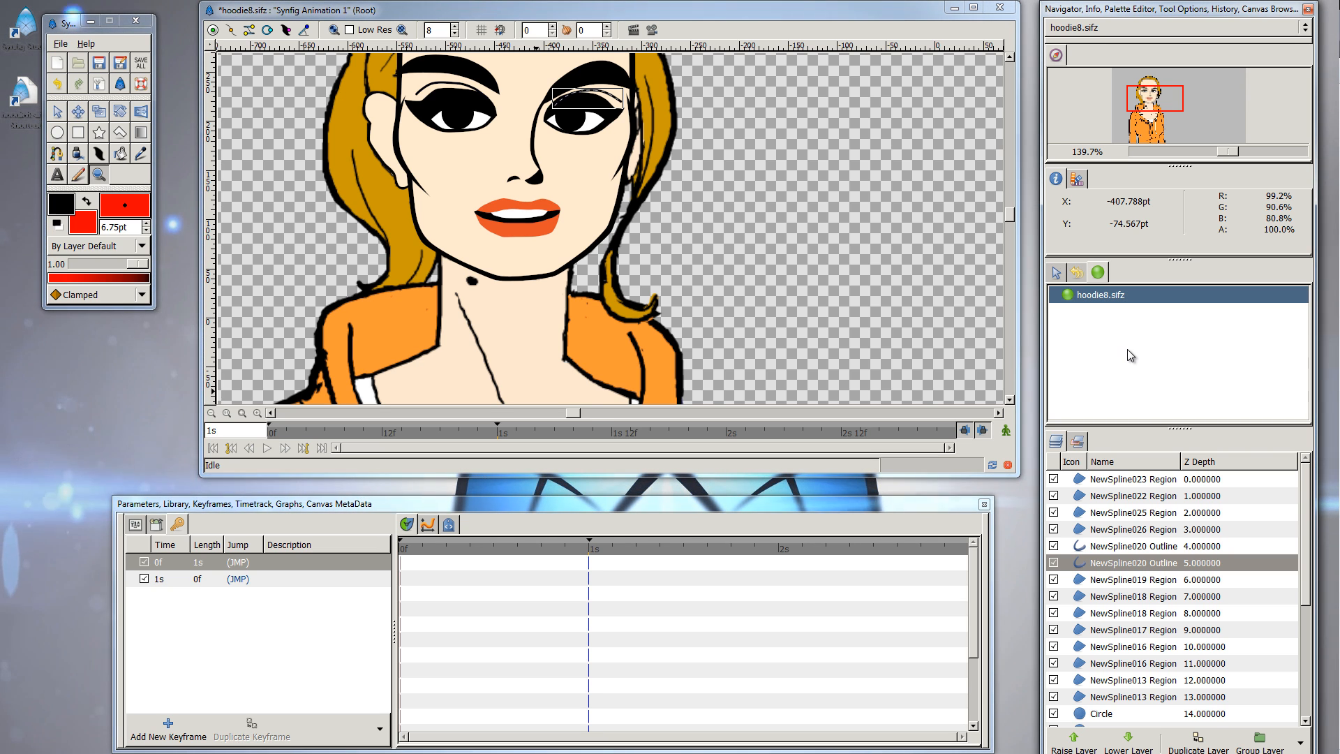
click(1111, 480)
click(1144, 317)
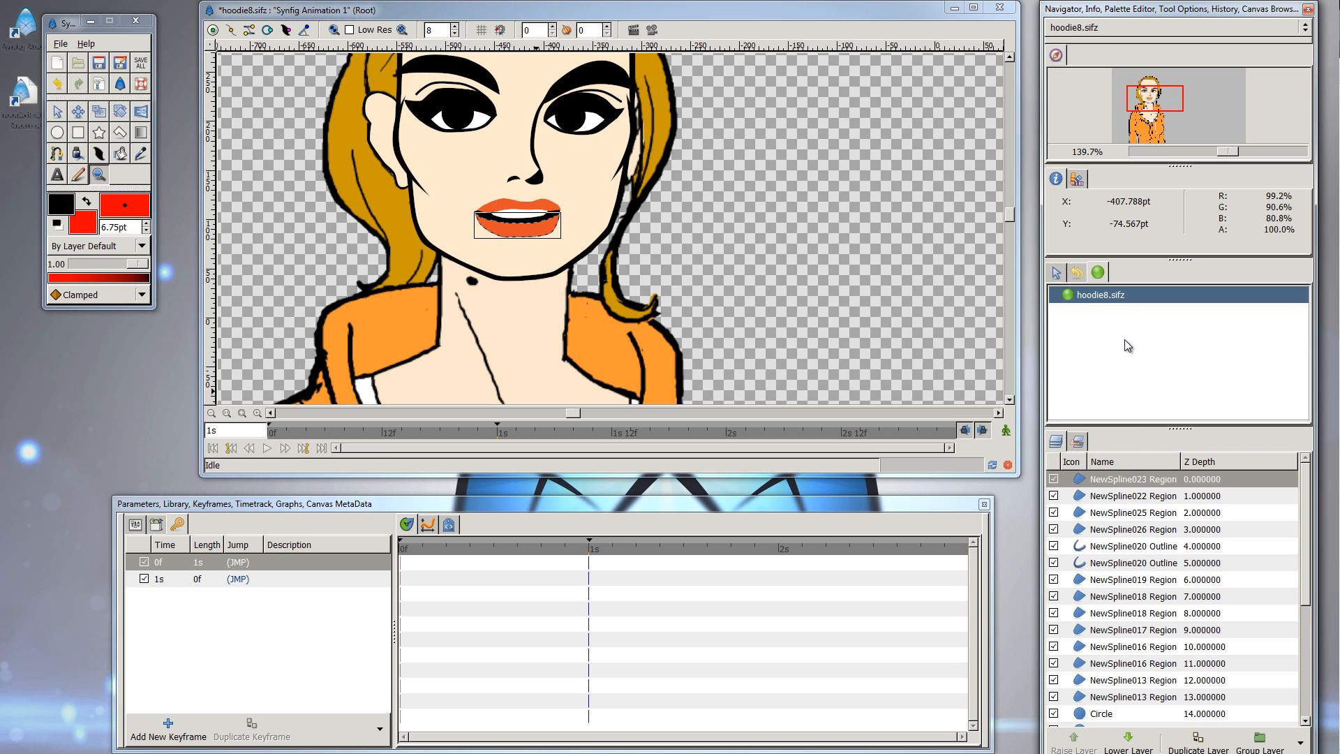
- Examine the color palette's swatches and compare them with the pointer position and RGBA information
click(1077, 179)
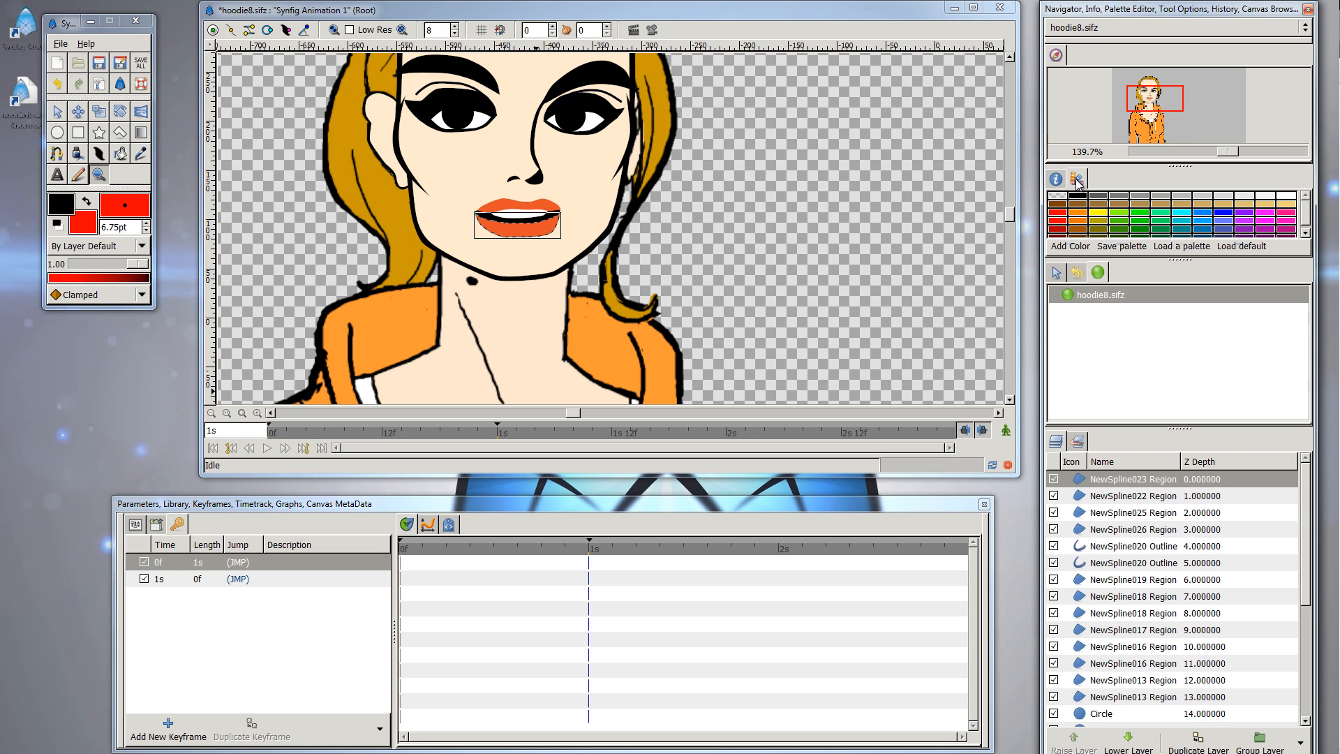
click(1081, 273)
click(1094, 271)
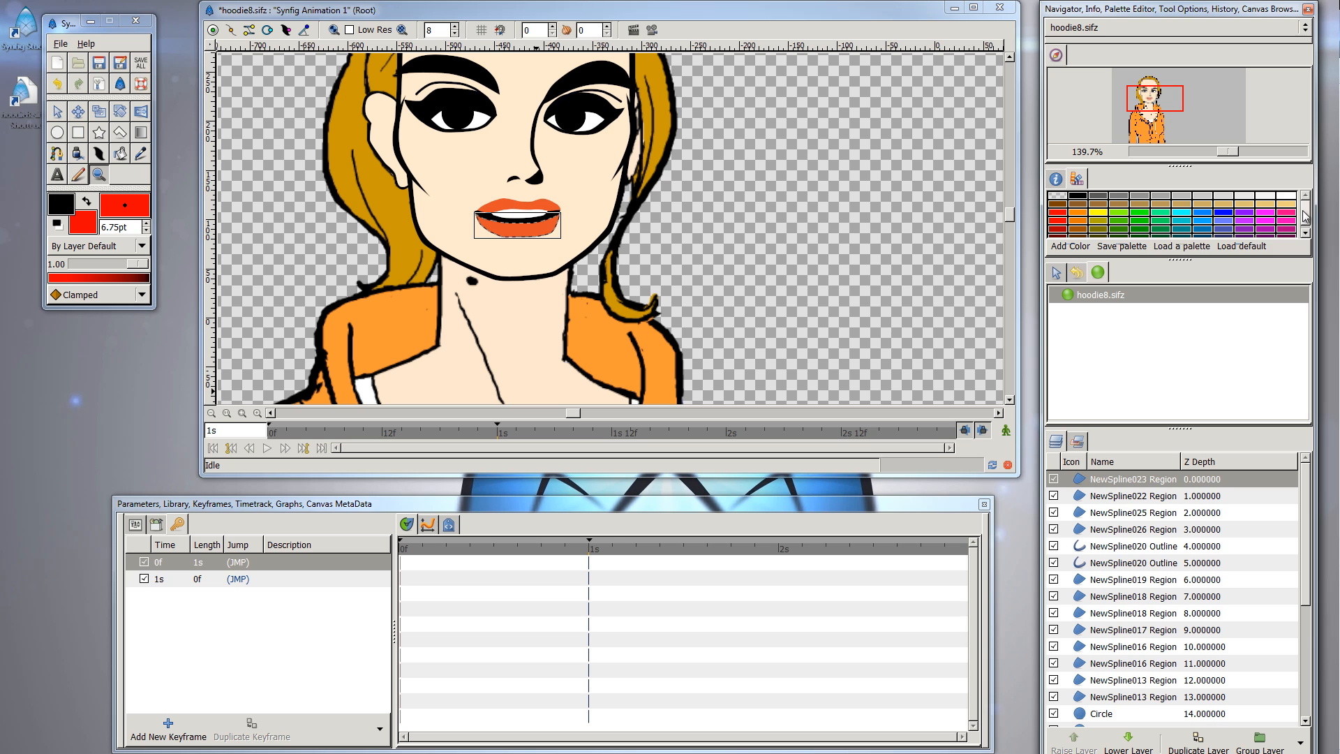
mouse_move(1303, 211)
mouse_down()
mouse_move(1308, 222)
mouse_move(1303, 196)
mouse_up()
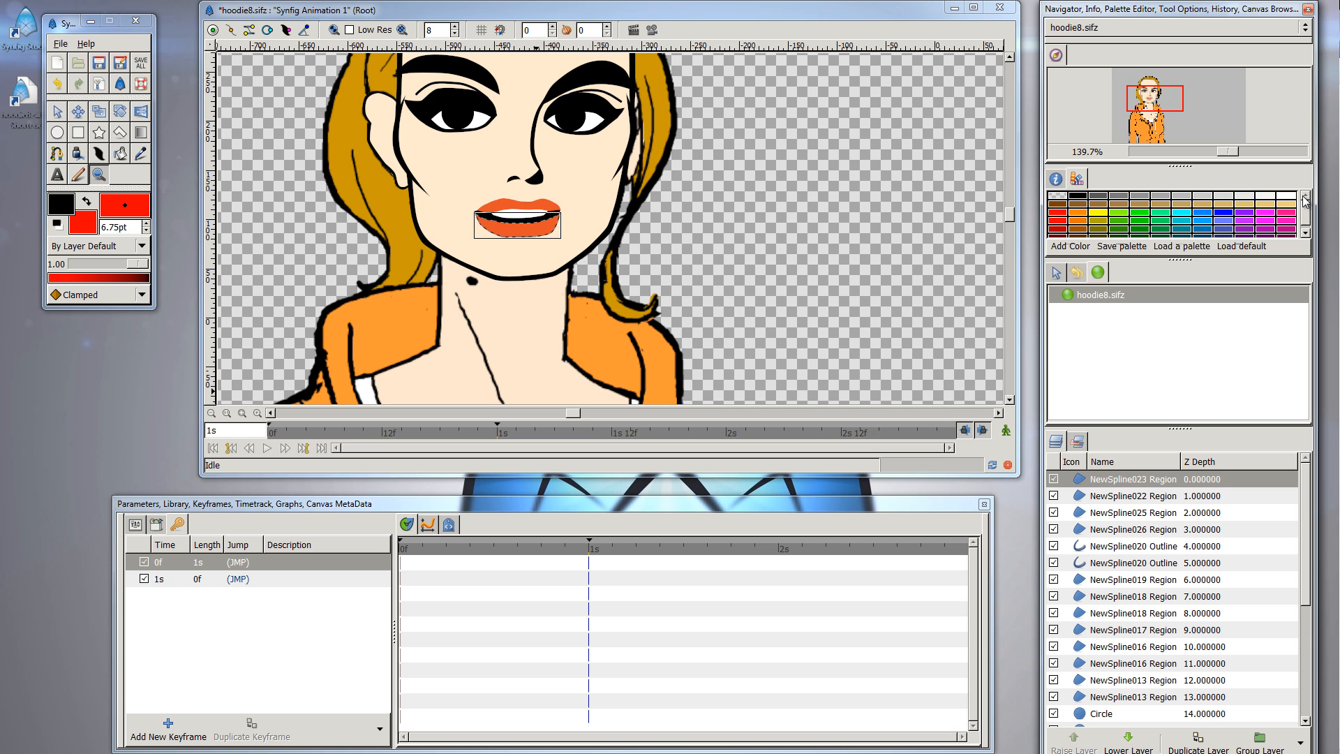
click(1056, 179)
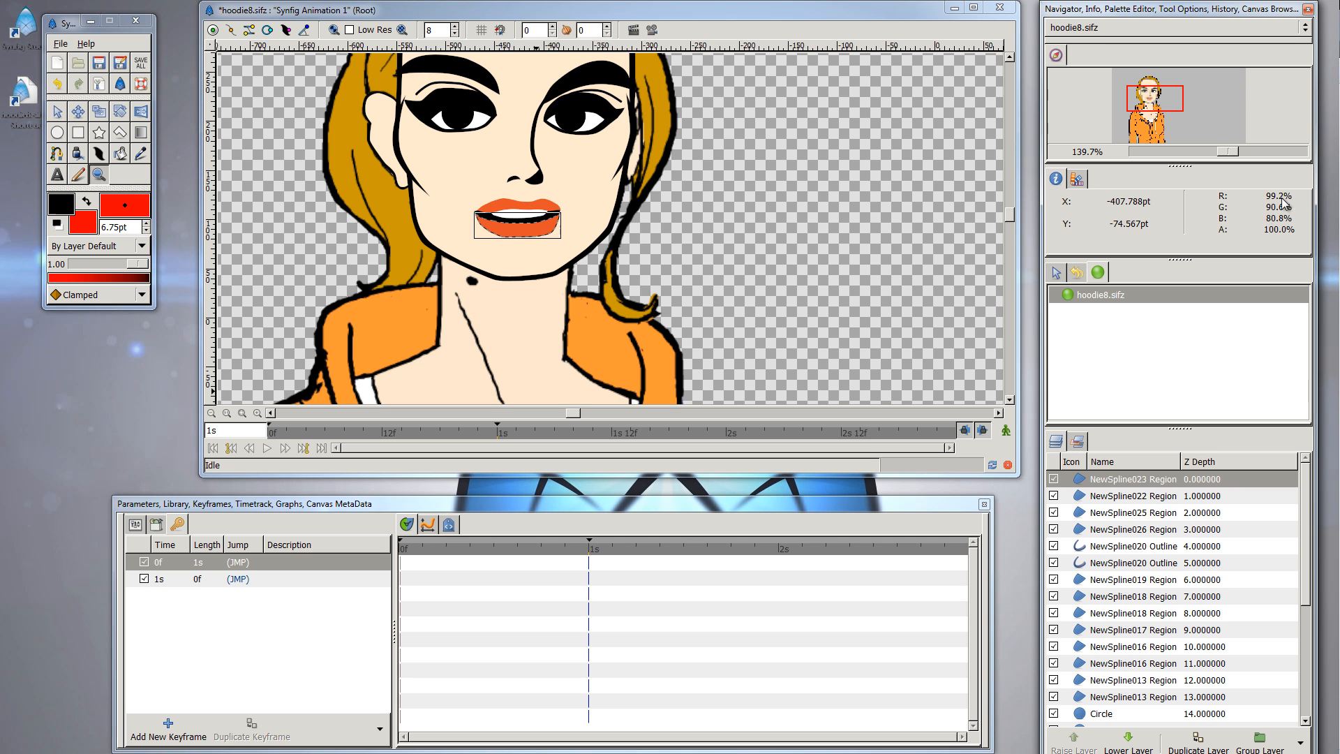
click(1077, 182)
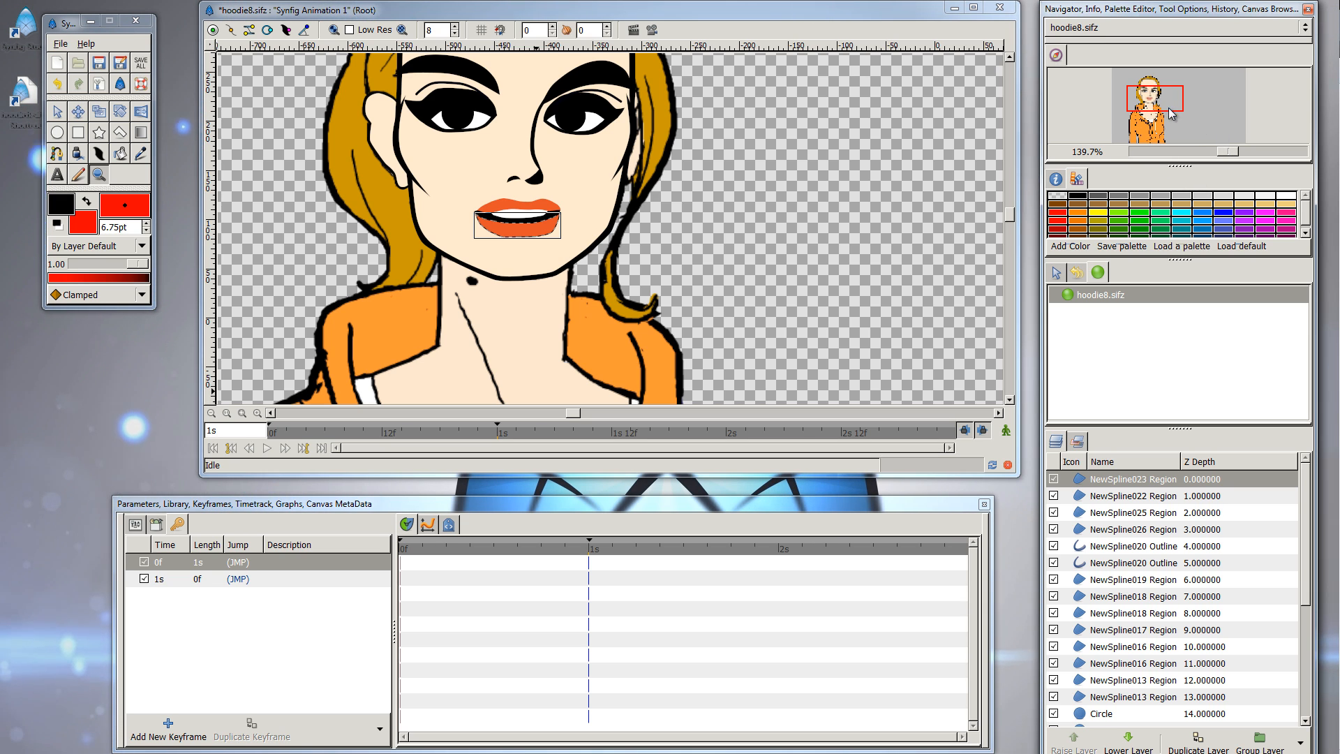
- Use the Navigator to shift the view of the character, zoom out to 63.4% and back in to 123.3%
mouse_move(1163, 106)
mouse_down()
mouse_move(1145, 110)
mouse_move(1174, 112)
mouse_move(1152, 123)
mouse_move(1150, 102)
mouse_up()
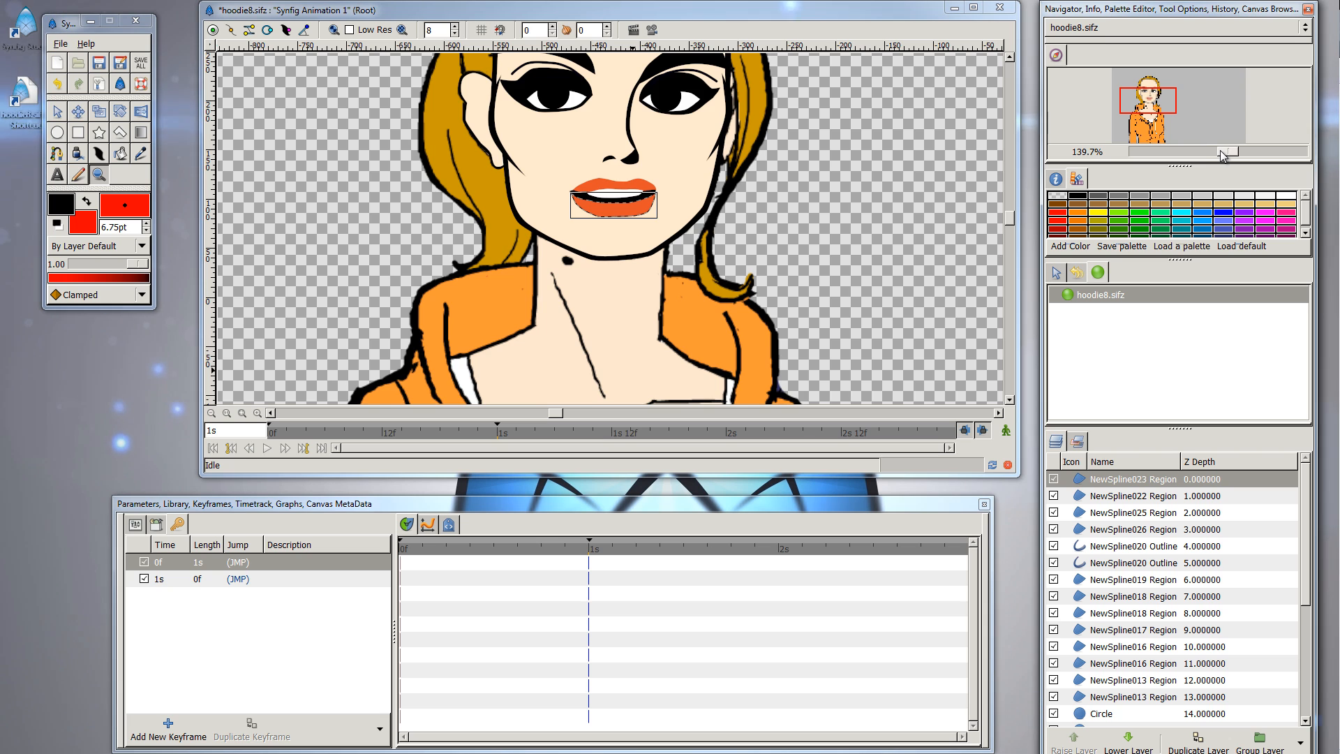
drag(1222, 151, 1201, 148)
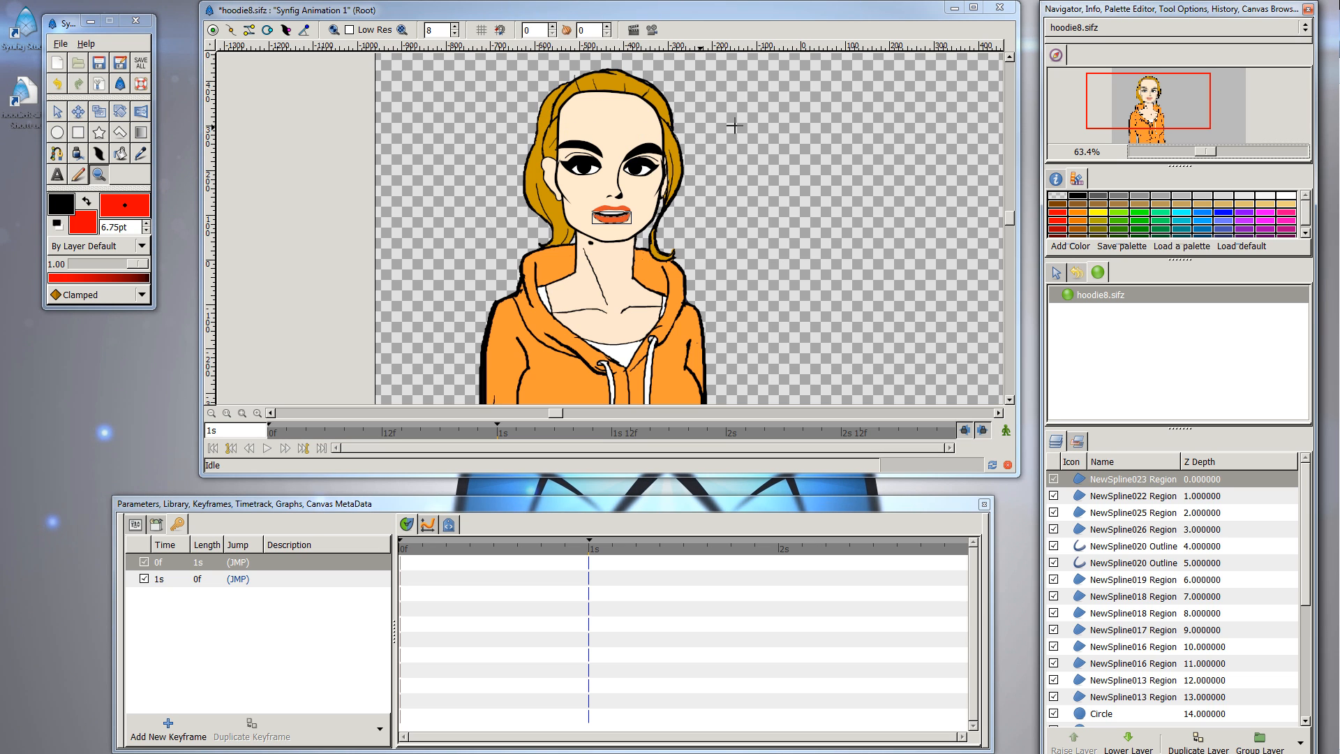
drag(1206, 155, 1225, 157)
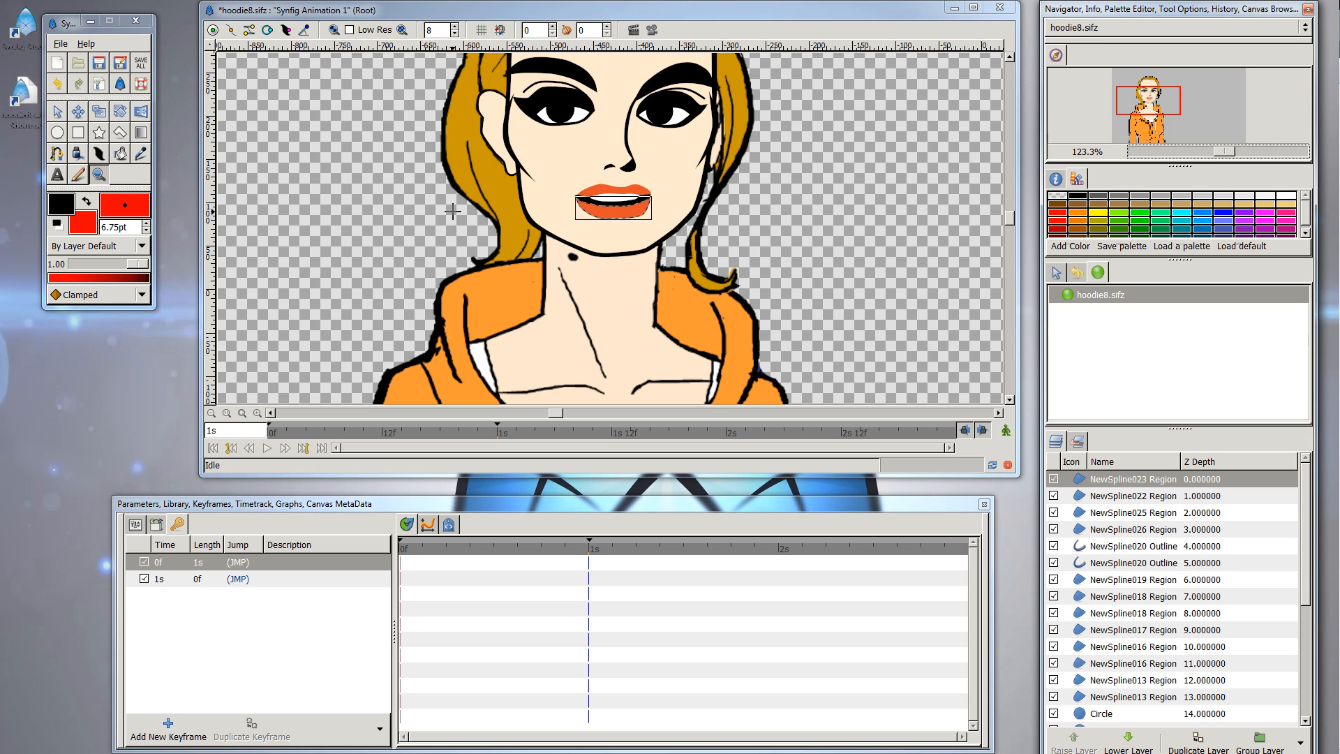
- Close Synfig Studio without saving the changes to hoodie8.sifz, and start it again with a blank canvas
click(137, 22)
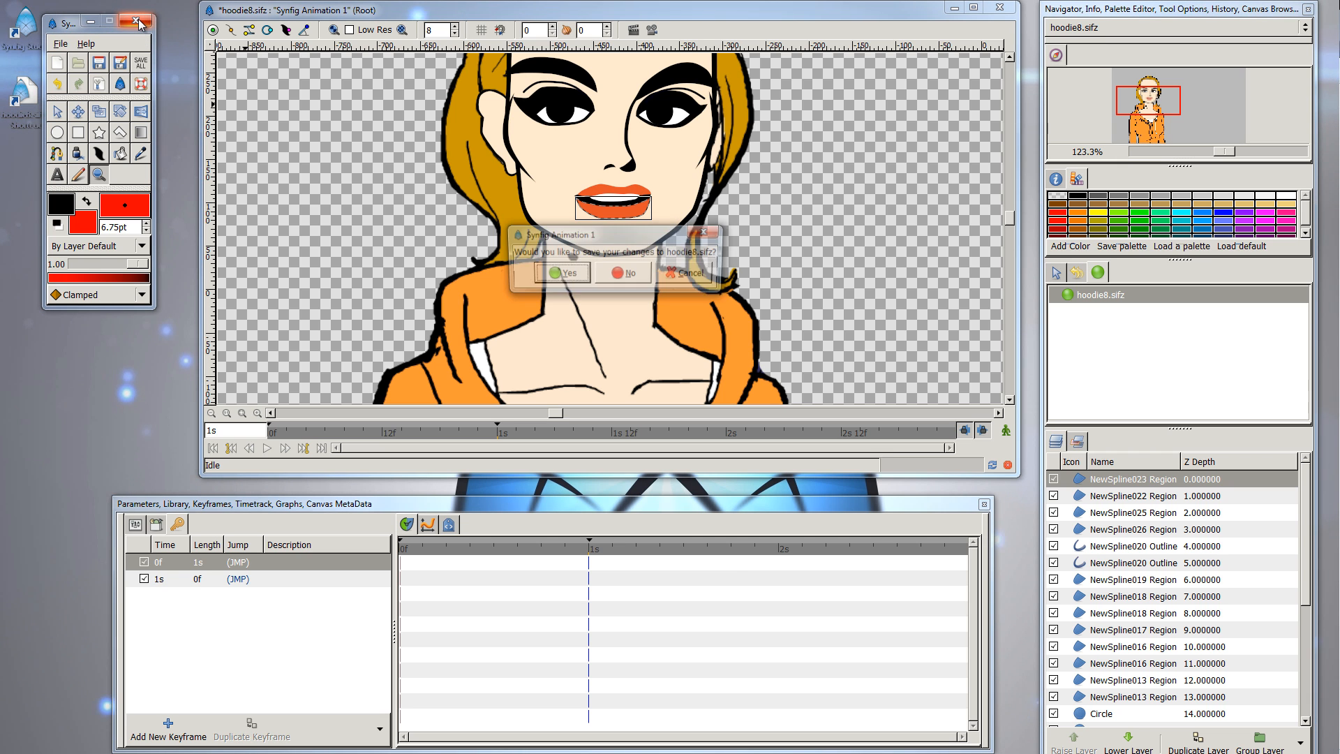
click(630, 274)
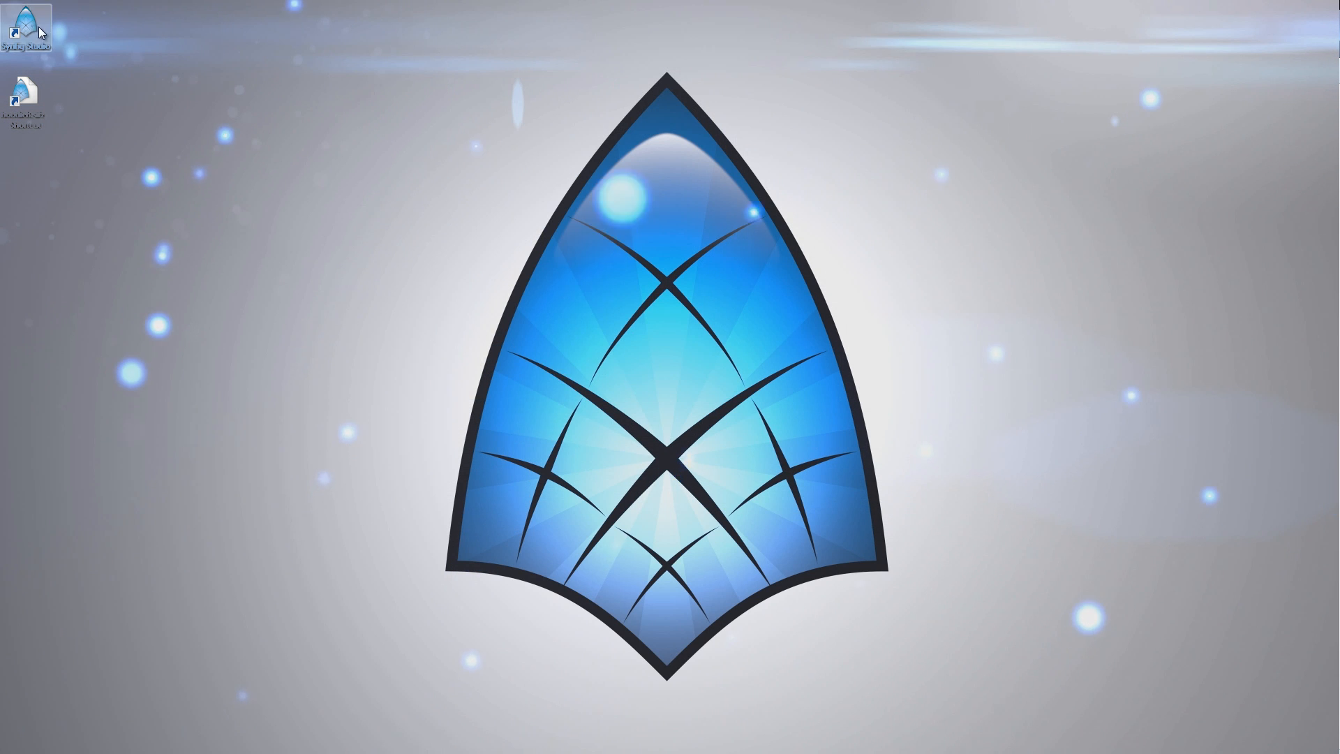
double_click(26, 26)
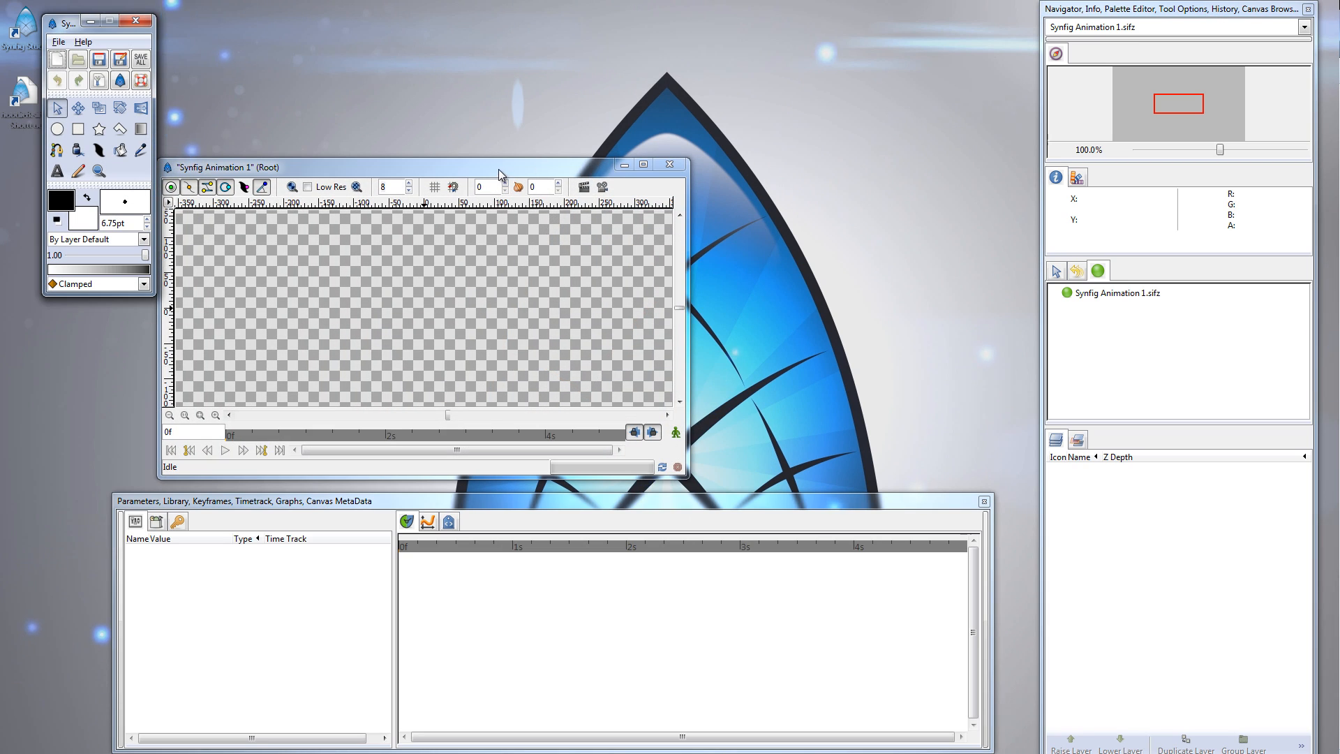
- Reposition the blank canvas window beside the toolbox and enlarge it to fill the space above the parameters window
drag(500, 175, 517, 18)
drag(704, 322, 933, 433)
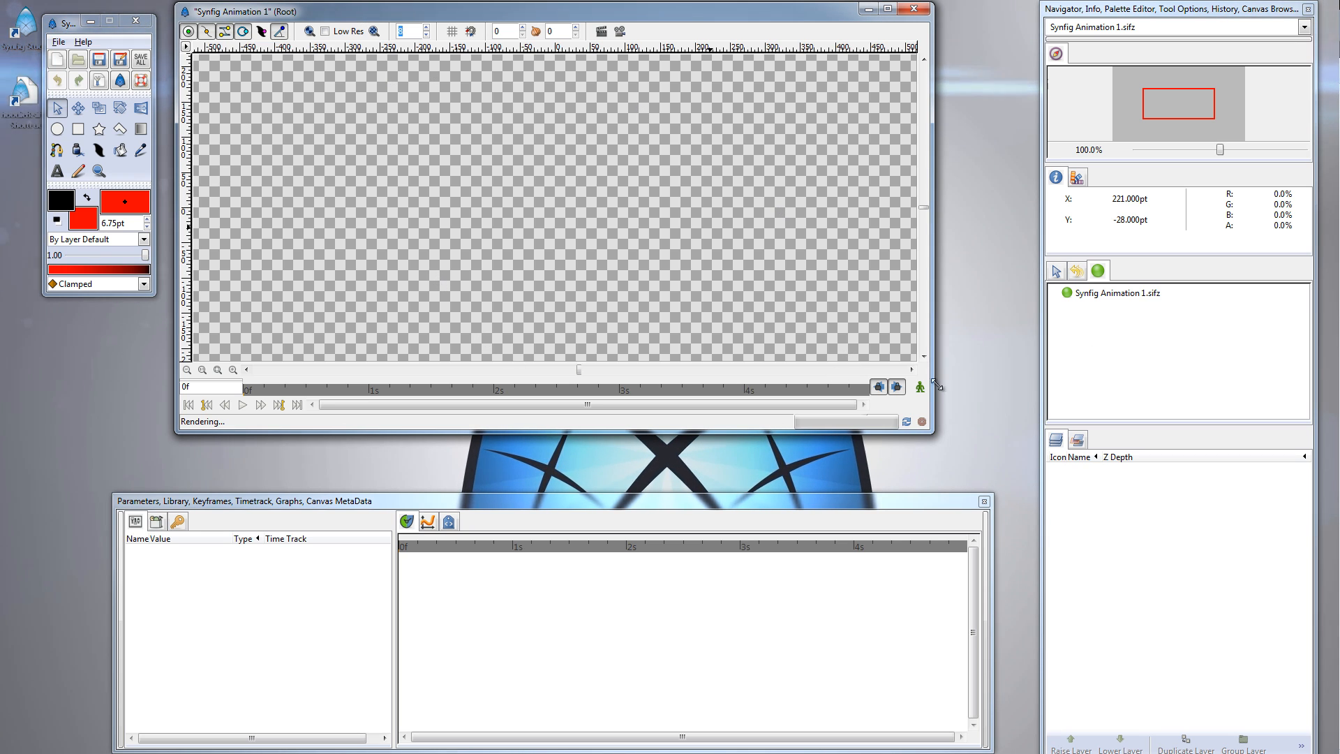
click(973, 455)
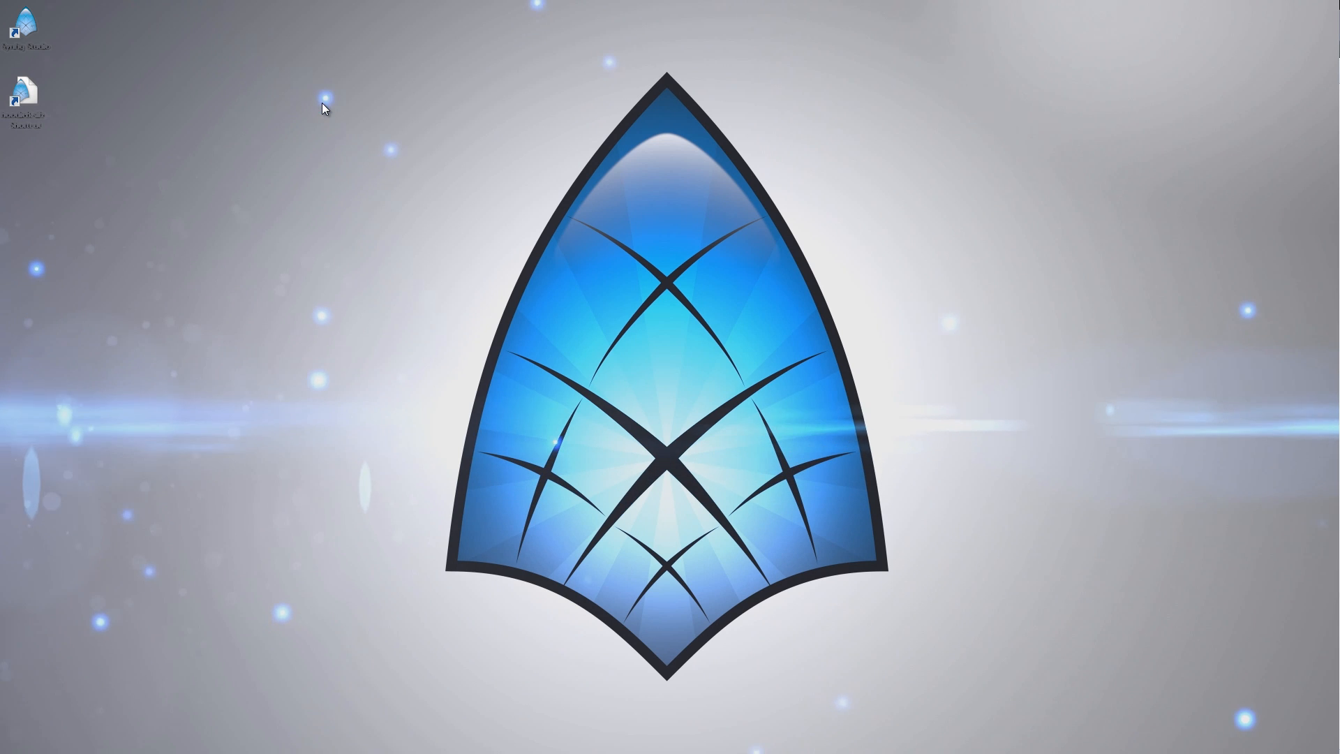
- Relaunch Synfig Studio, then reposition the overlapping canvas window beside the toolbox and enlarge it
click(35, 32)
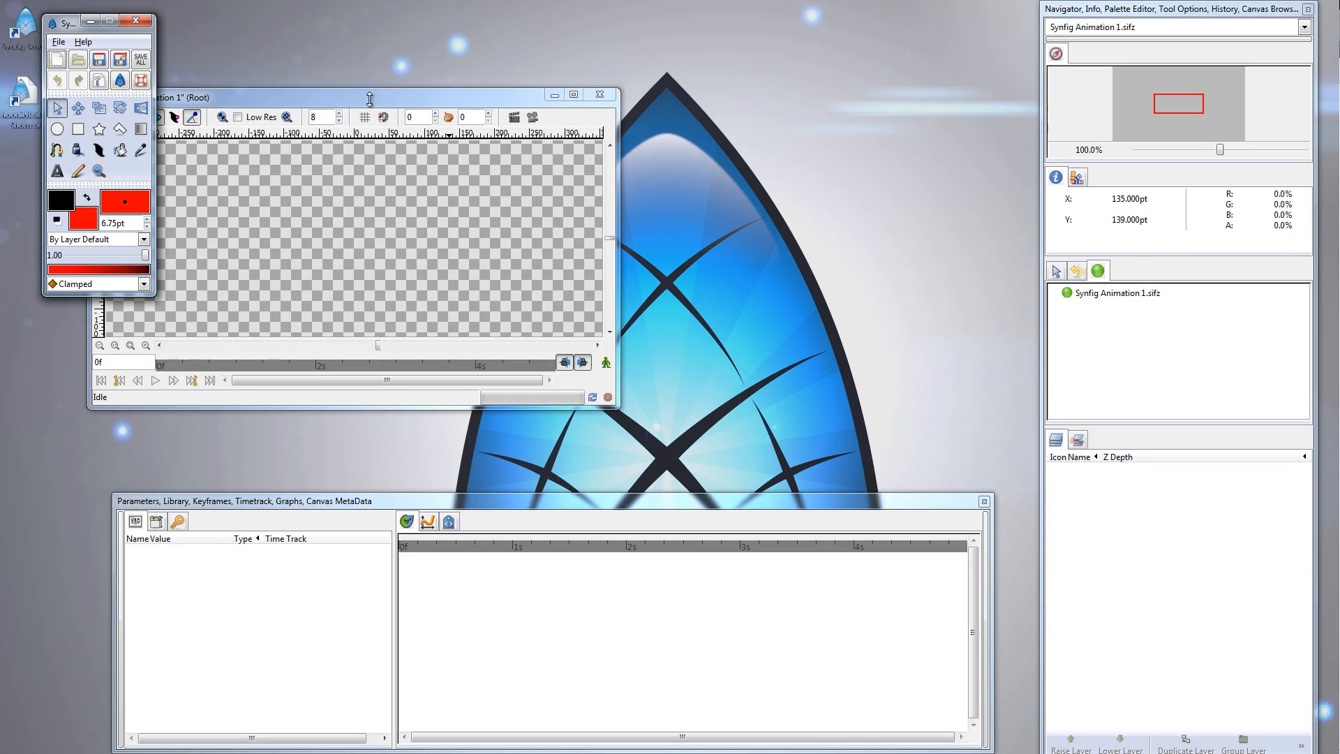
drag(370, 98, 458, 30)
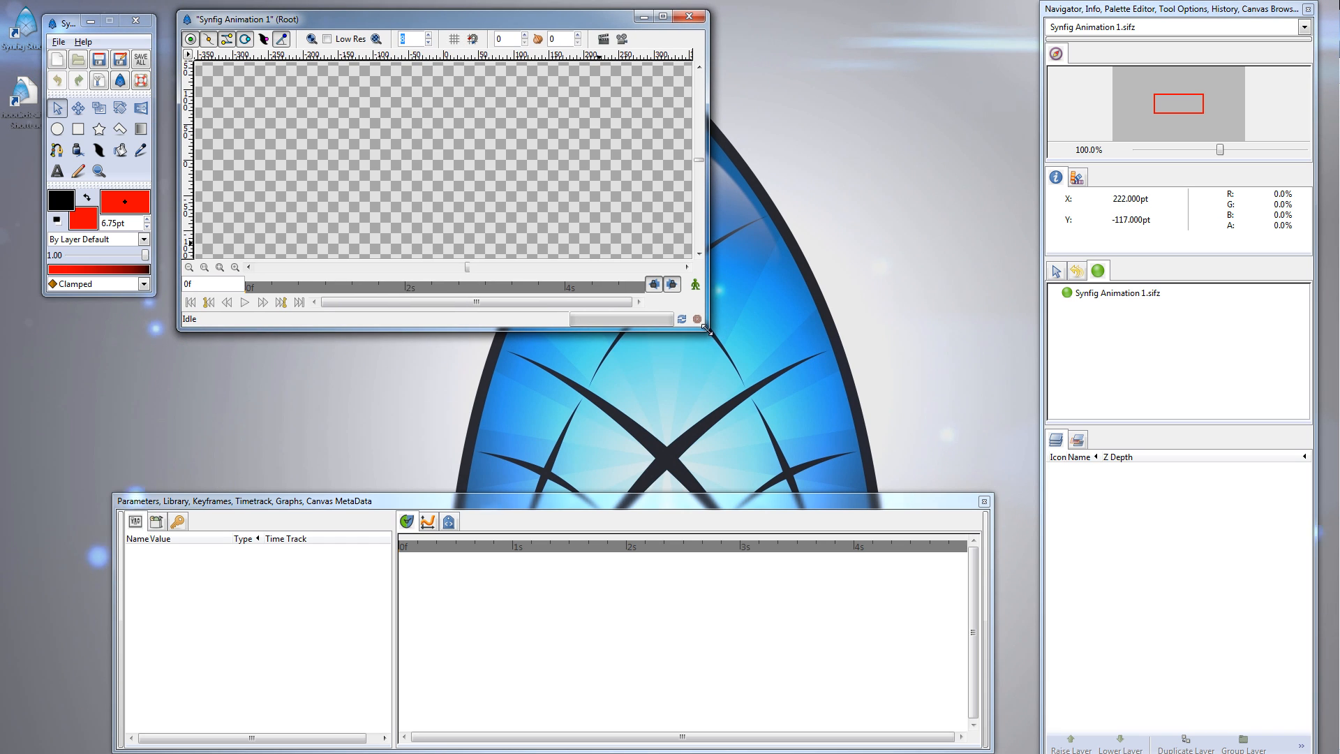
drag(706, 330, 858, 419)
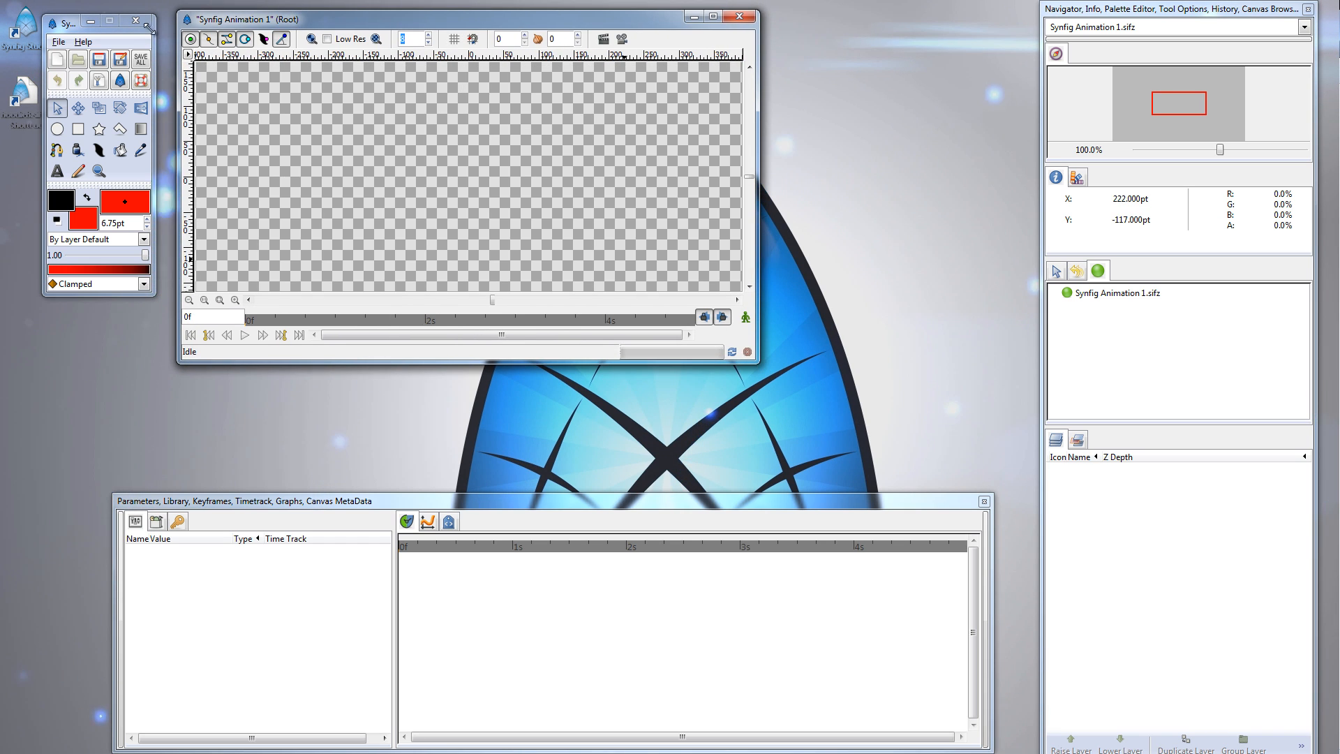
click(708, 468)
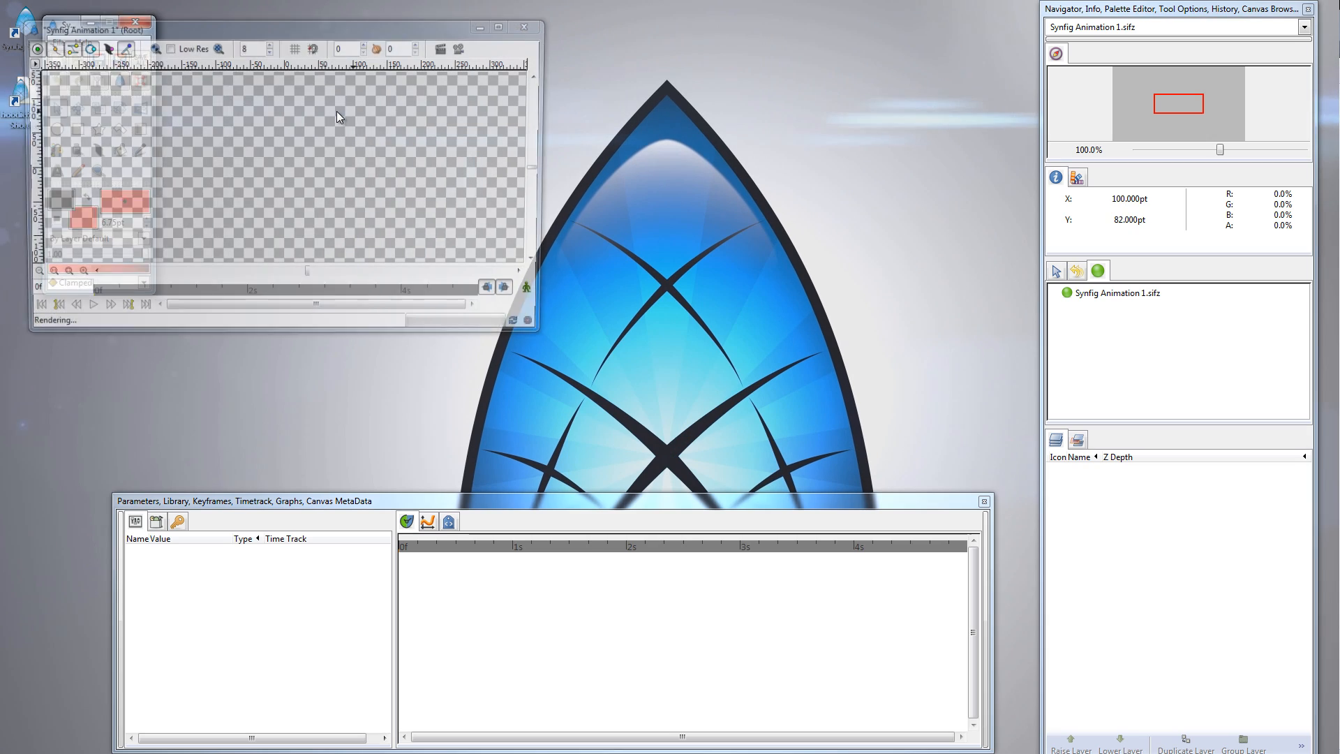
- Move the canvas window clear of the toolbox and activate the Circle Tool to show its options
drag(295, 27, 531, 34)
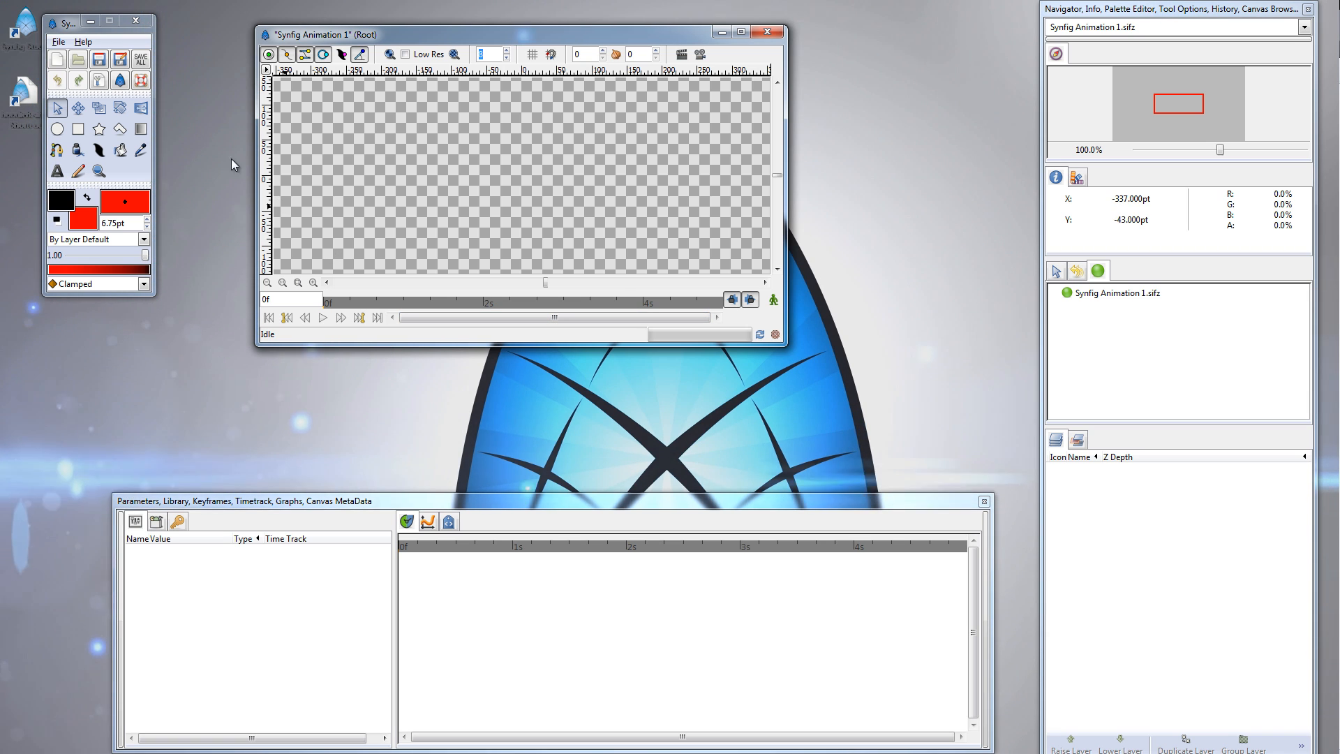
click(59, 129)
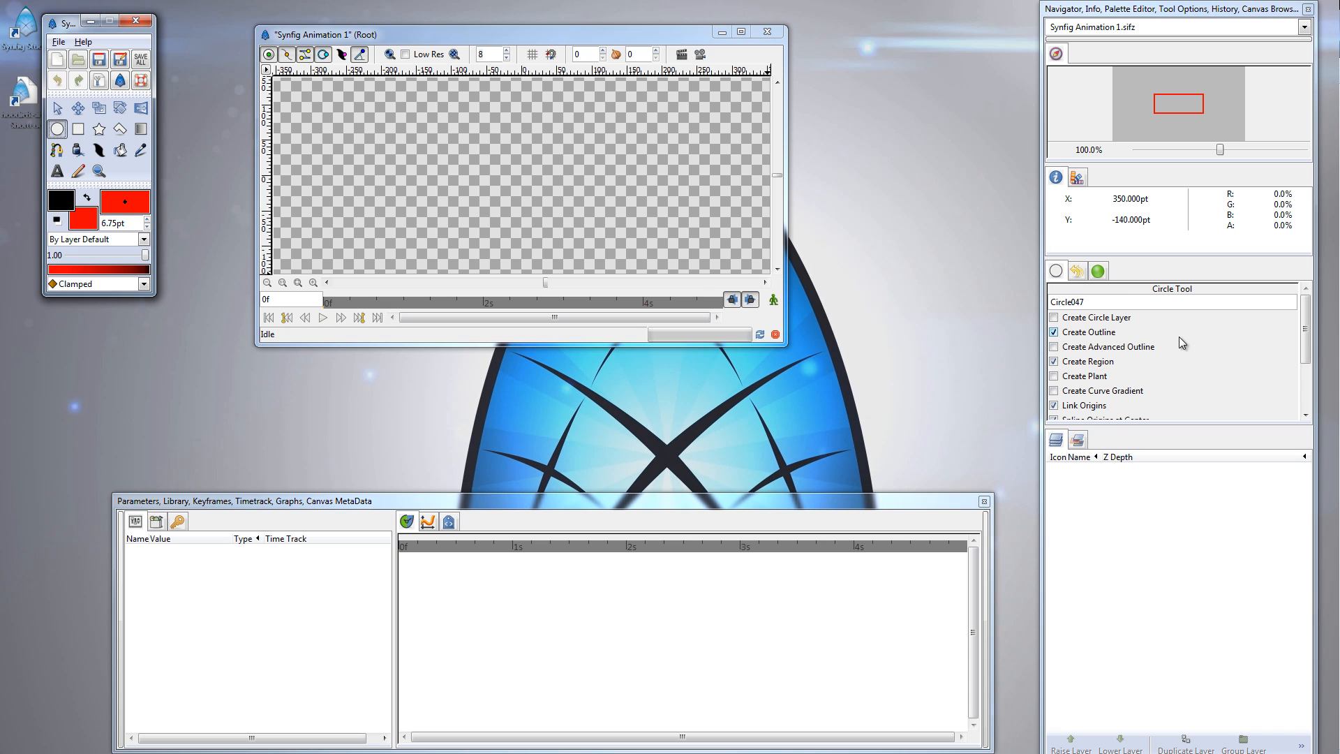
- Look through the Circle Tool's layer creation options and set its spline points to 4
mouse_move(1303, 330)
mouse_down()
mouse_move(1302, 346)
mouse_move(1279, 292)
mouse_move(1286, 347)
mouse_move(1289, 313)
mouse_up()
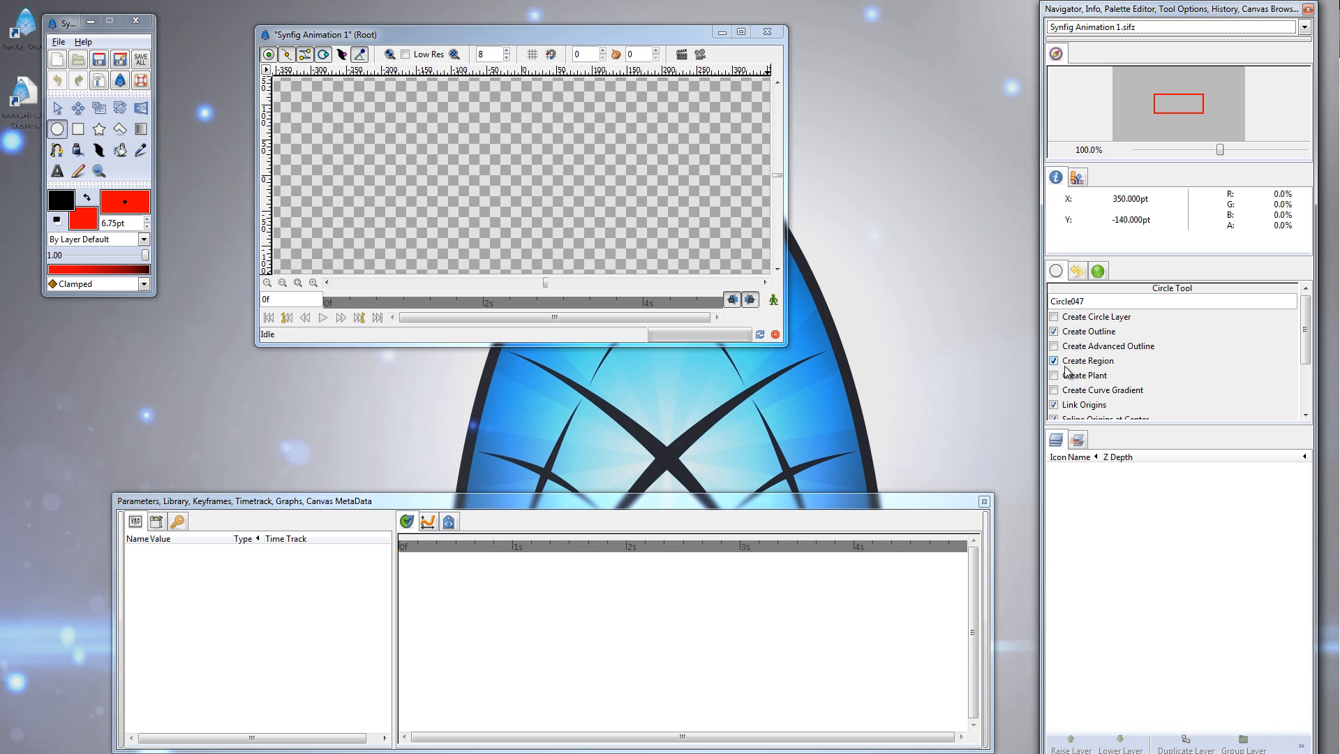
scroll(1151, 394, down, 1)
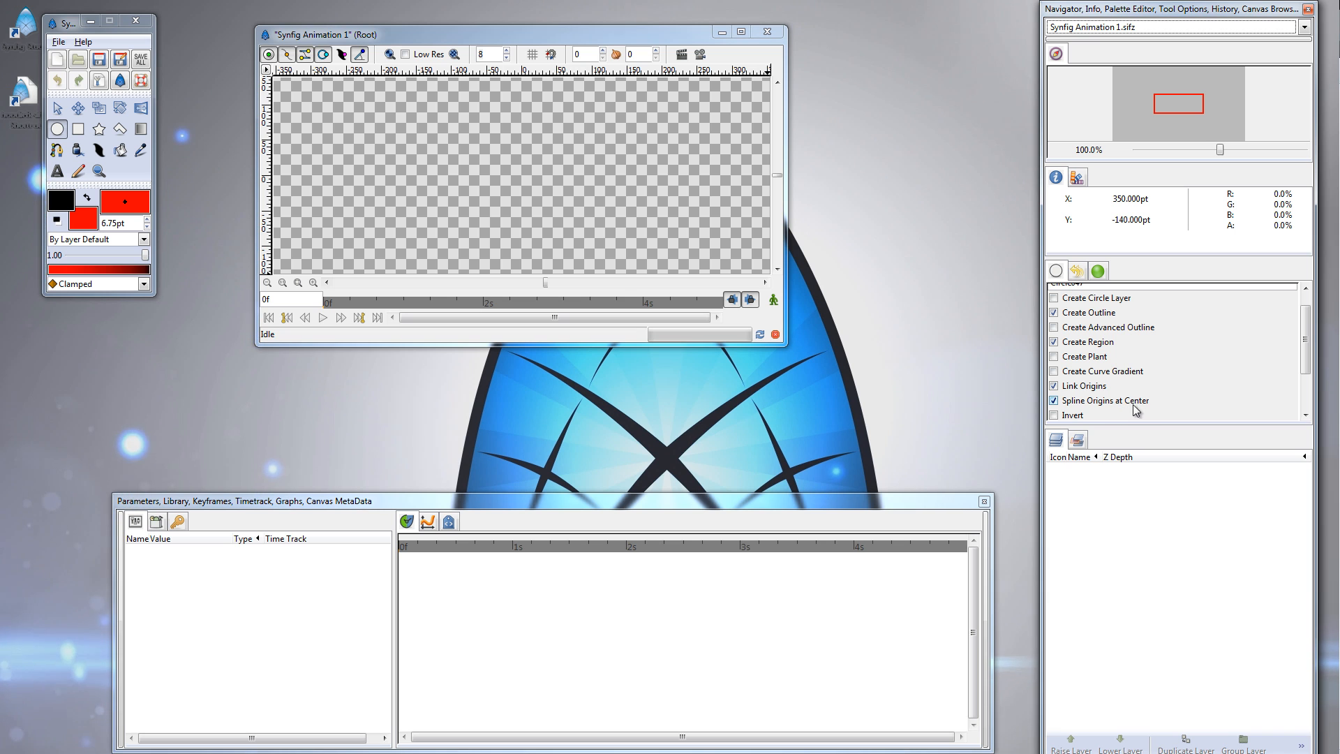
drag(1307, 341, 1293, 396)
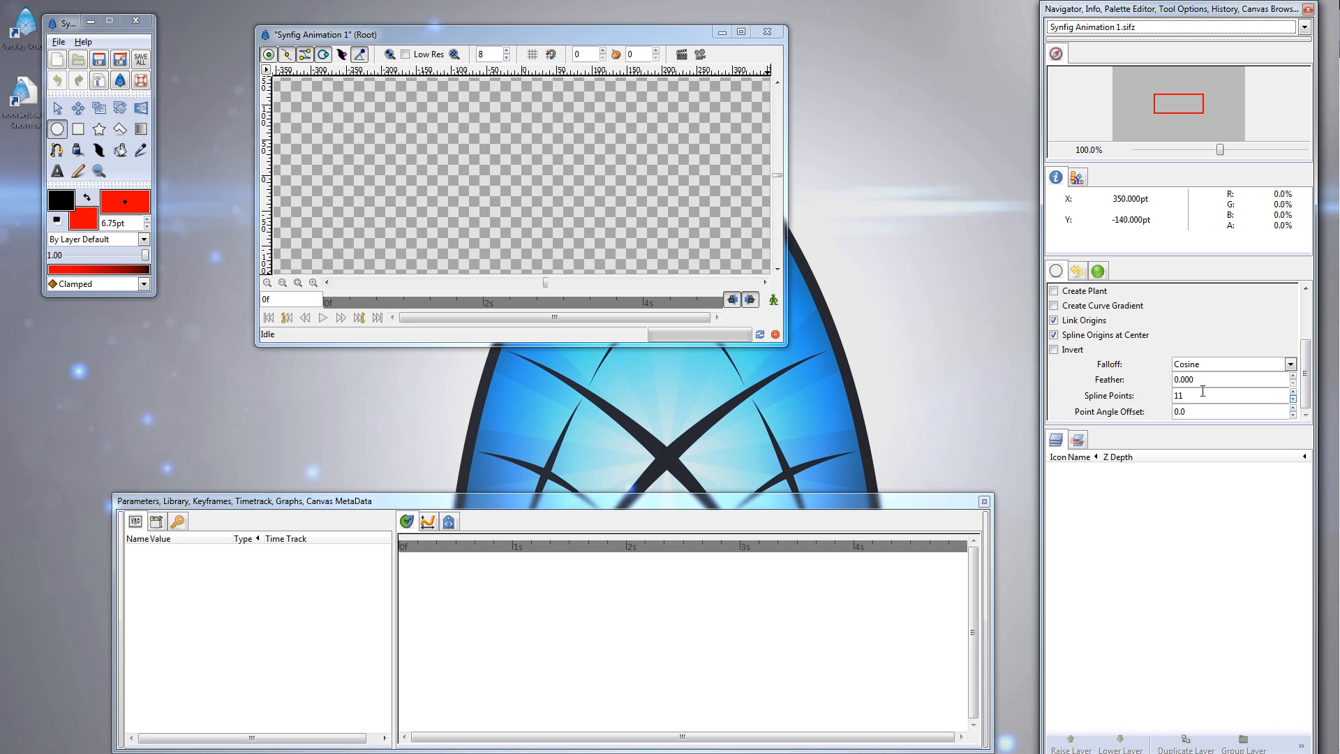
click(1292, 399)
click(1293, 399)
click(1293, 399)
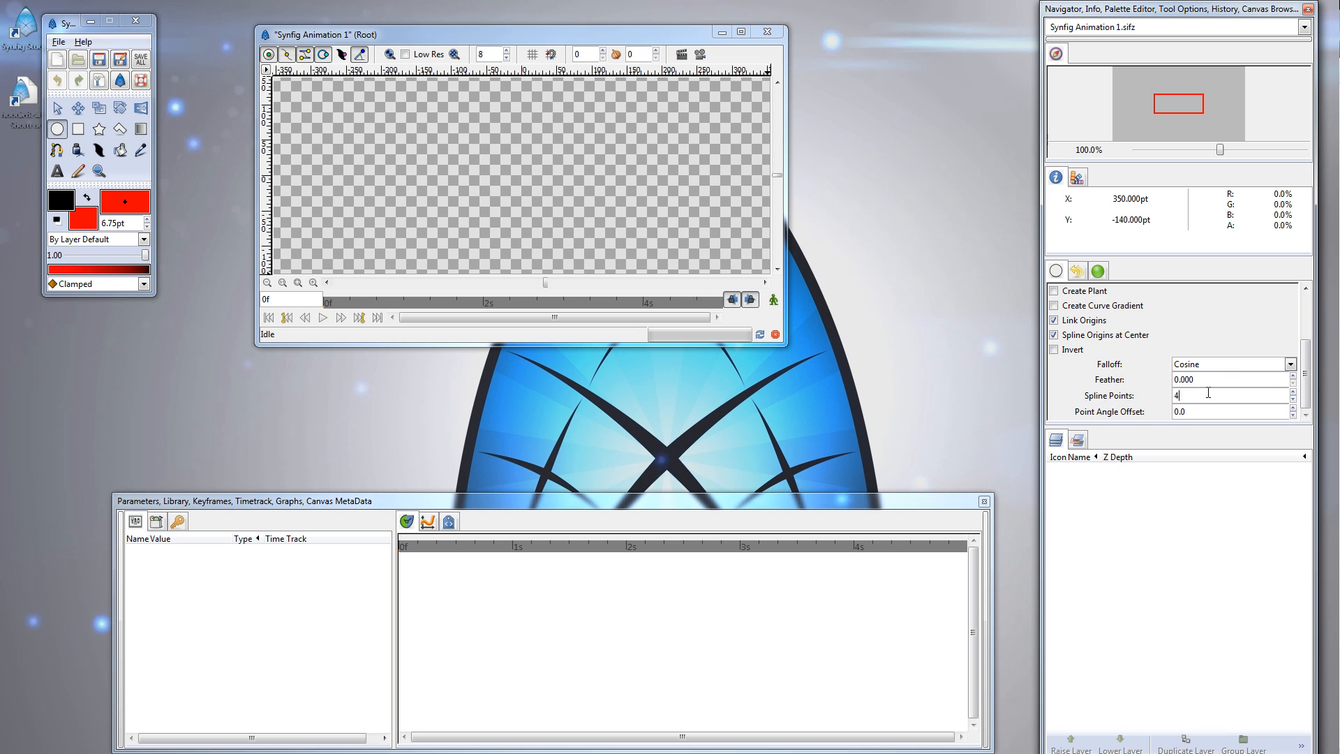
- Set the Circle Tool to create only a circle layer, with outline, region and linked origins off, and draw a circle of about 99 pt radius
drag(1305, 388, 1307, 352)
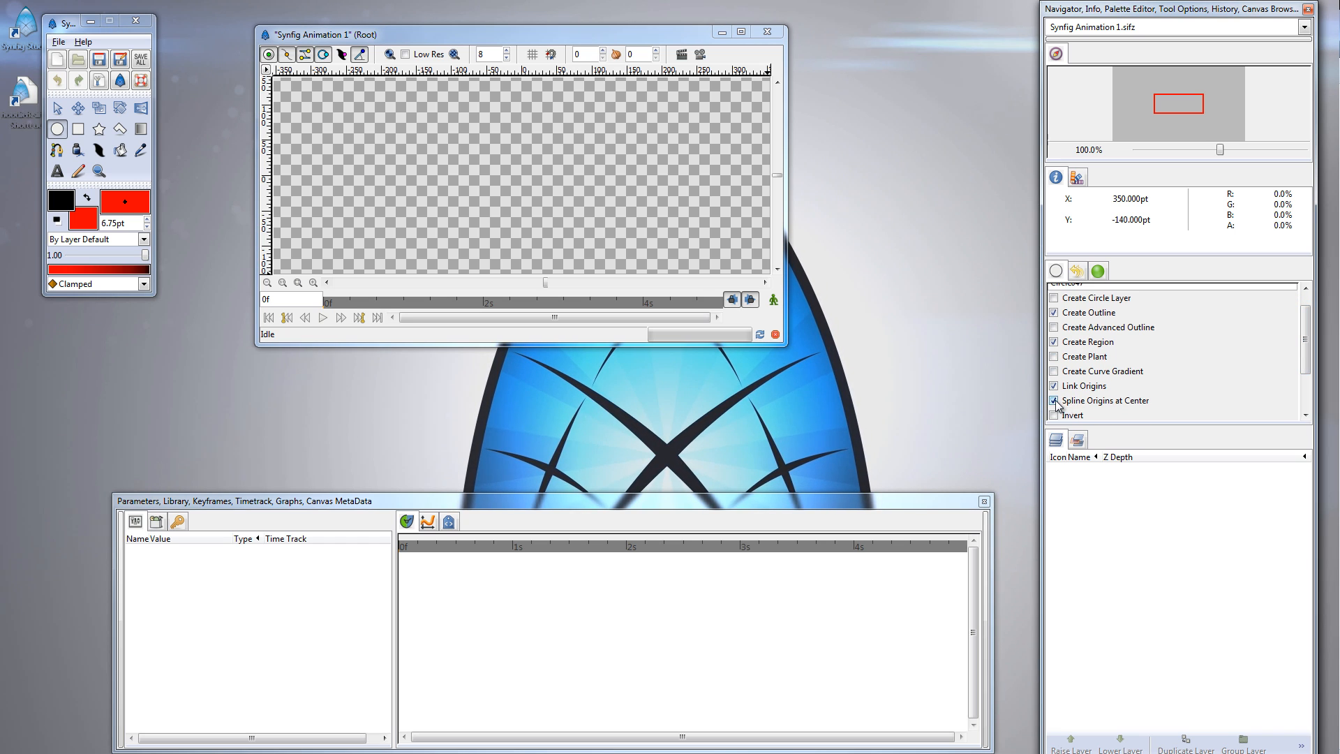
click(1054, 342)
click(1054, 312)
scroll(1233, 359, up, 1)
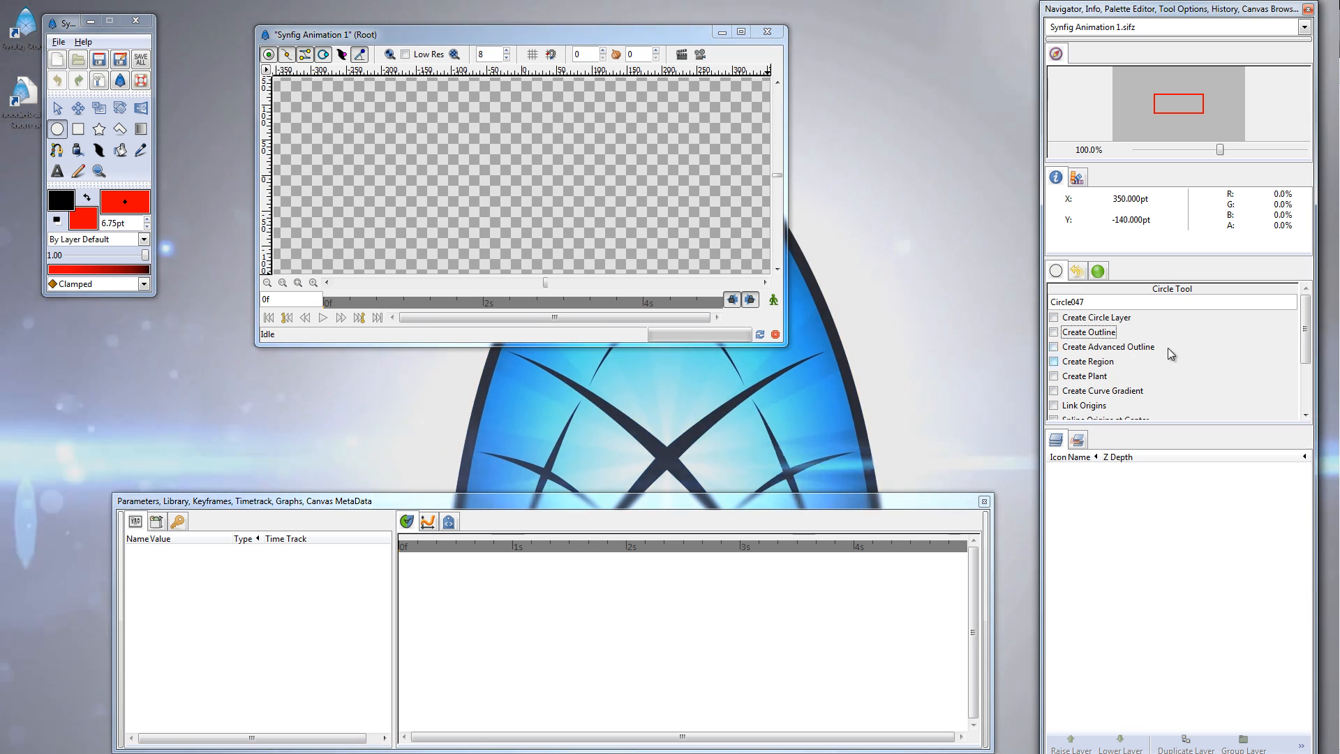
click(1056, 317)
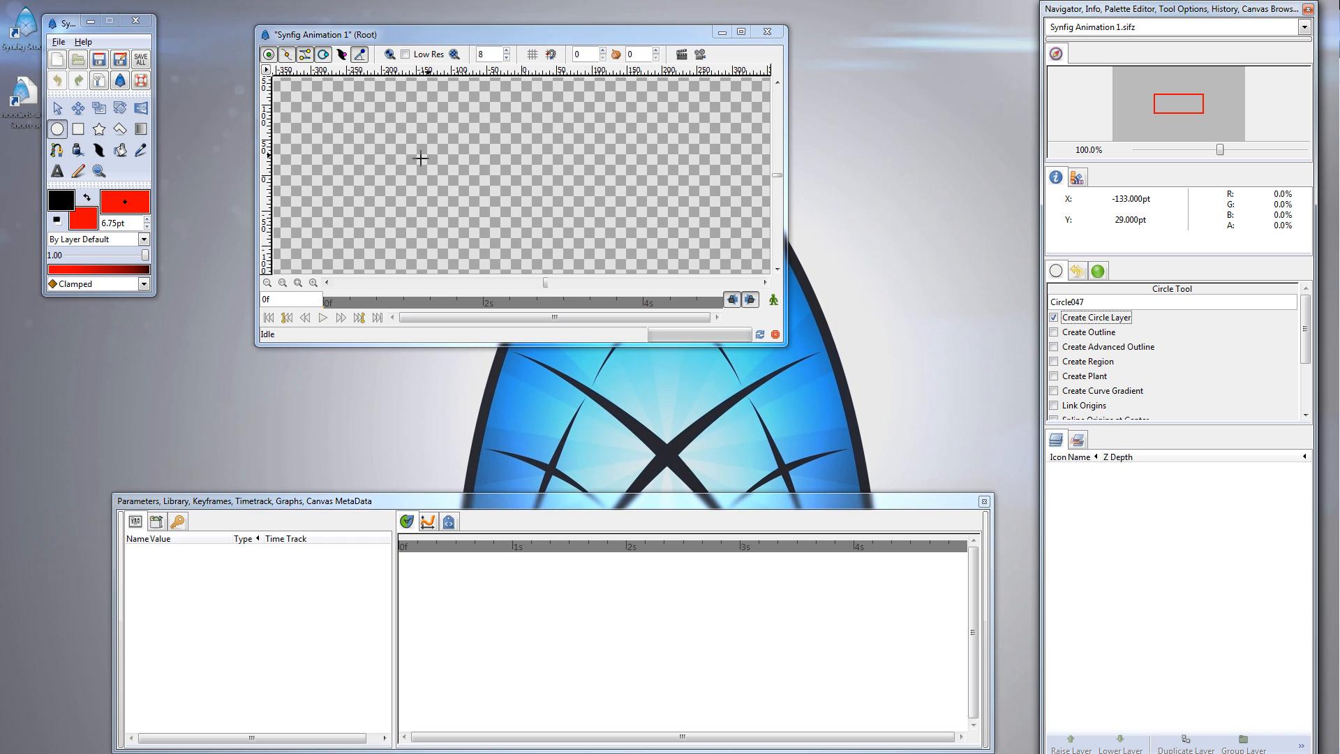
drag(387, 161, 458, 193)
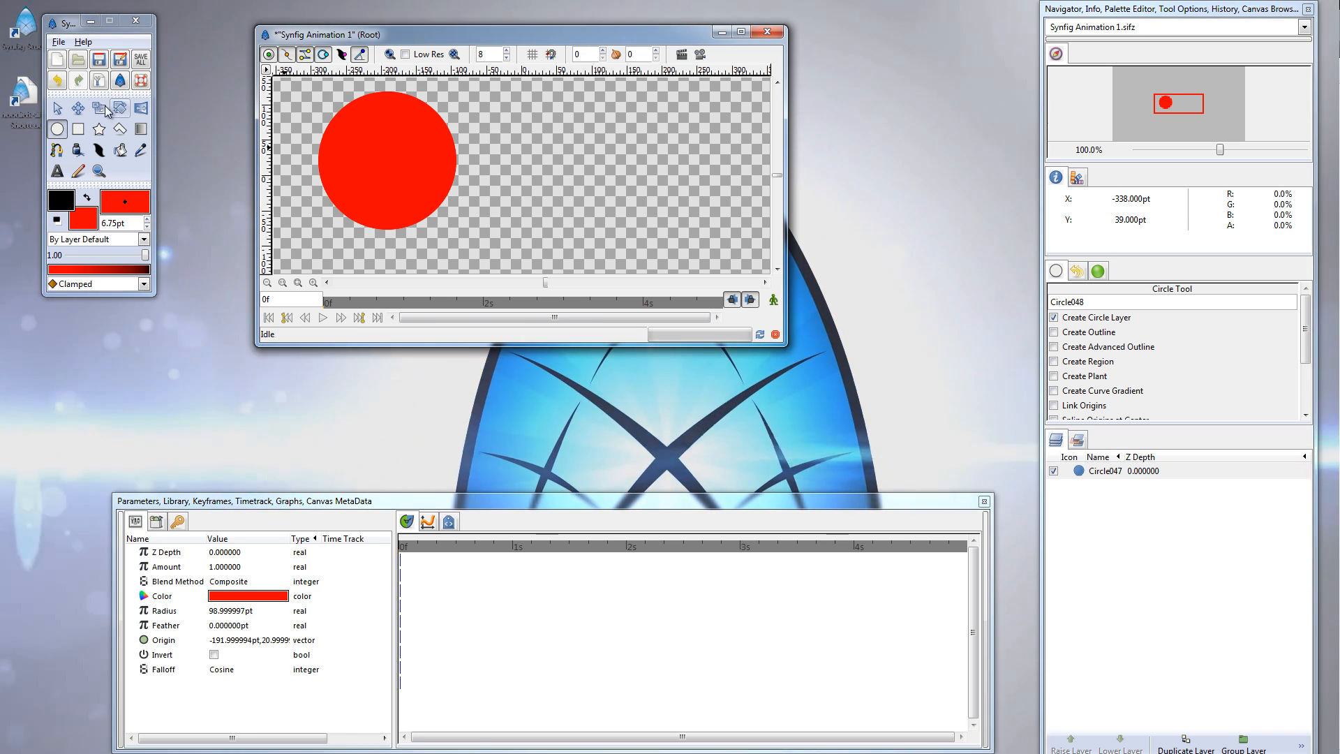
- Move the circle by its origin handle to about (-209, 17) pt and shrink its radius to about 74 pt
click(58, 109)
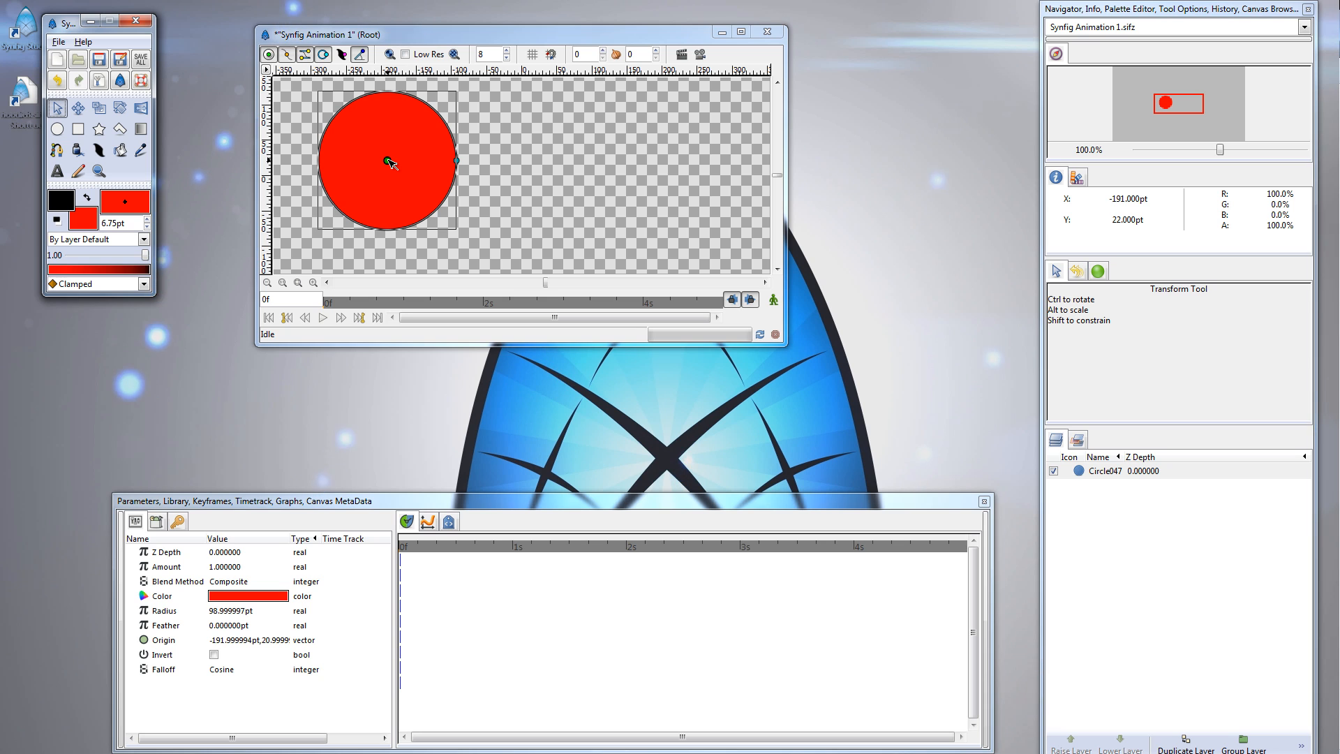
drag(388, 161, 517, 181)
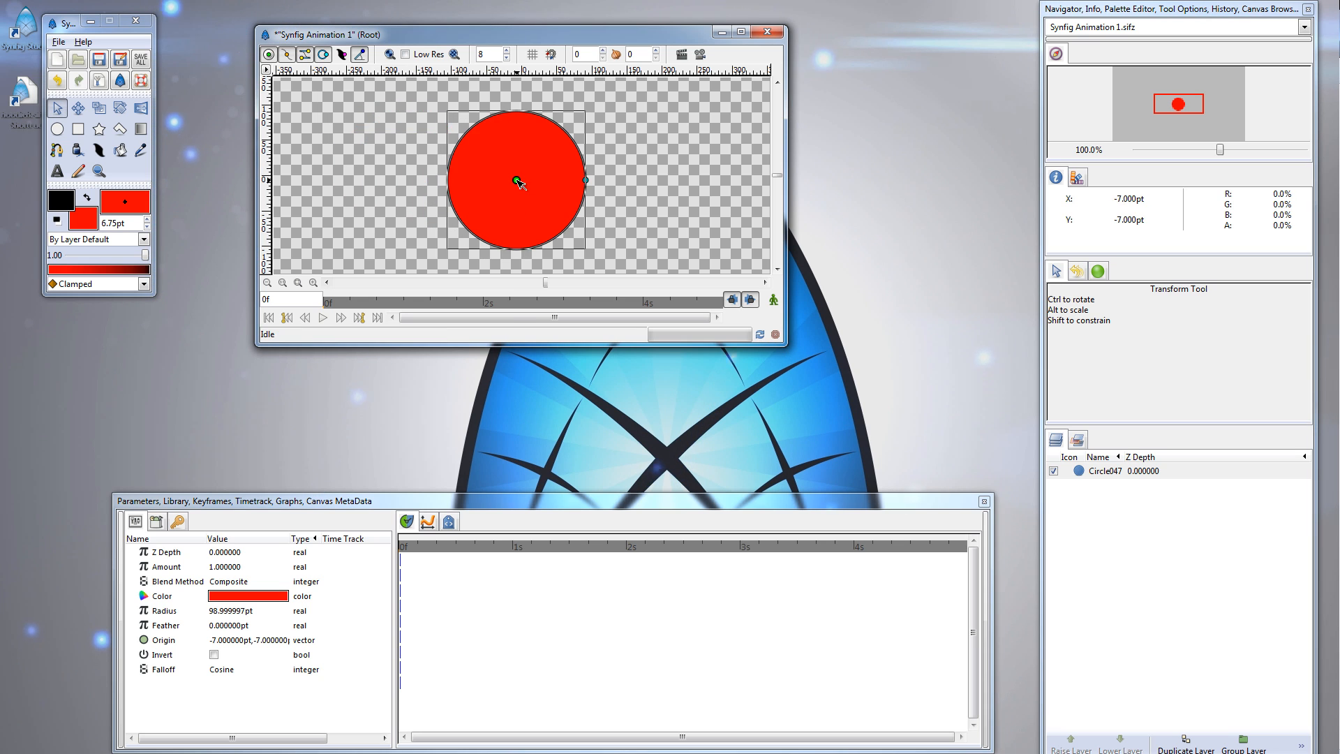
drag(367, 165, 368, 167)
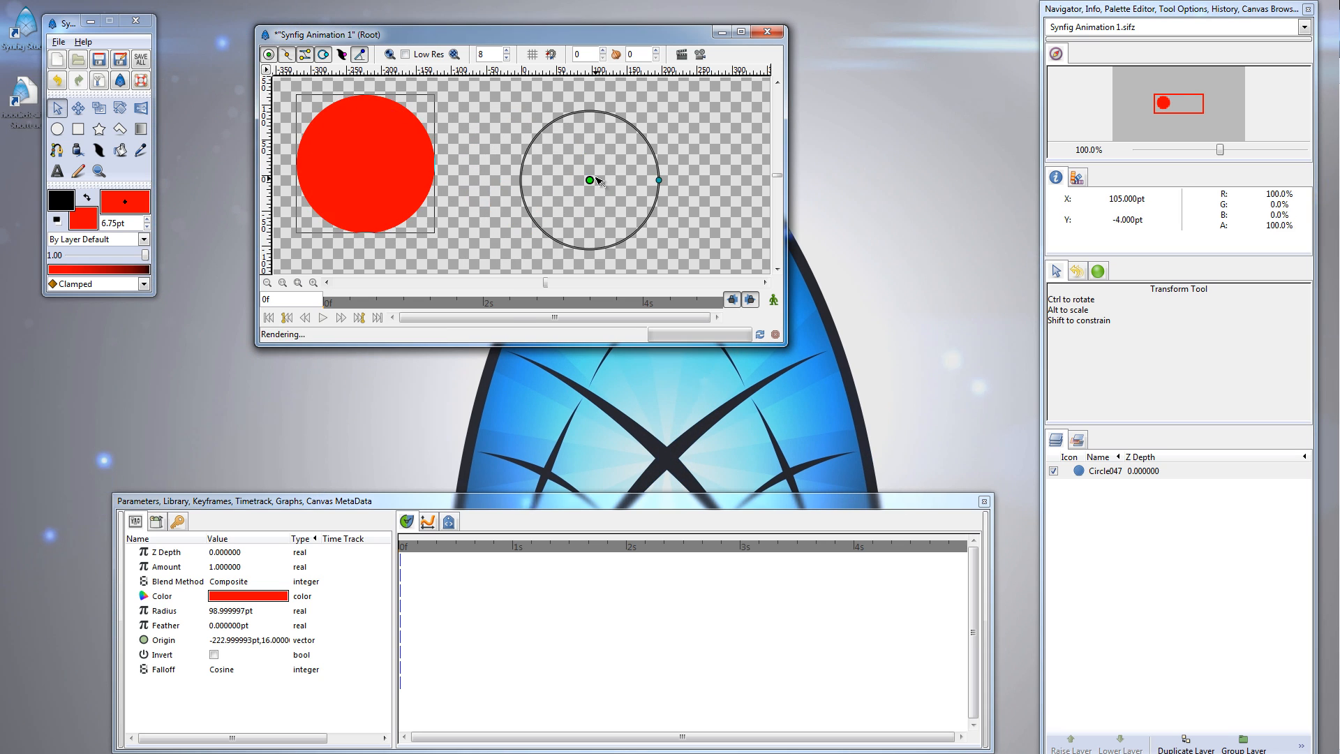
drag(598, 182, 592, 184)
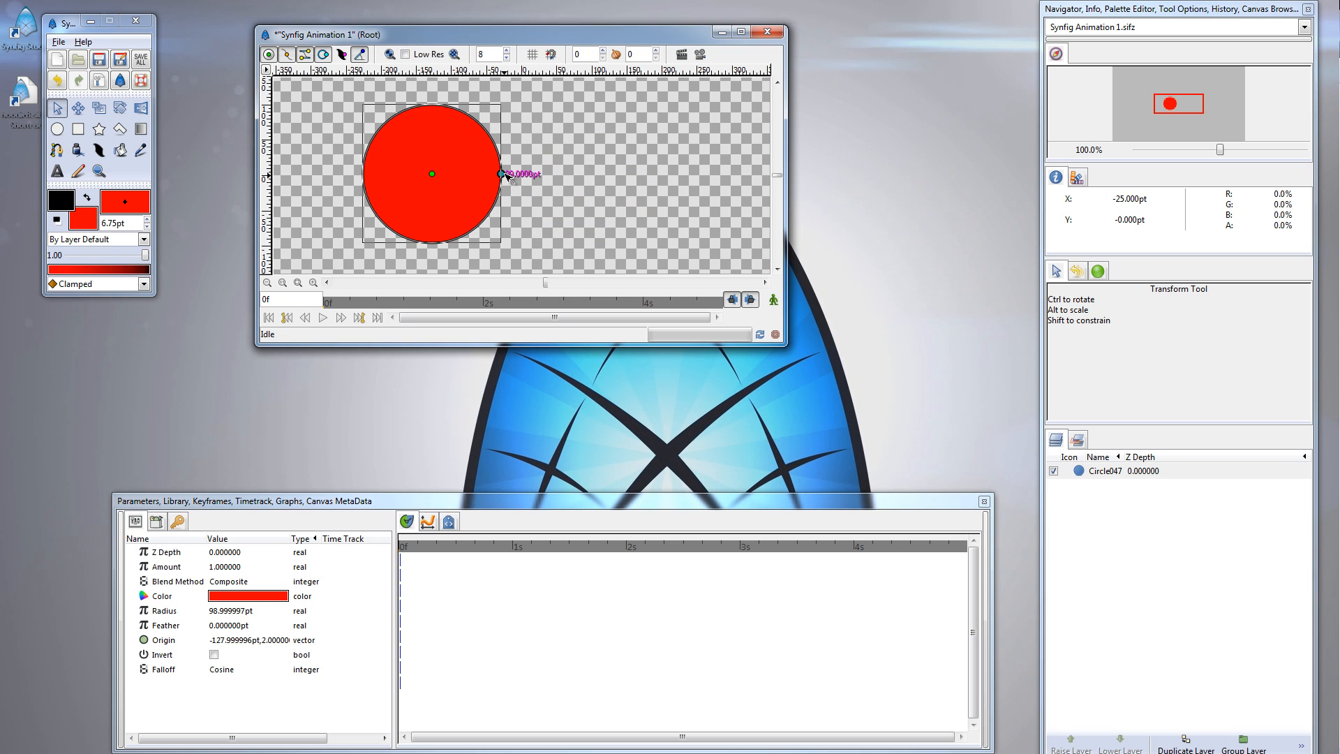
mouse_move(504, 176)
mouse_down()
mouse_move(537, 172)
mouse_move(469, 172)
mouse_move(510, 178)
mouse_move(482, 173)
mouse_up()
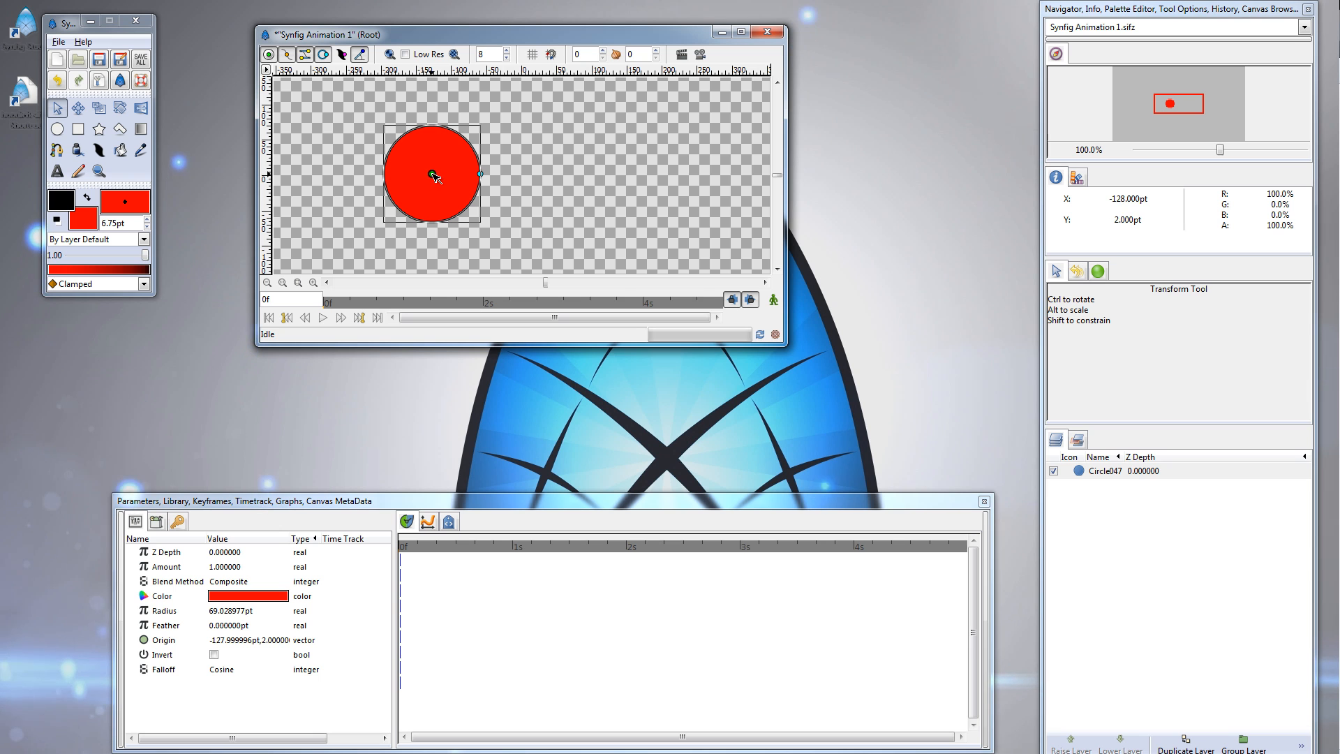
mouse_move(433, 175)
mouse_down()
mouse_move(385, 187)
mouse_move(467, 193)
mouse_move(440, 183)
mouse_move(460, 186)
mouse_move(449, 189)
mouse_up()
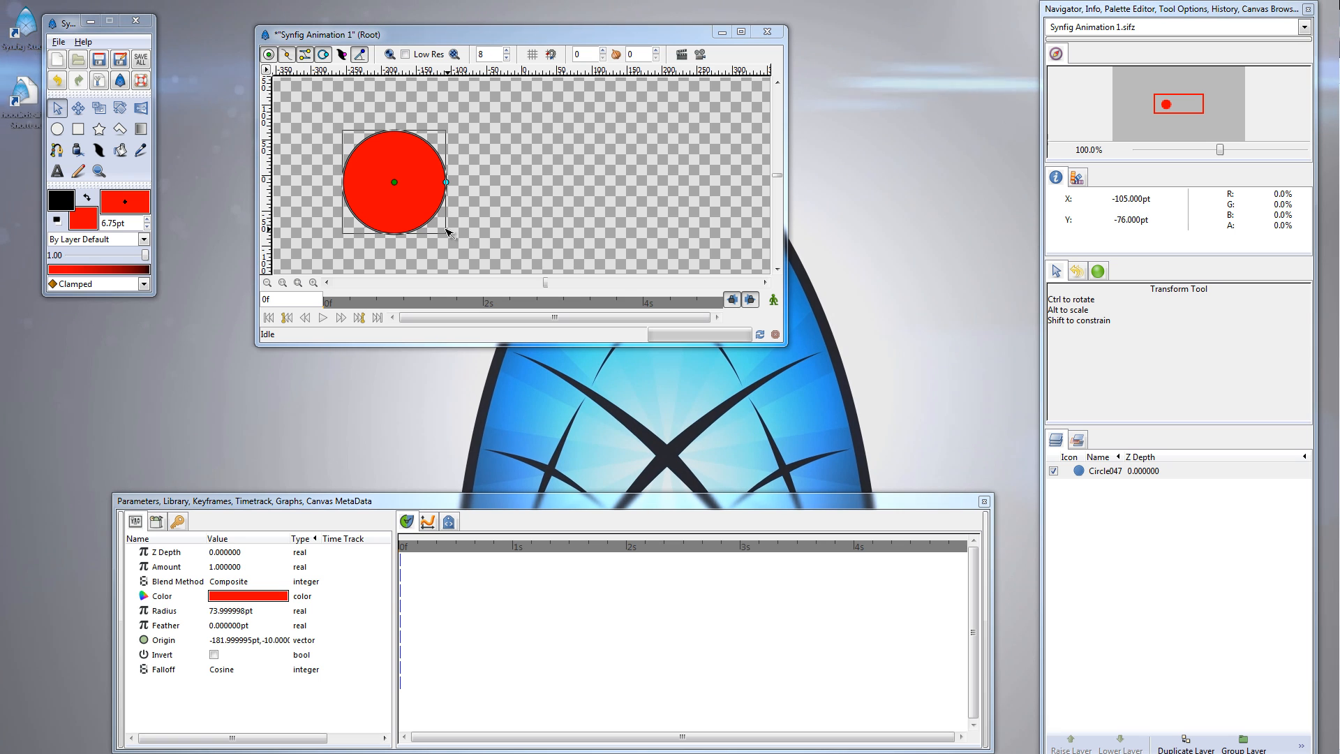
drag(394, 183, 376, 163)
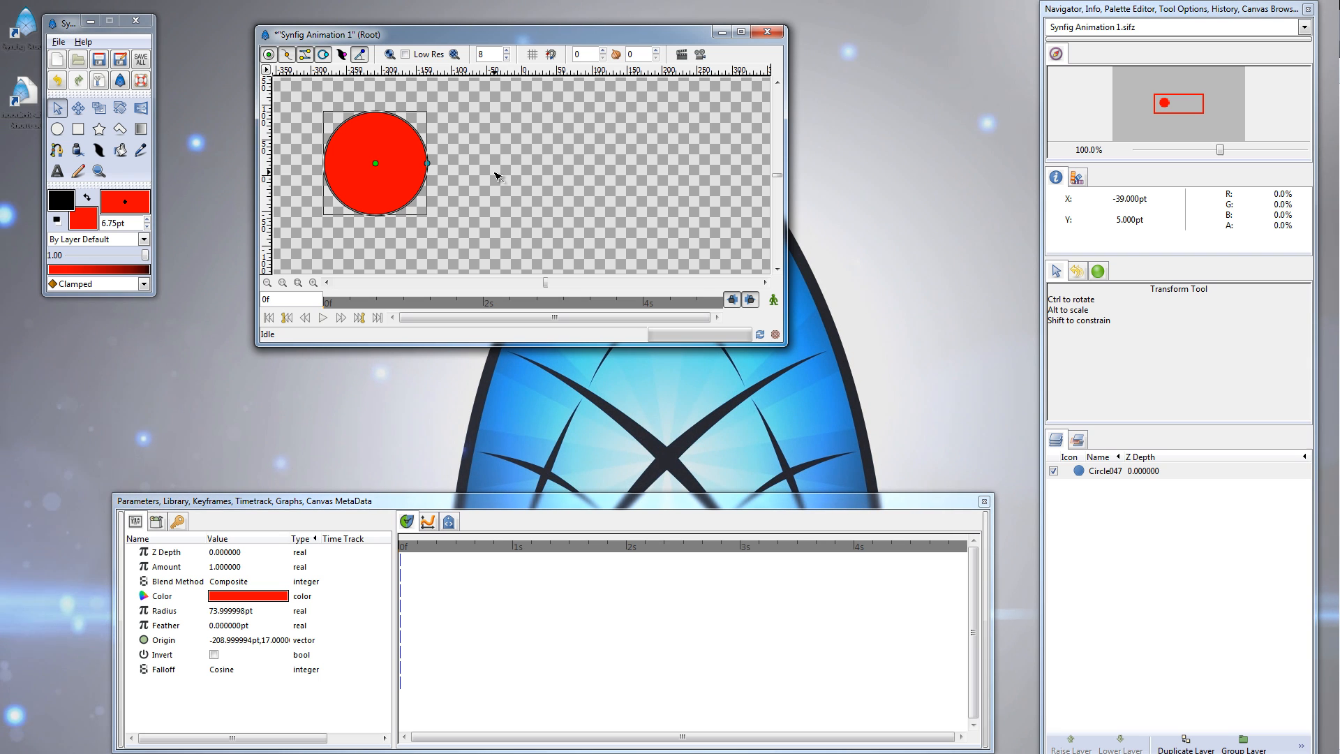
- Draw a second circle of about 94 pt radius beside the first, centred at about (67, 17) pt
click(57, 129)
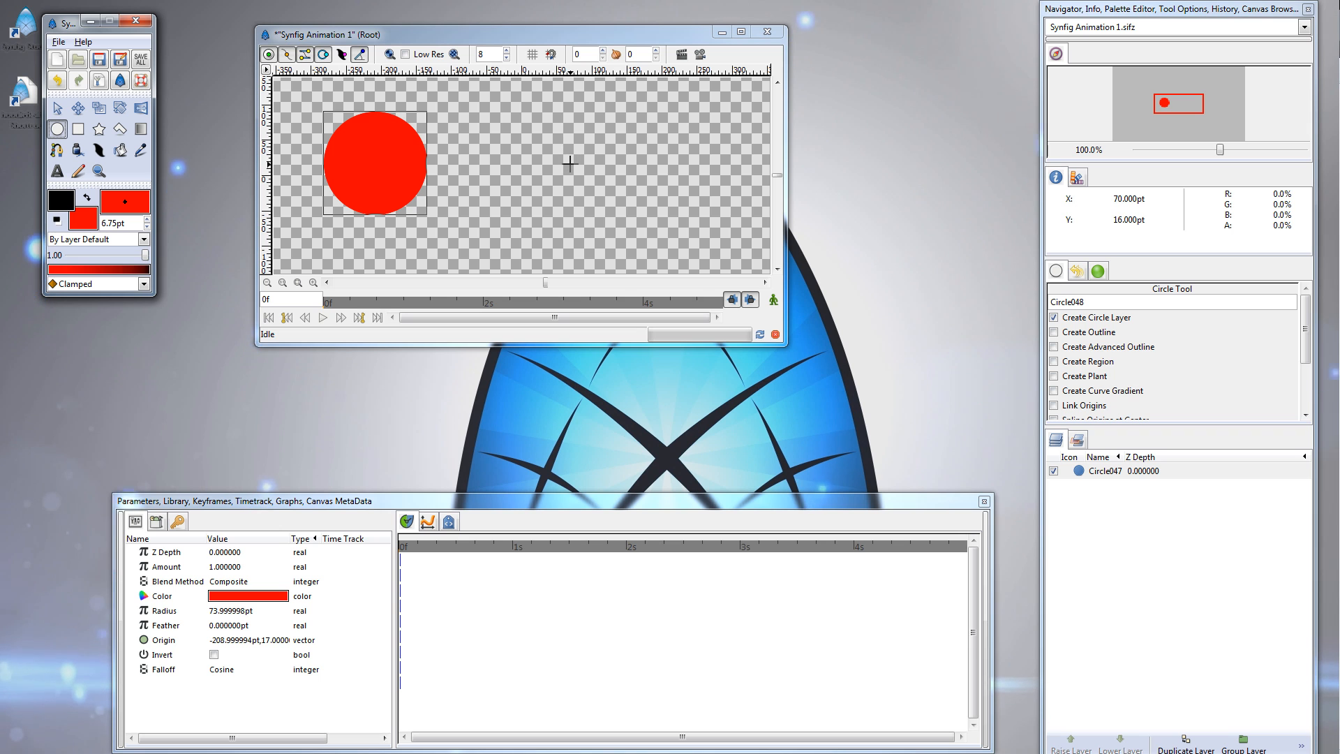
drag(568, 163, 634, 199)
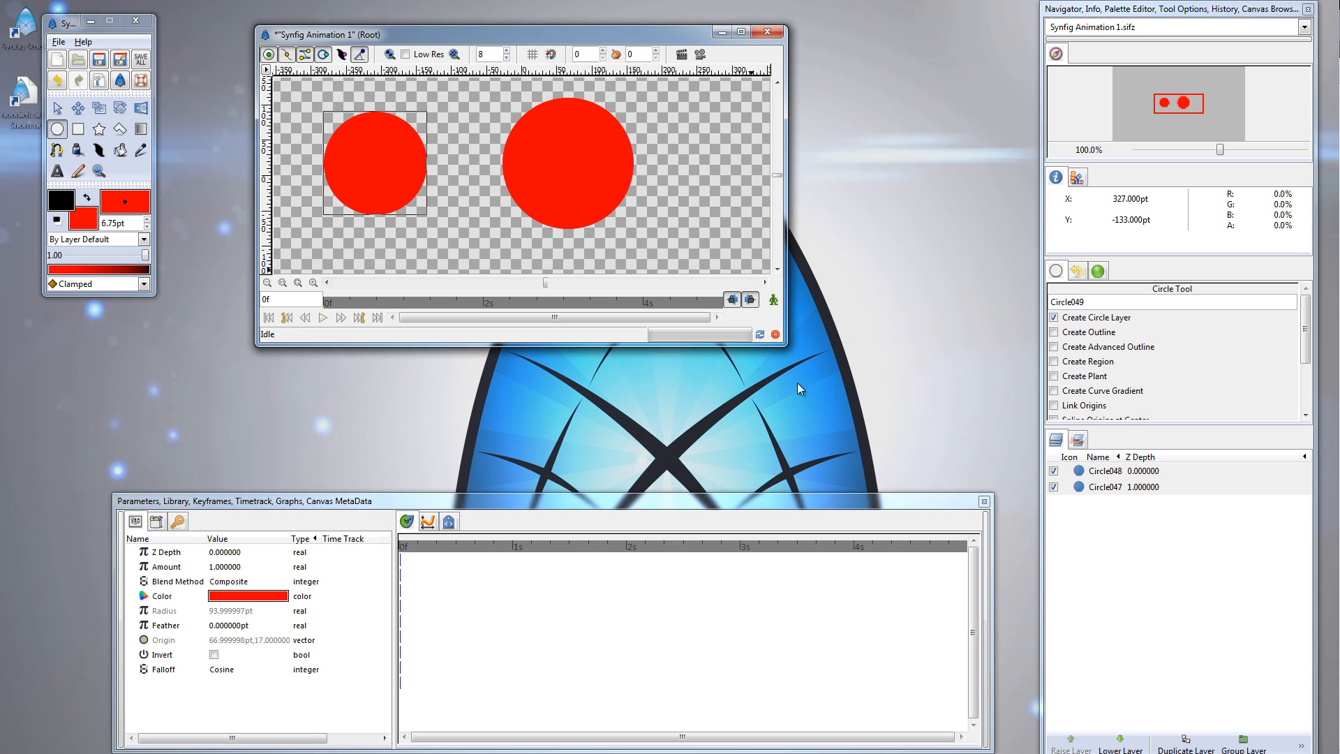
drag(799, 354, 904, 432)
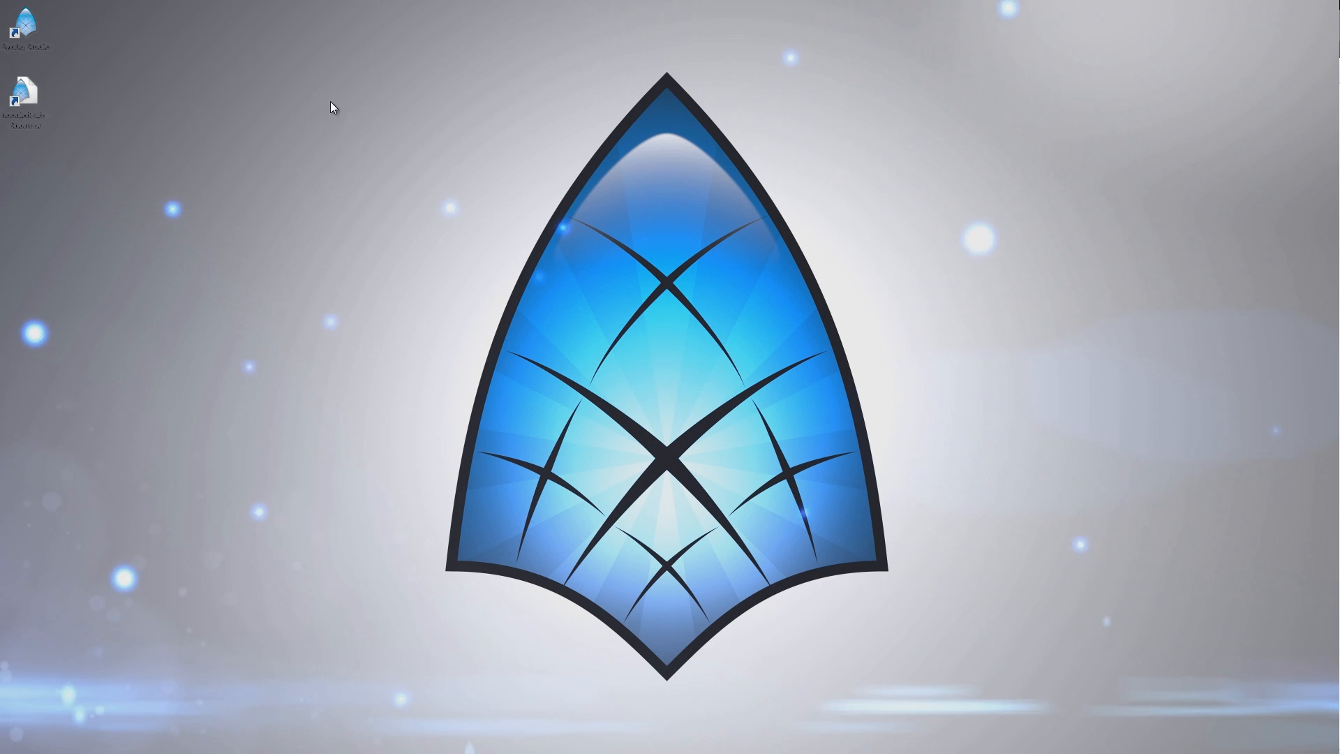
- Relaunch Synfig Studio, recover the unsaved animation, and move its canvas window clear of the parameters window
double_click(45, 35)
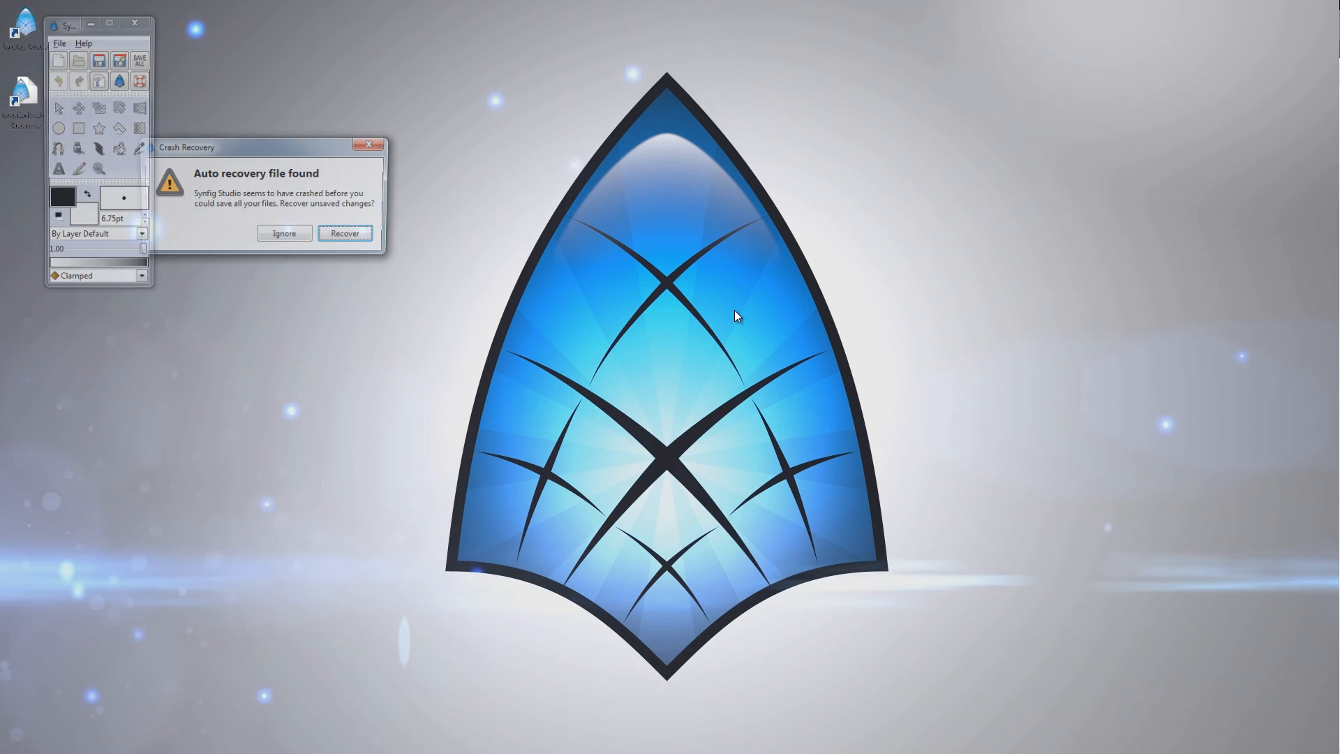
click(349, 236)
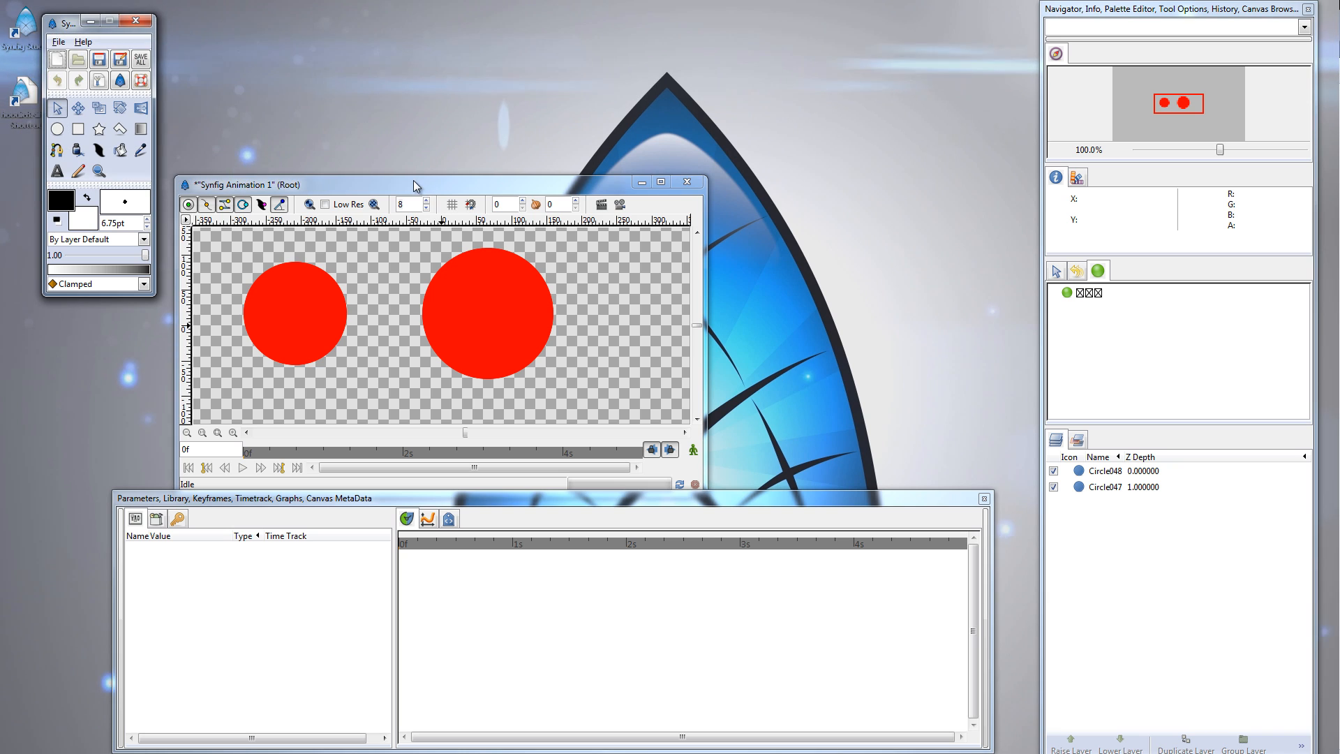
drag(413, 180, 472, 41)
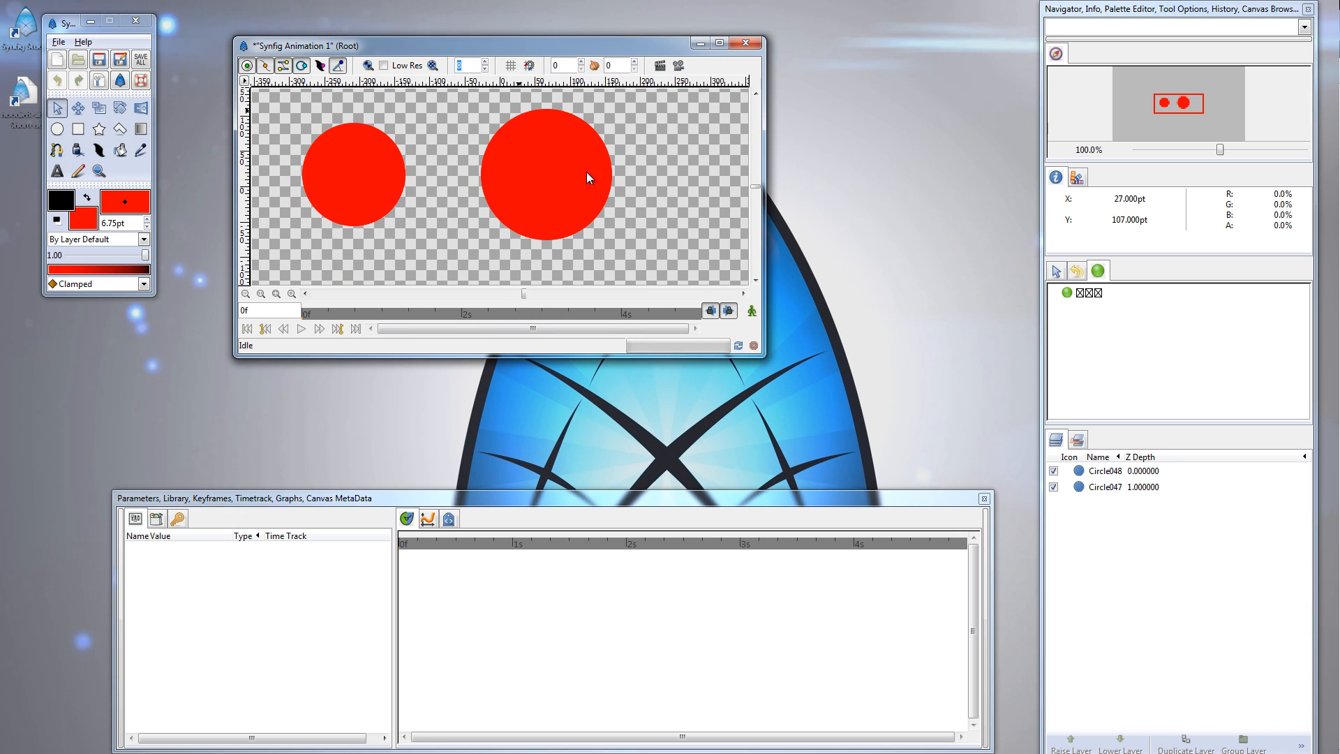
- Select both circles and link their radius handles
click(552, 191)
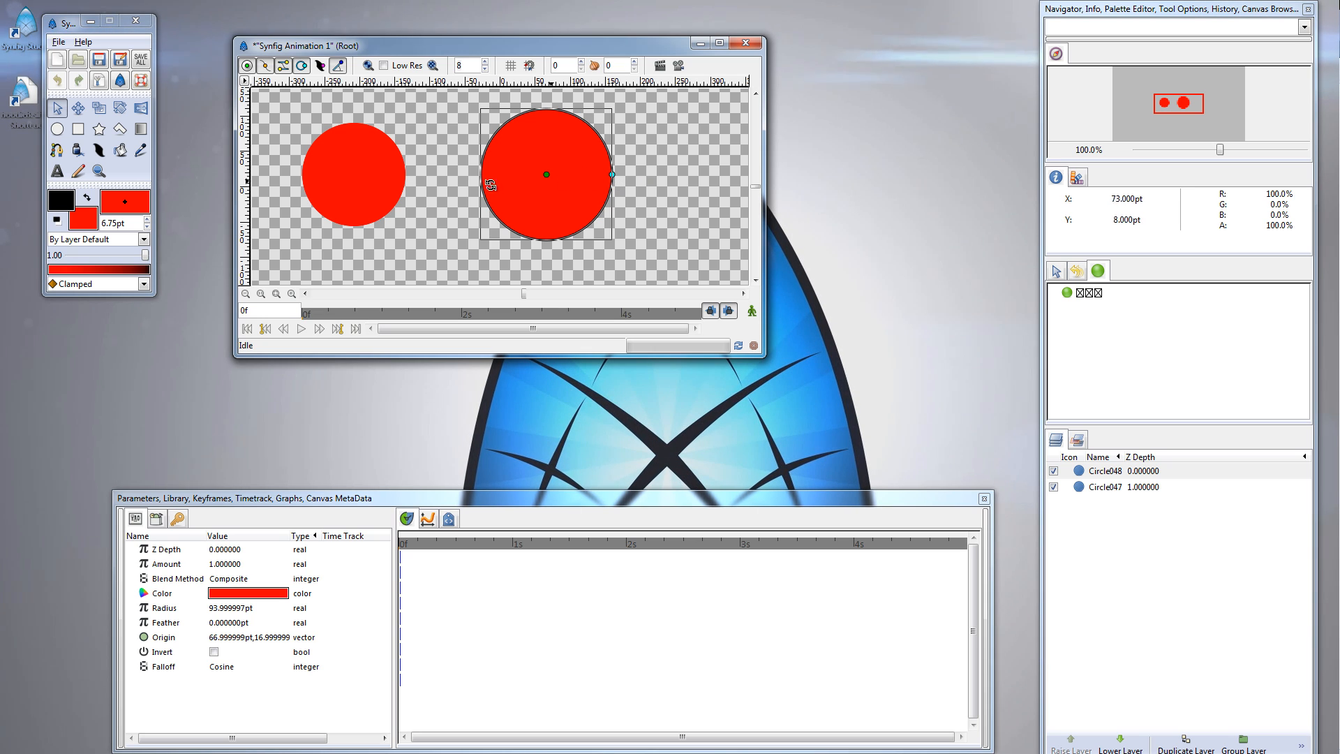
ctrl+click(354, 176)
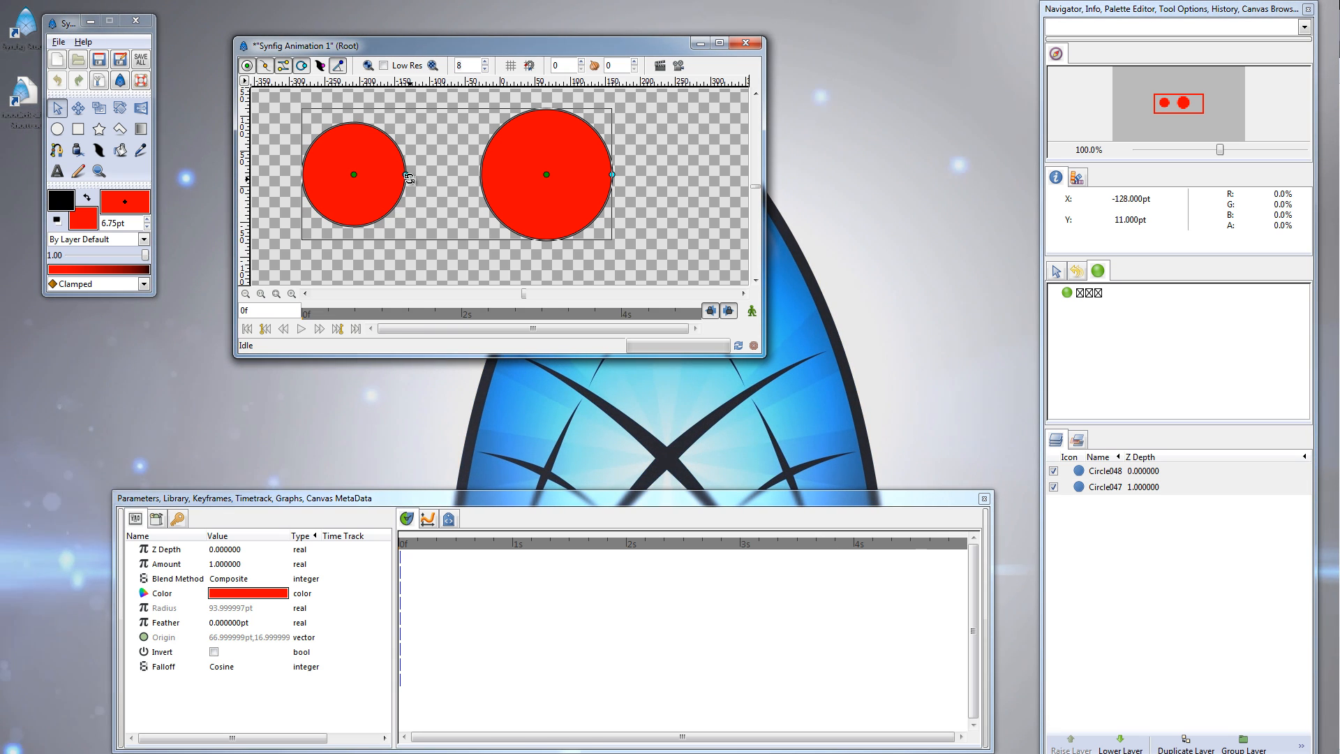
mouse_move(407, 174)
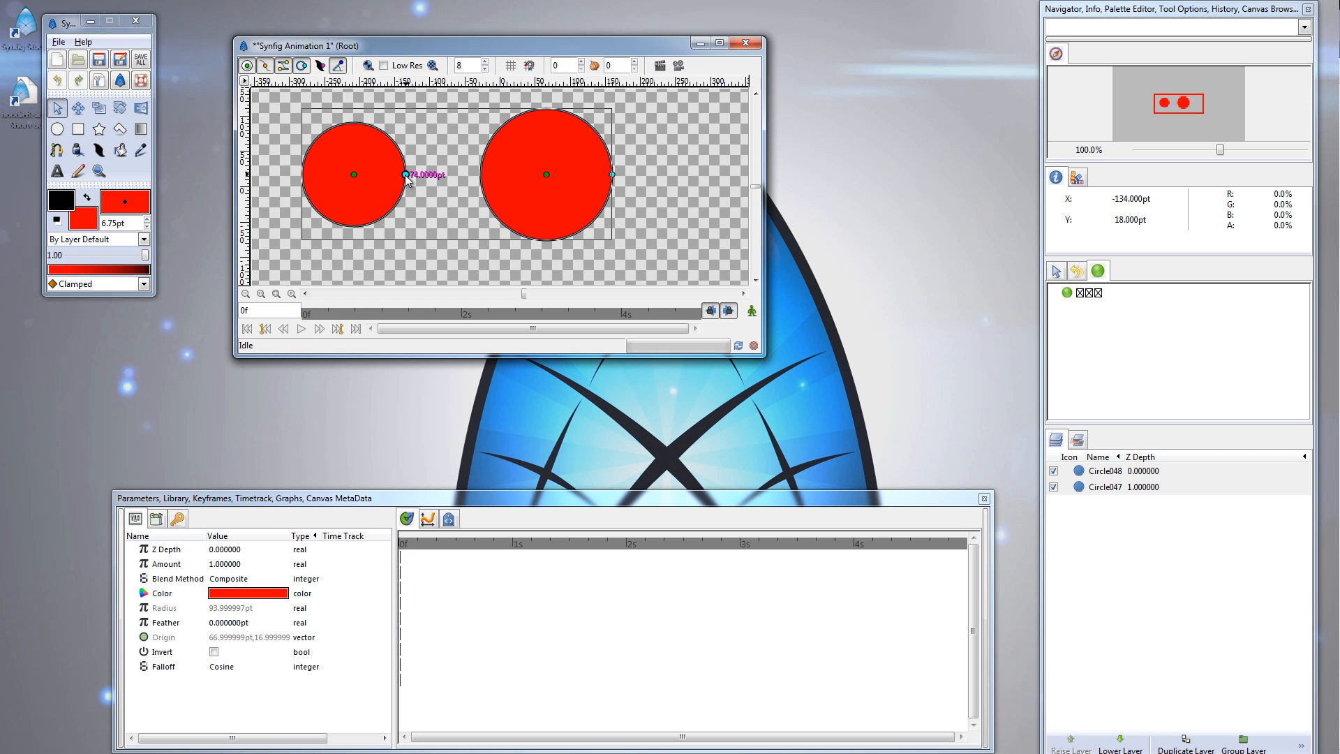
right_click(405, 175)
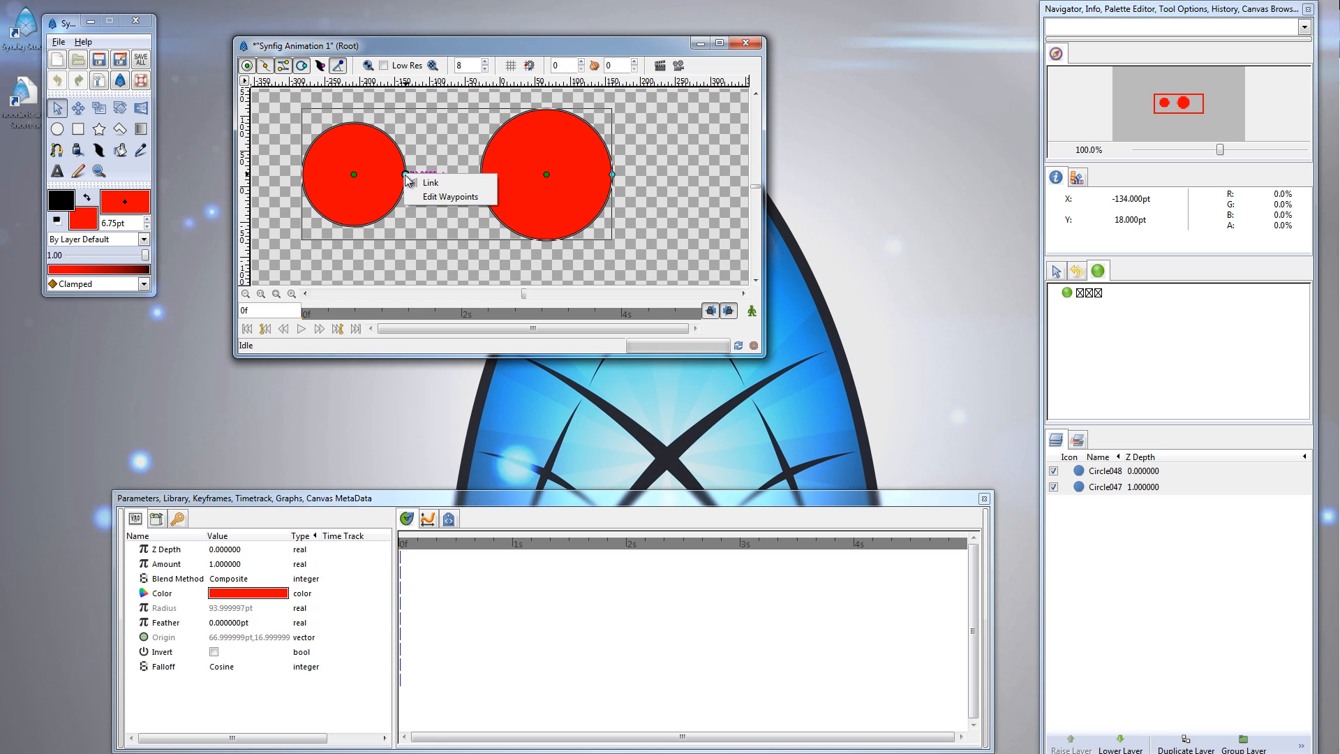
click(458, 184)
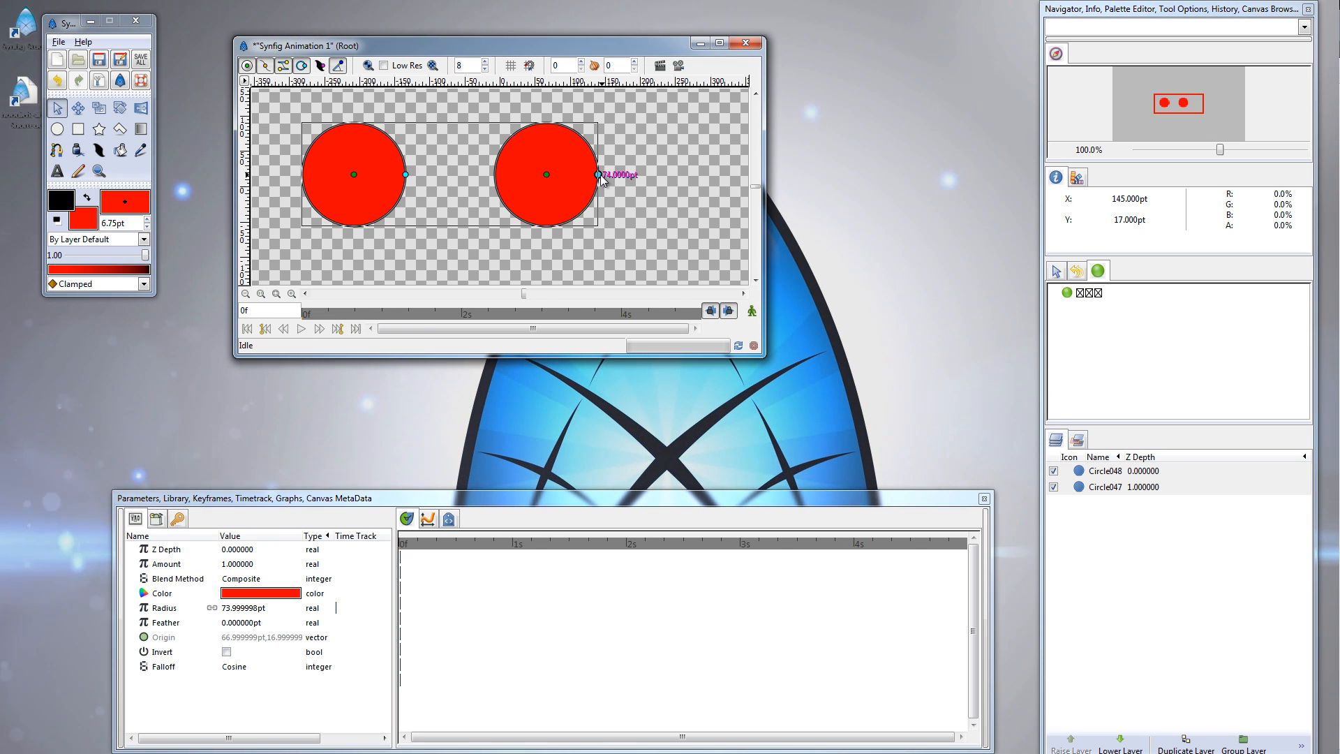
- Select only the second circle, vary its linked radius to end at about 84 pt, and move its origin to about (94, 37) pt
click(631, 169)
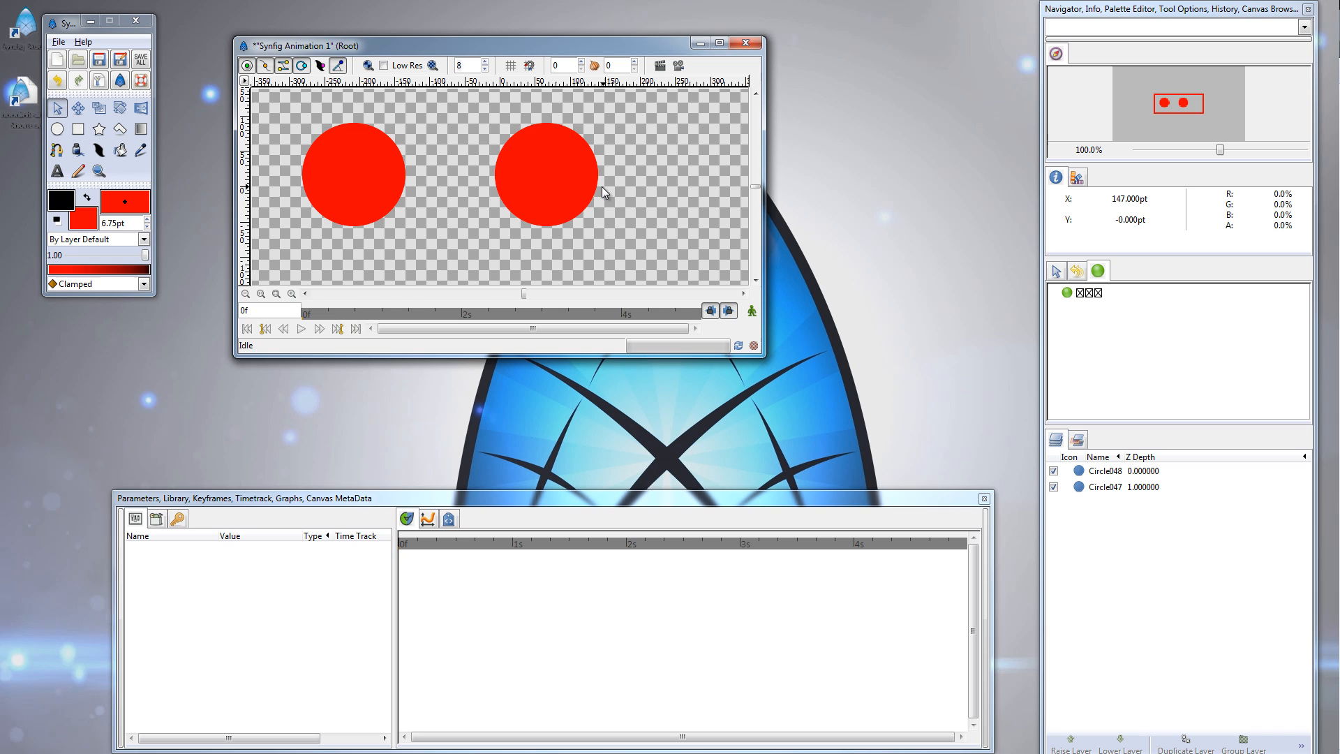
click(538, 178)
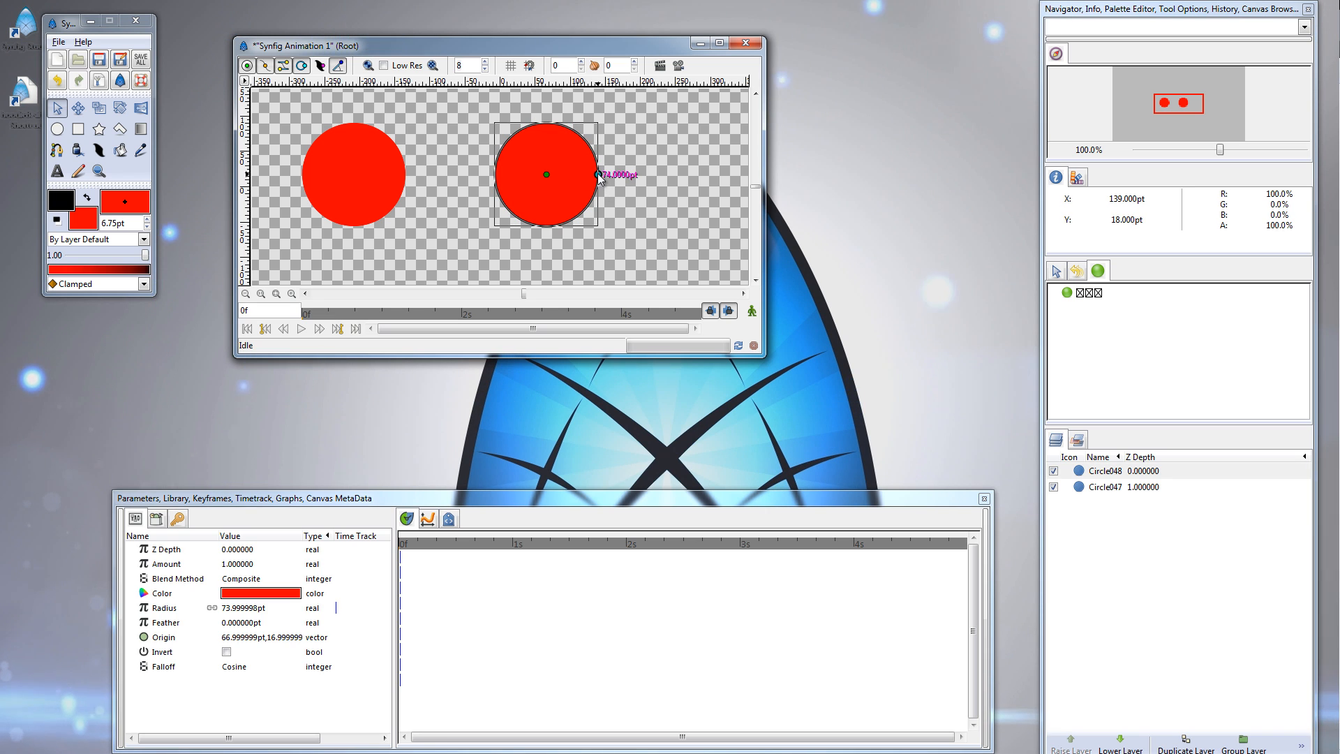
drag(599, 175, 633, 170)
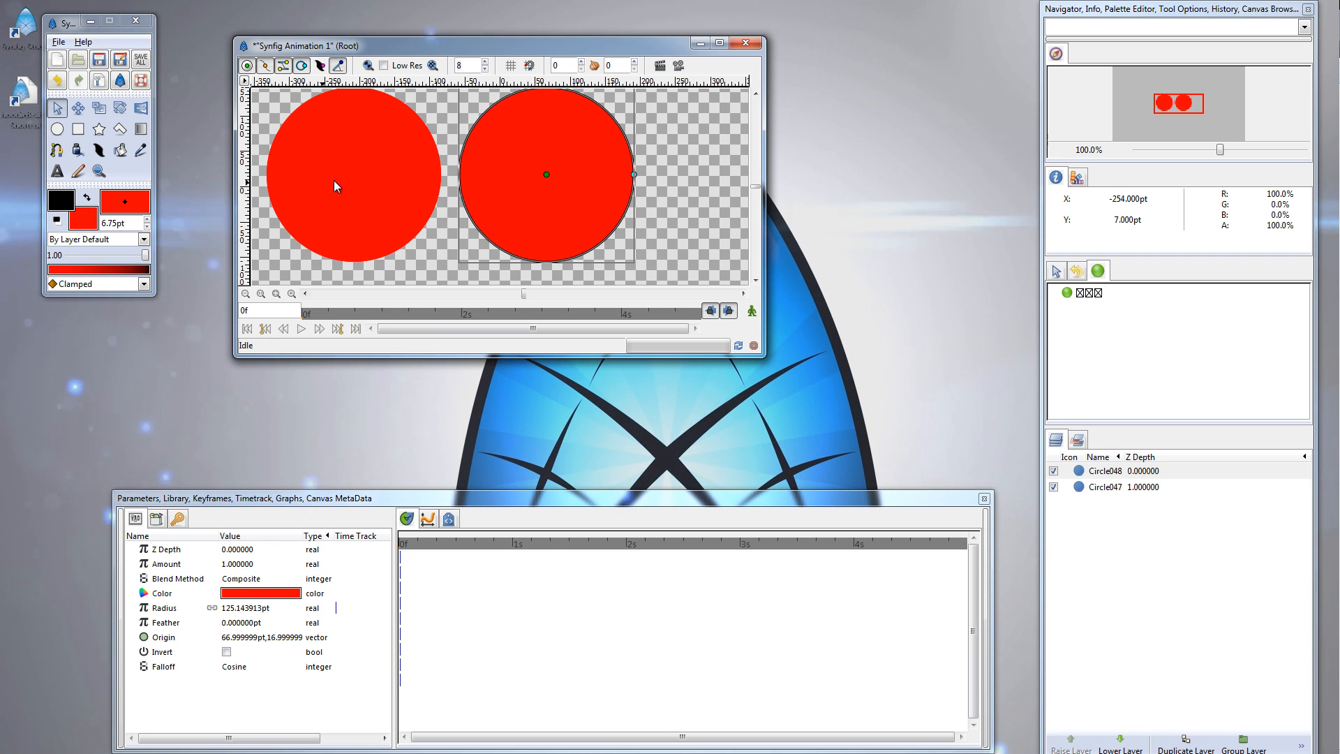
mouse_move(634, 174)
mouse_down()
mouse_move(599, 171)
mouse_move(615, 176)
mouse_up()
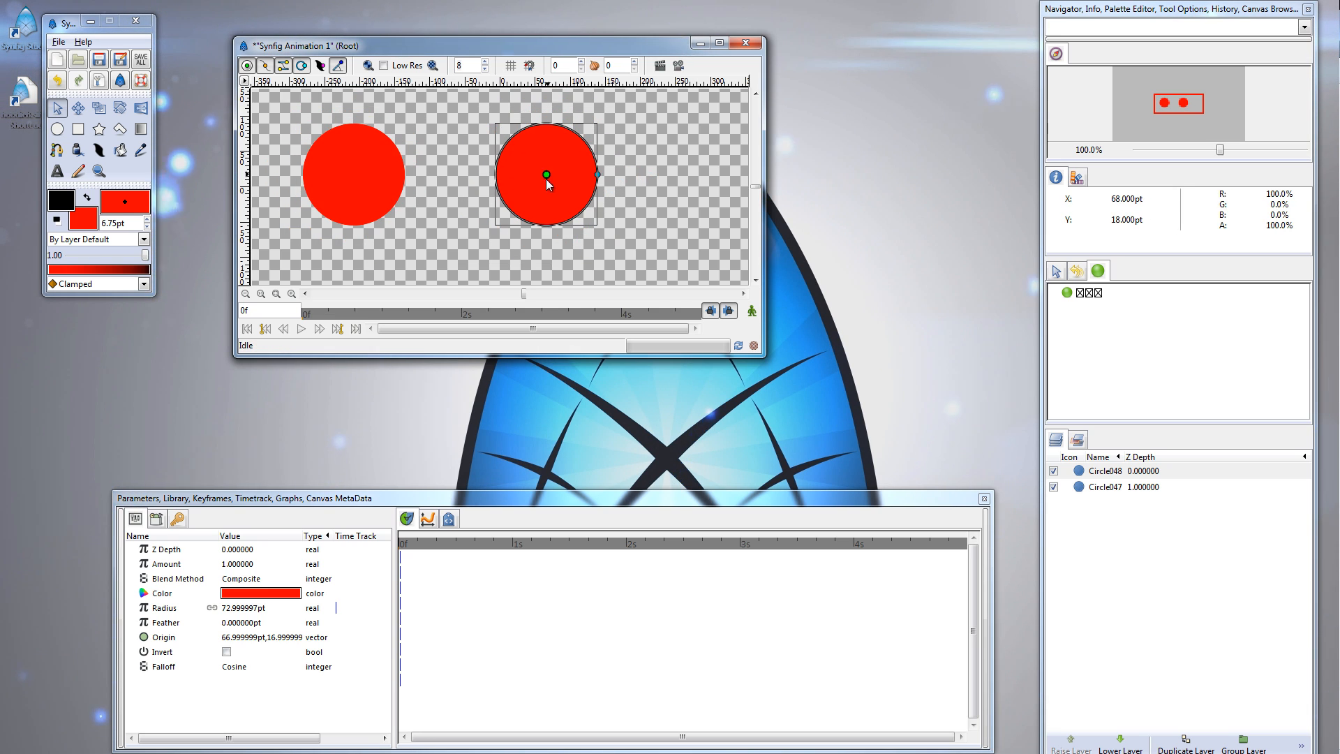
drag(546, 174, 553, 145)
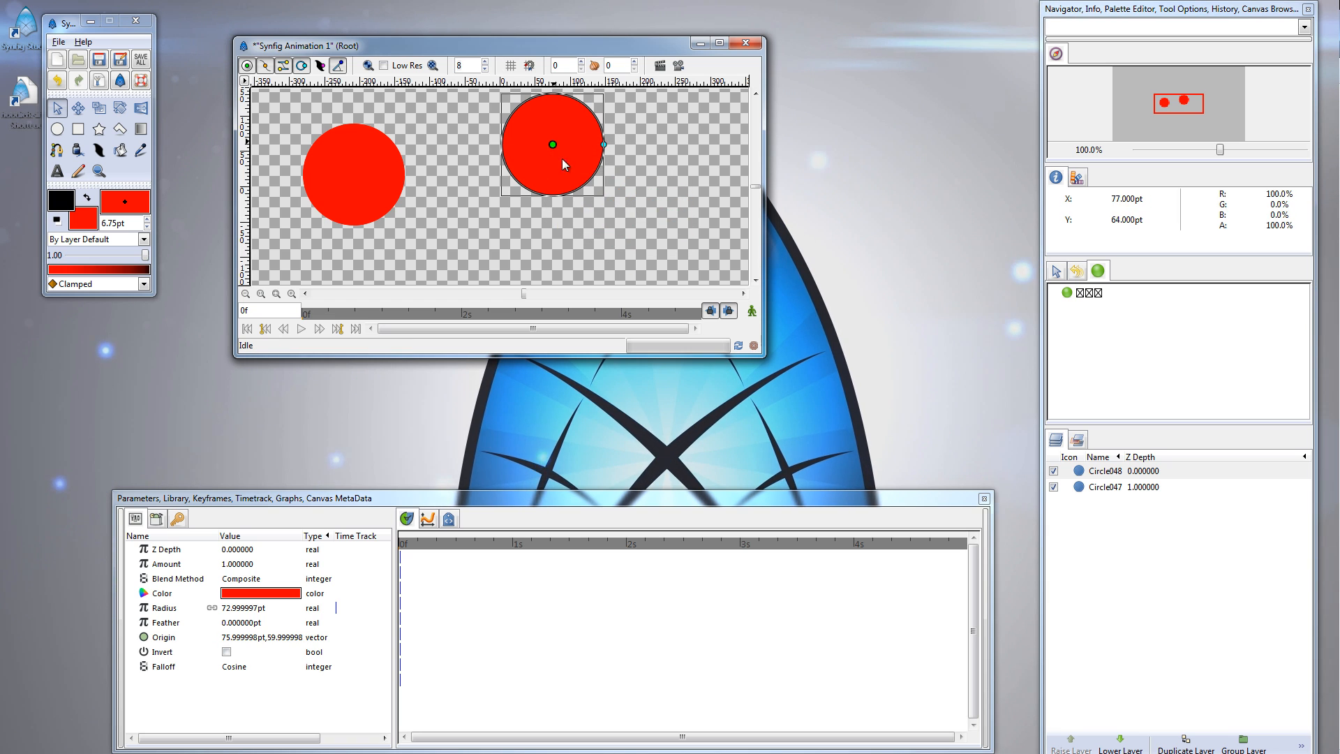
drag(634, 233, 555, 156)
click(702, 189)
click(694, 194)
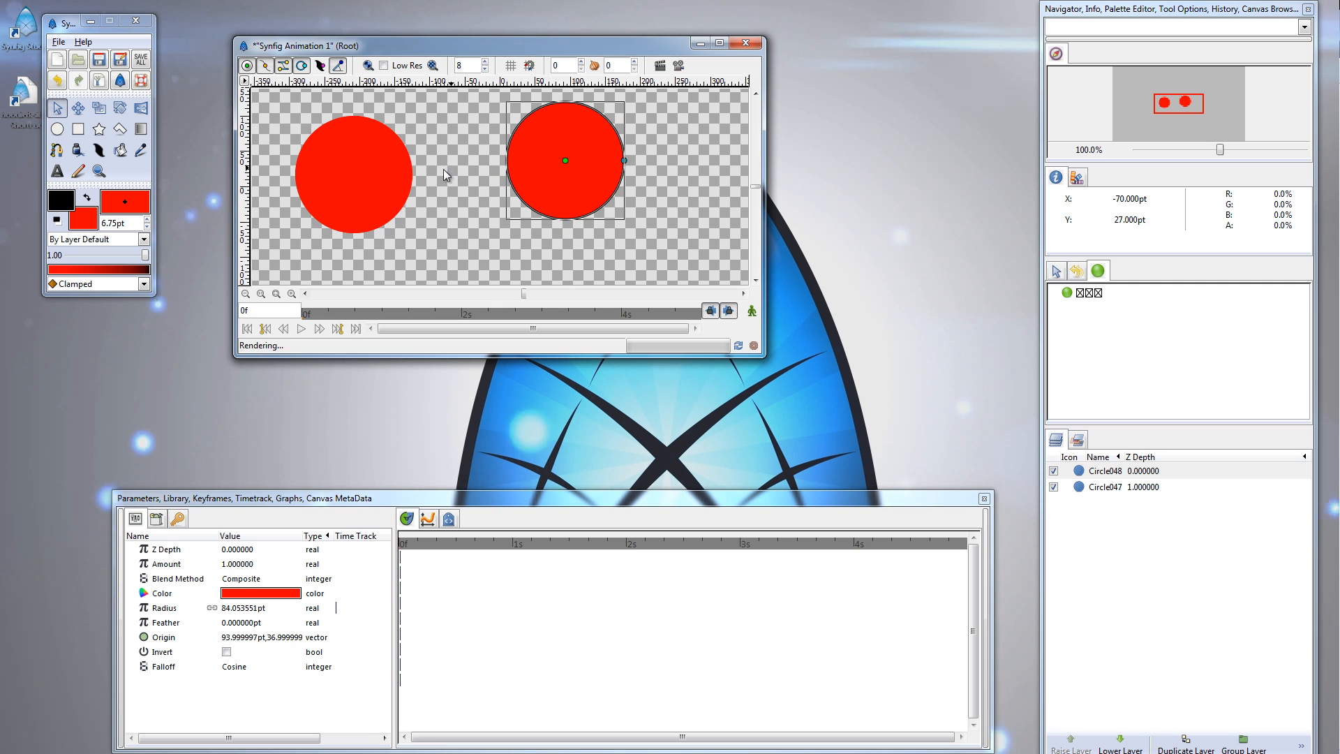
click(353, 177)
click(593, 187)
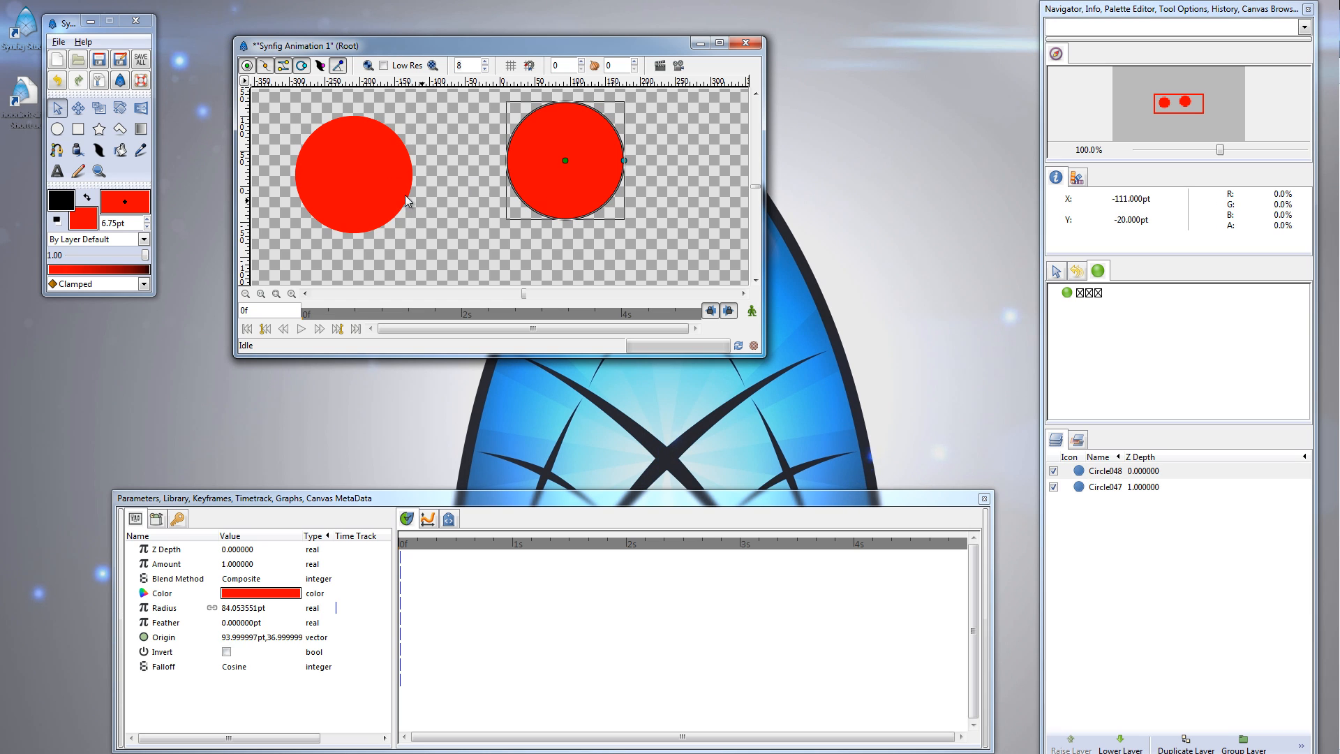
click(609, 170)
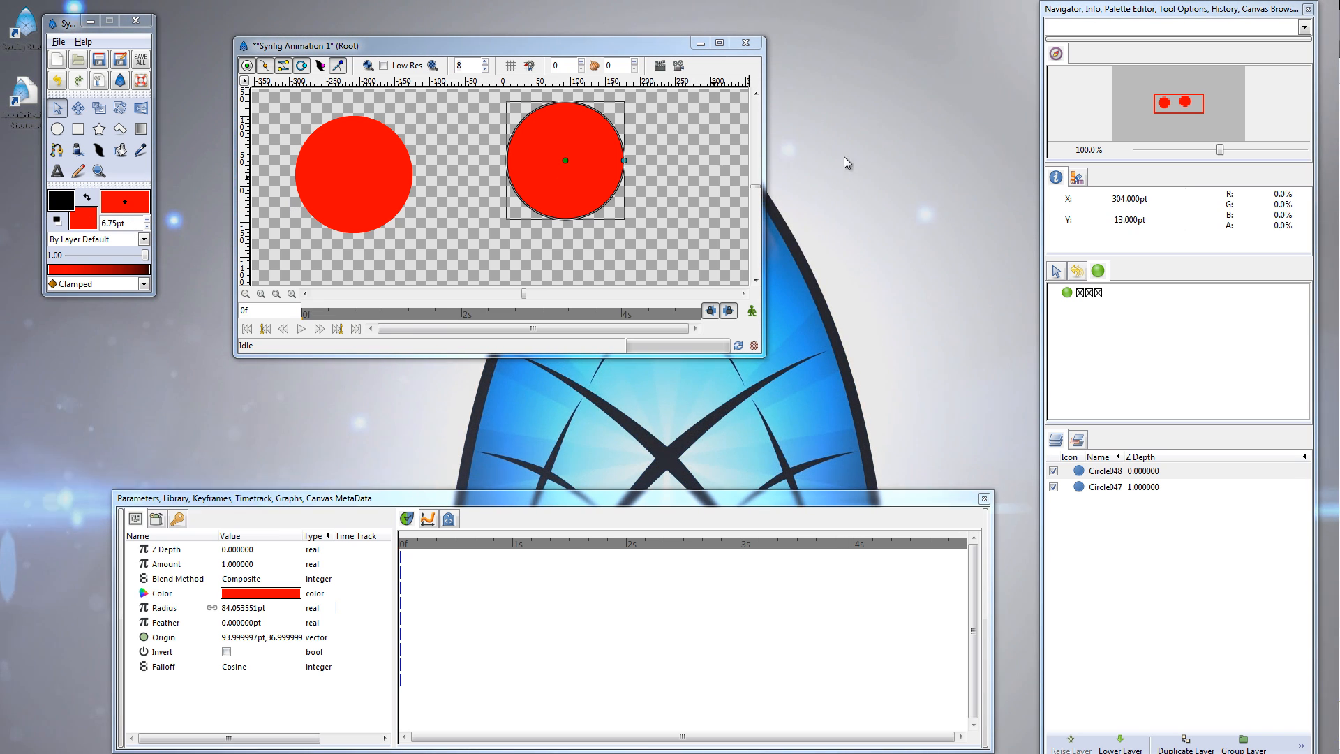
- Pick a bright blue from the palette as the fill colour and apply it to the second circle with the Fill tool
click(1077, 178)
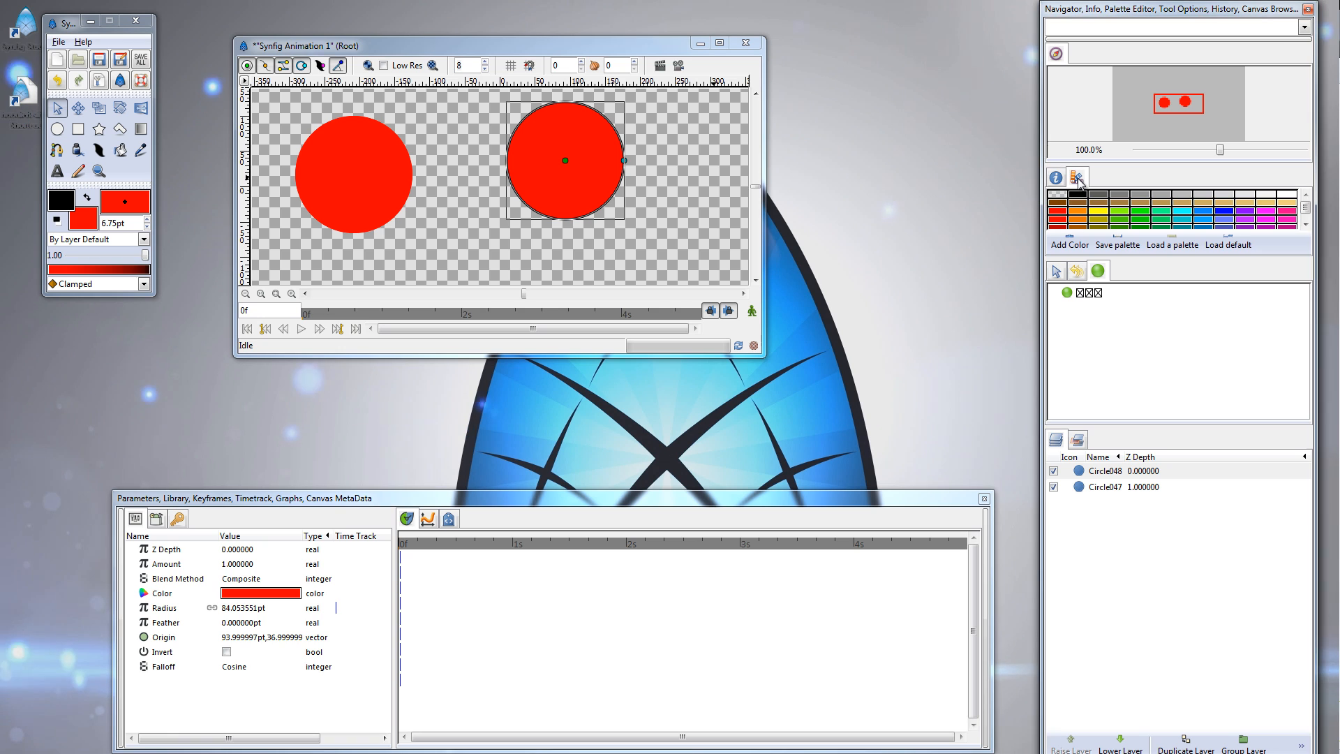
click(1208, 217)
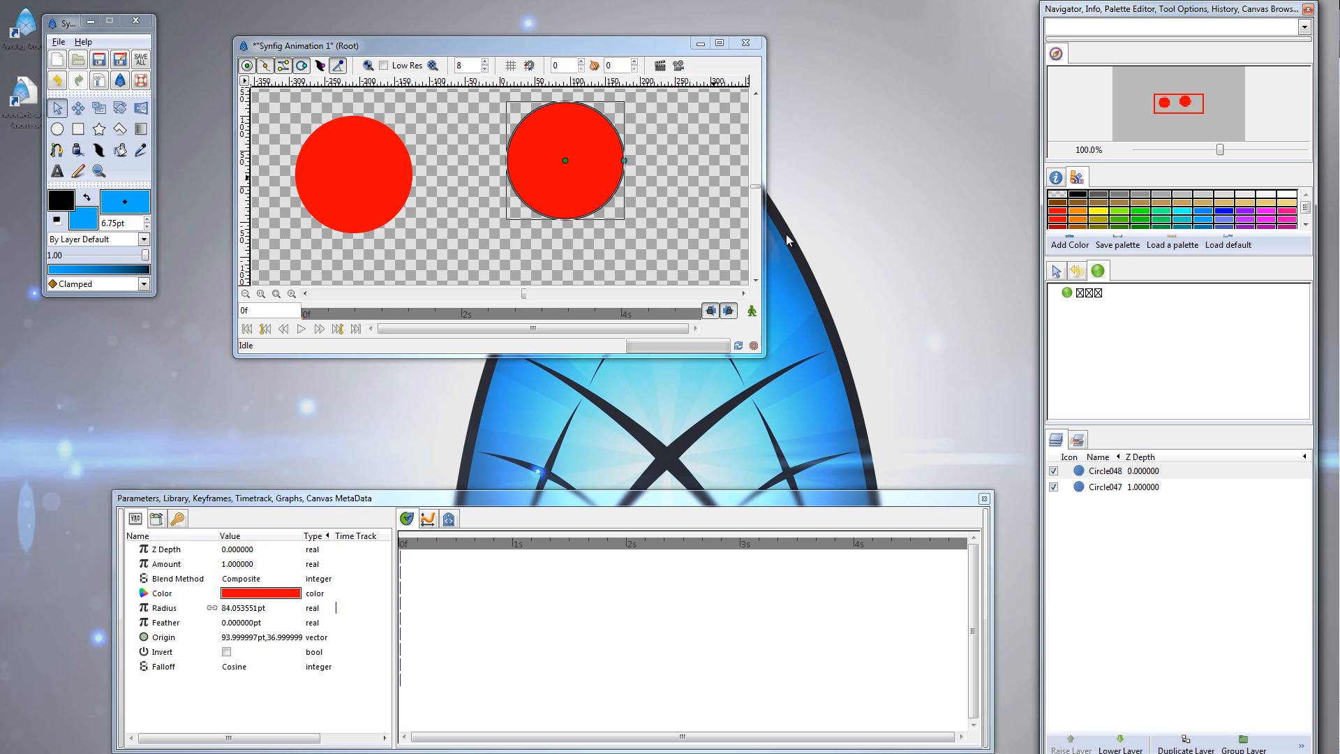
click(121, 151)
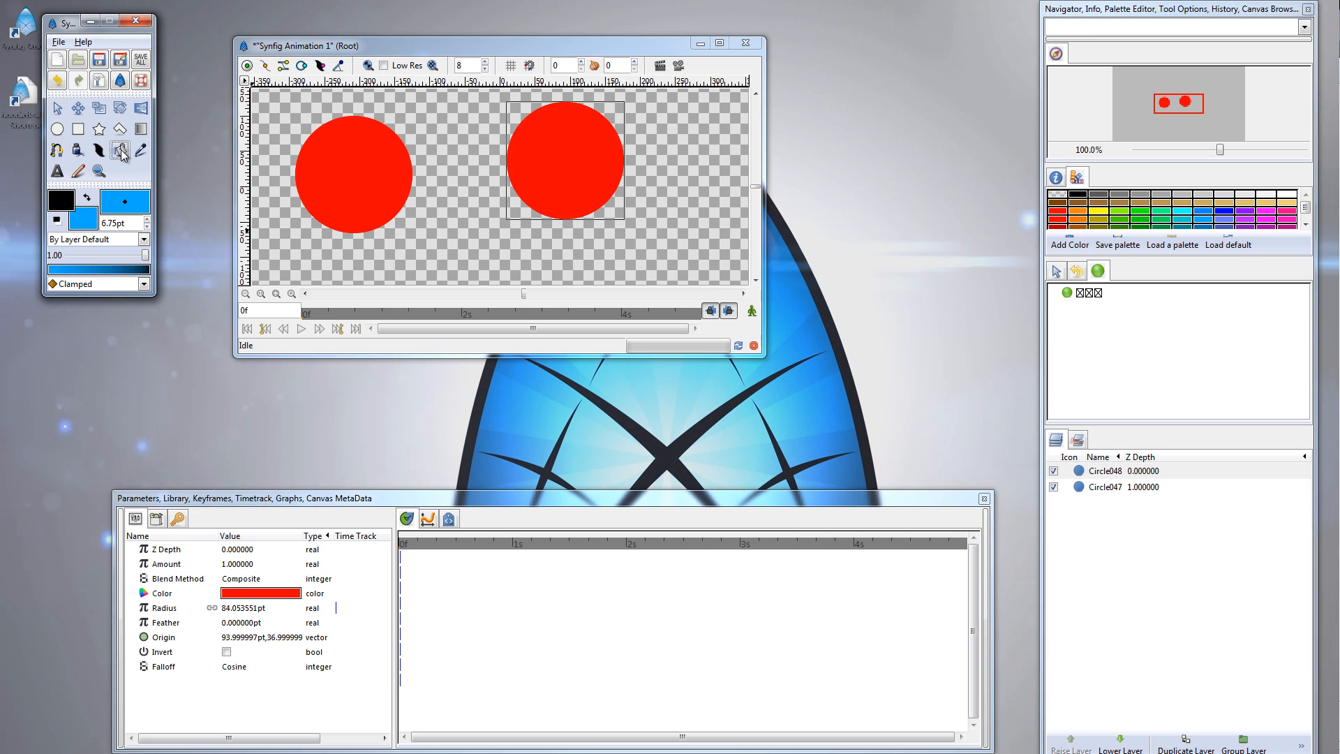
click(580, 153)
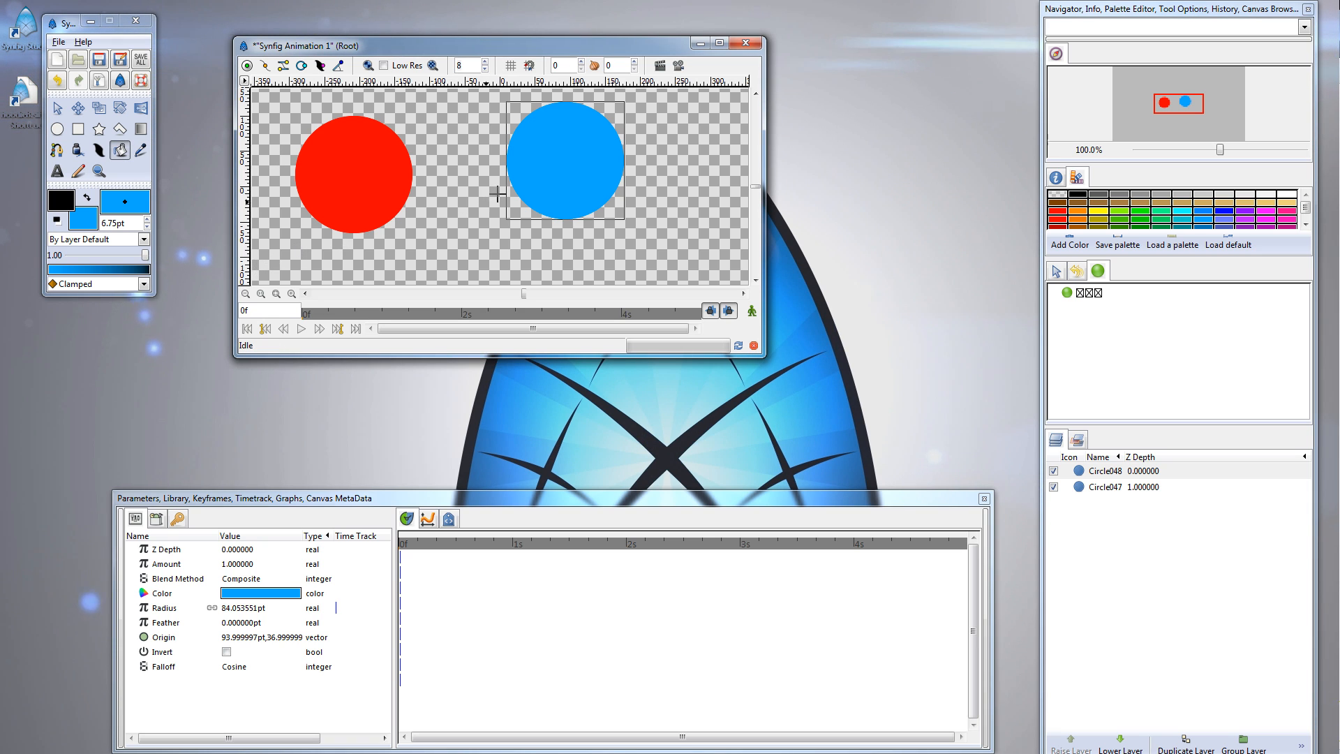
- Move the blue circle's origin to about (51, 9) pt with the Transform tool and select the red circle
click(58, 109)
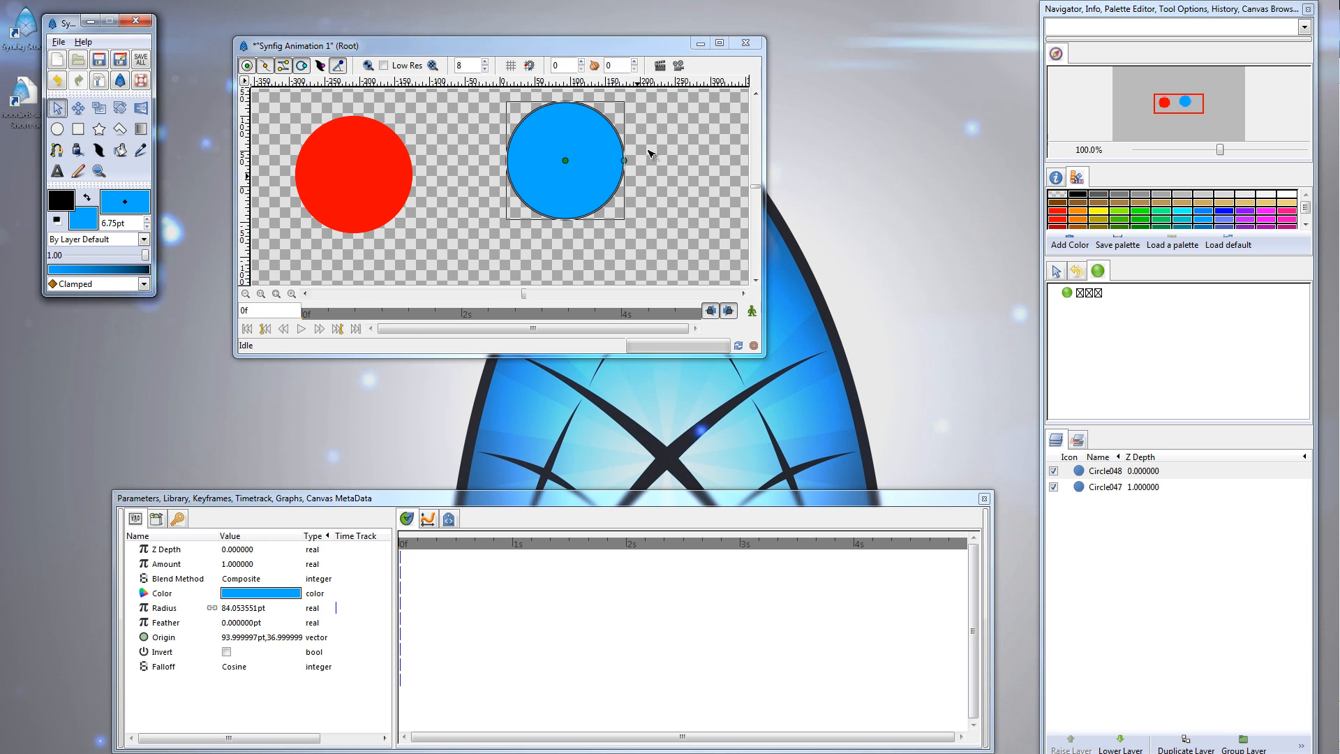
drag(568, 165, 562, 189)
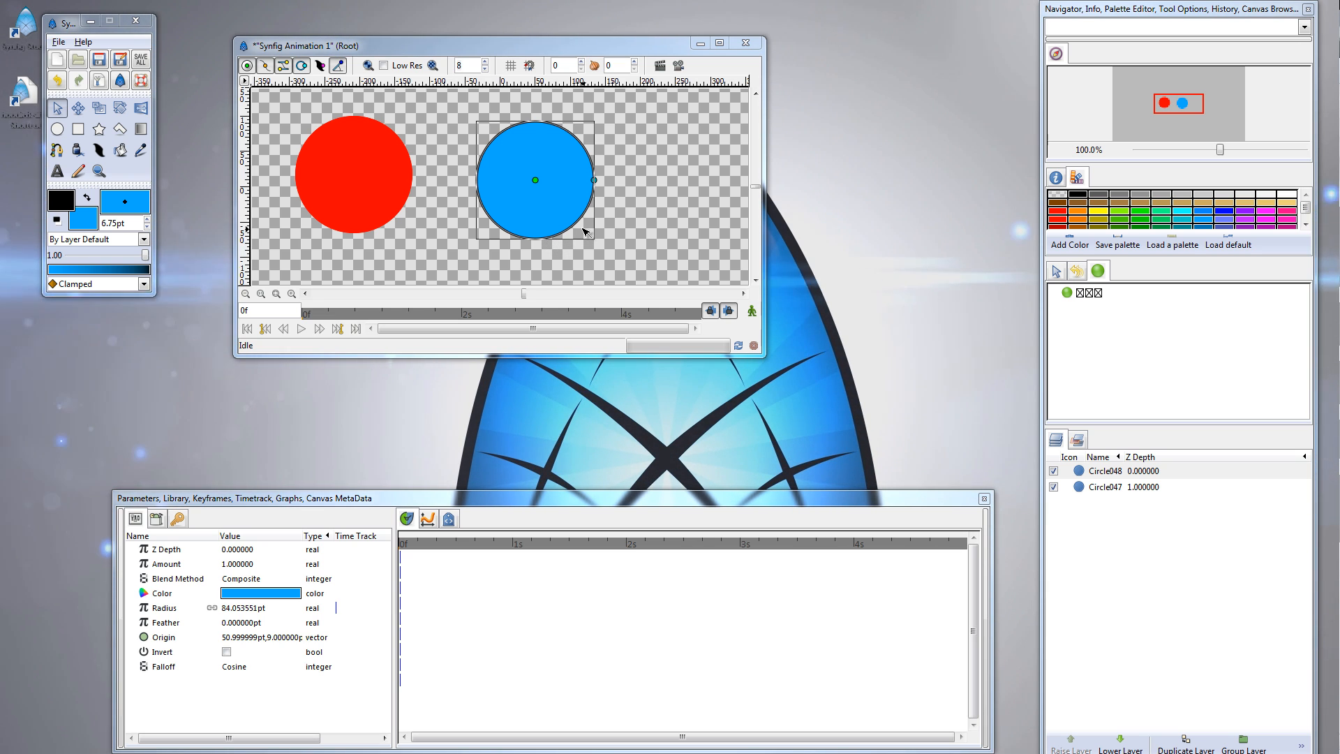
click(365, 185)
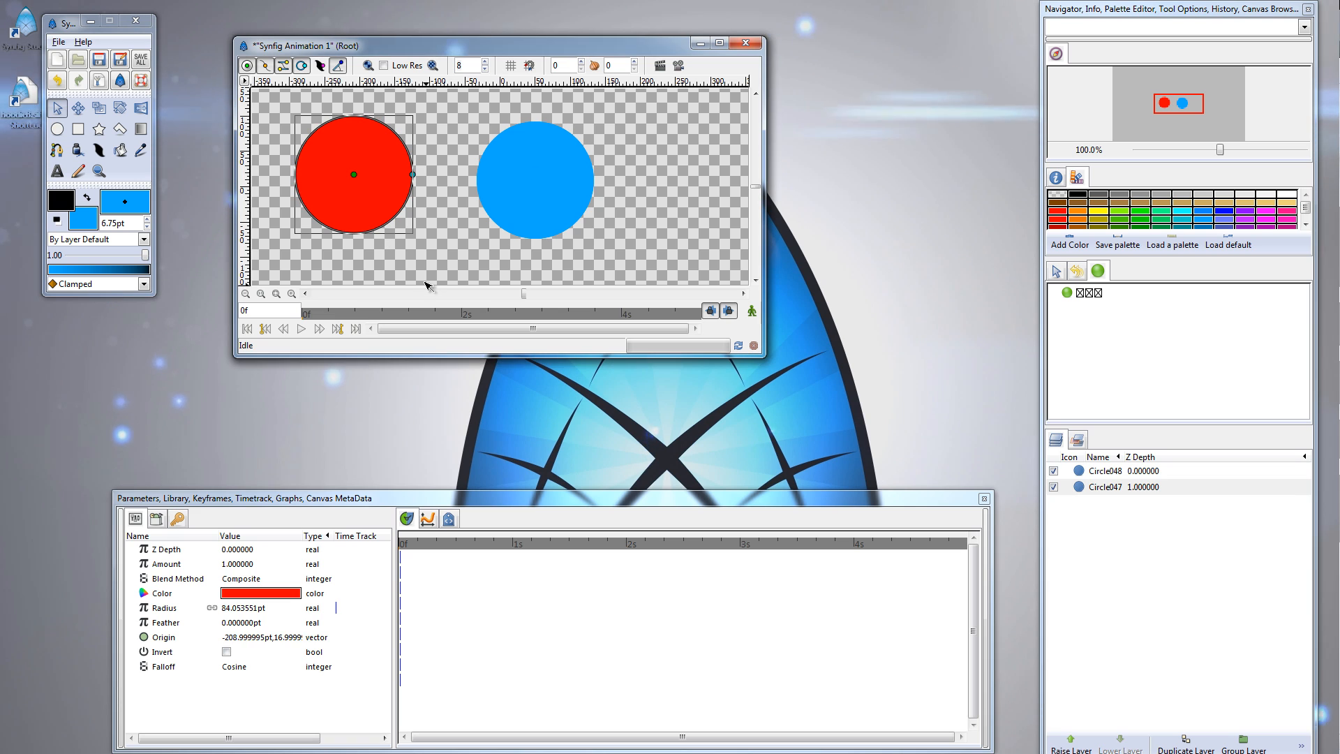